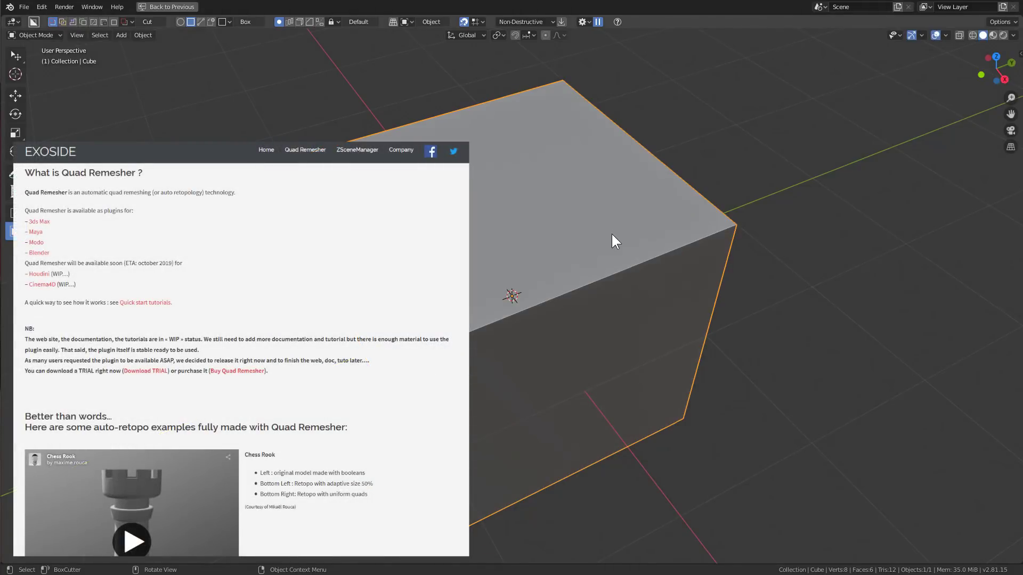
# Step: Open the N sidebar's Quad Remesh tab beside the default cube
pyautogui.moveTo(611, 234); pyautogui.dragTo(629, 221, button='middle')
pyautogui.press('n')
pyautogui.click(1017, 200)
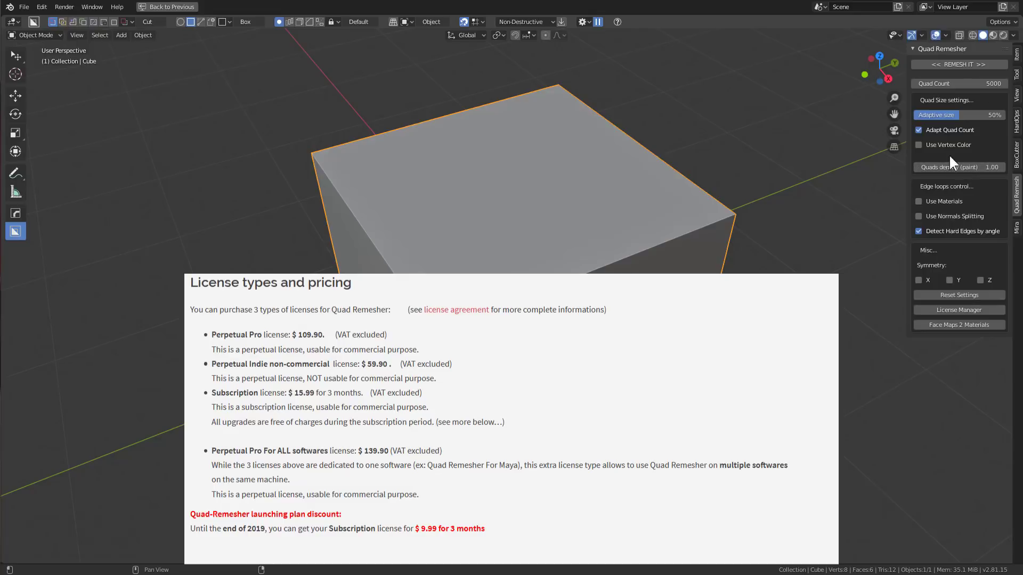
pyautogui.moveTo(567, 176)
pyautogui.mouseDown(button='middle')
pyautogui.moveTo(566, 187)
pyautogui.moveTo(623, 189)
pyautogui.moveTo(574, 200)
pyautogui.moveTo(538, 190)
pyautogui.mouseUp(button='middle')
pyautogui.scroll(-1, 592, 189)
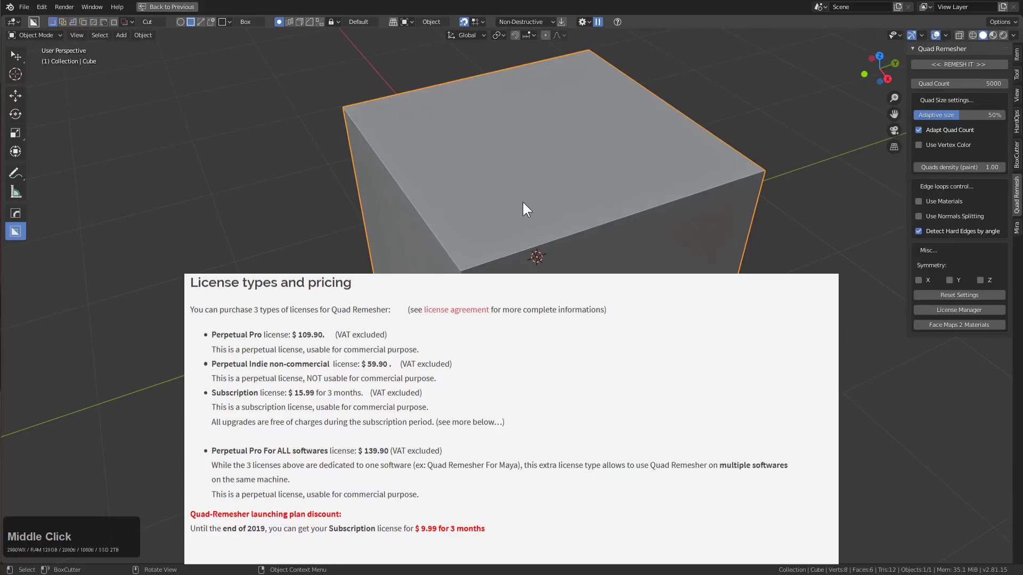
# Step: Cut a rectangle into the top, a doorway into the inner wall, and thin slots
pyautogui.moveTo(516, 179); pyautogui.dragTo(473, 429)
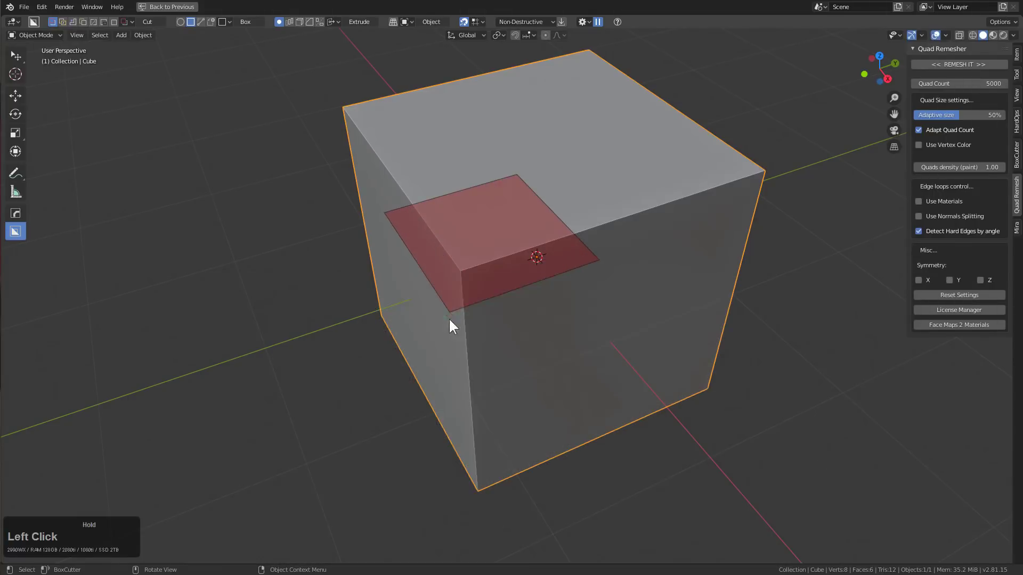
pyautogui.click(474, 428)
pyautogui.moveTo(421, 206); pyautogui.dragTo(510, 307)
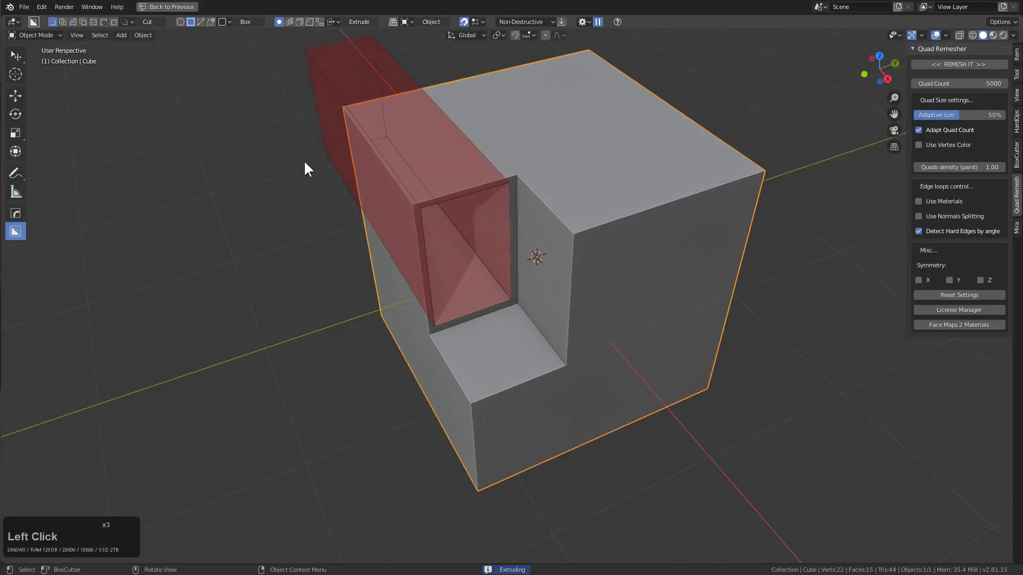
pyautogui.click(512, 197)
pyautogui.doubleClick(551, 222)
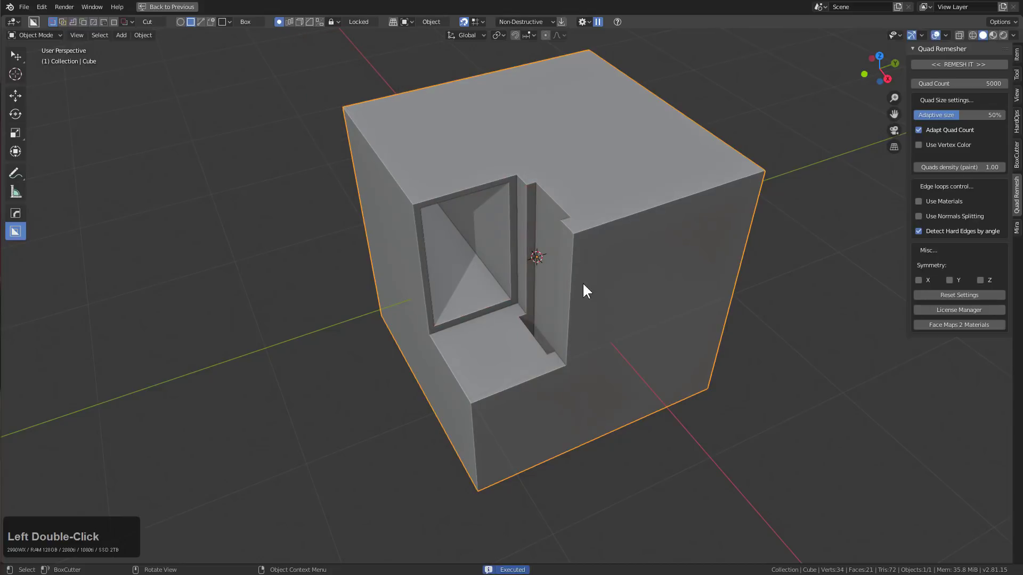
pyautogui.doubleClick(449, 396)
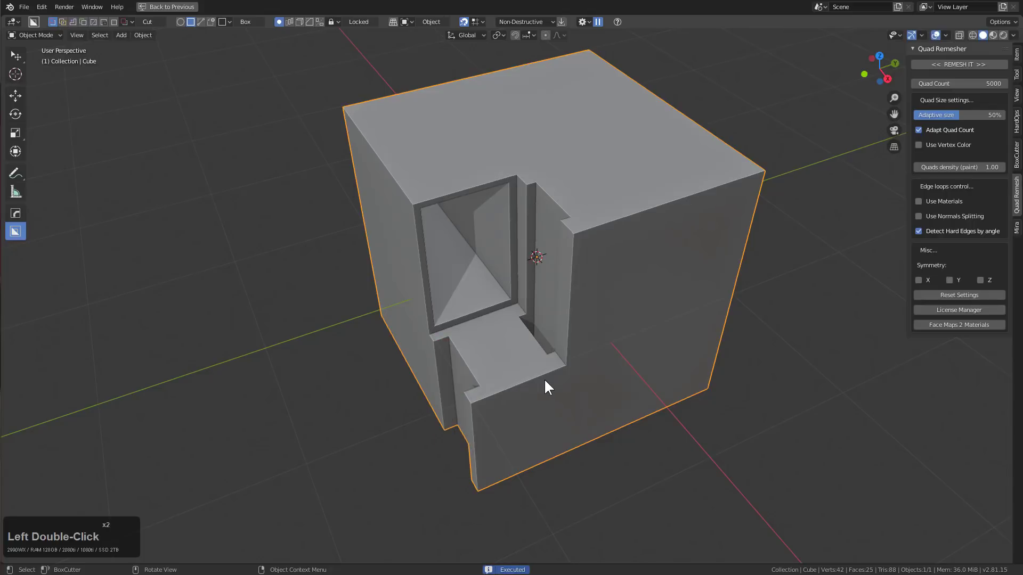
# Step: Cut a rectangle into the lower front face and a panel across the upper front
pyautogui.moveTo(545, 379); pyautogui.dragTo(517, 345, button='middle')
pyautogui.moveTo(517, 344)
pyautogui.mouseDown()
pyautogui.moveTo(622, 381)
pyautogui.moveTo(635, 400)
pyautogui.mouseUp()
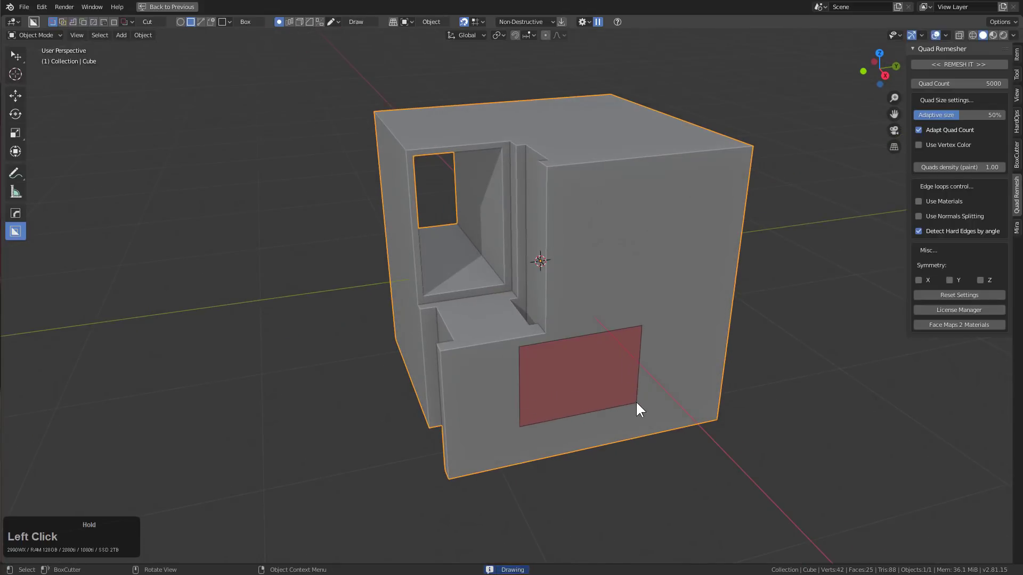
pyautogui.click(608, 196)
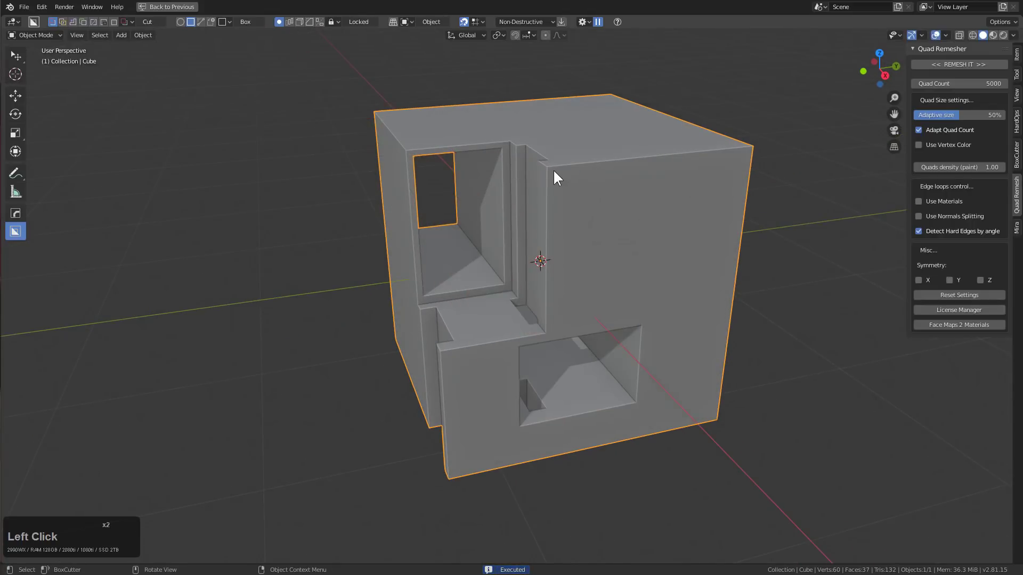
pyautogui.moveTo(554, 171); pyautogui.dragTo(768, 282)
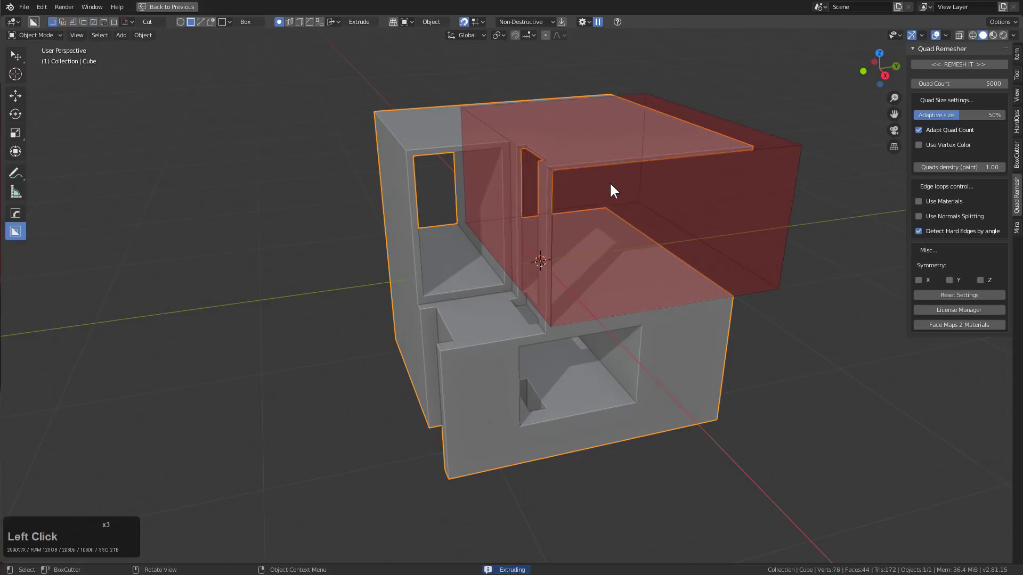
pyautogui.click(566, 164)
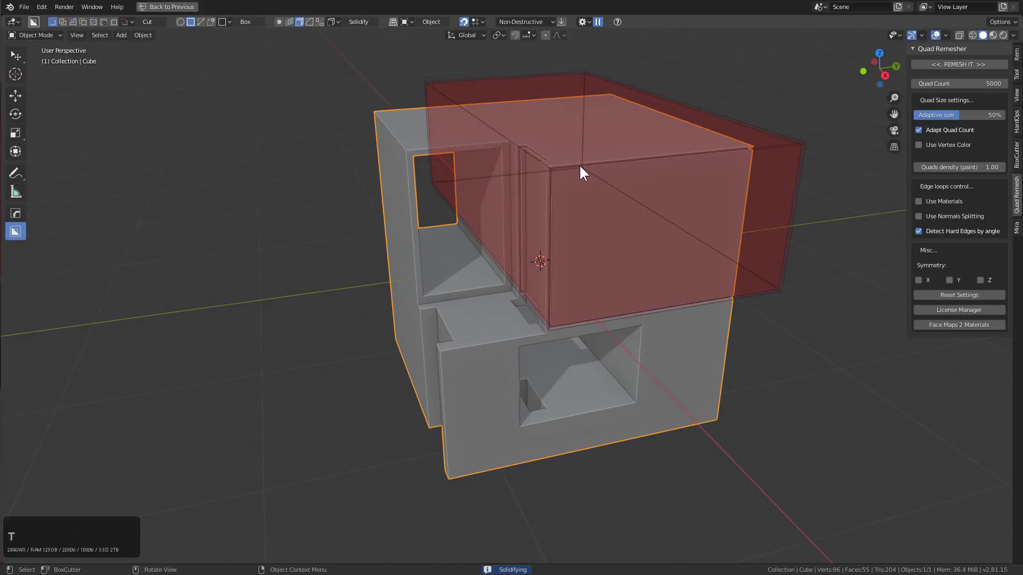
pyautogui.click(742, 194)
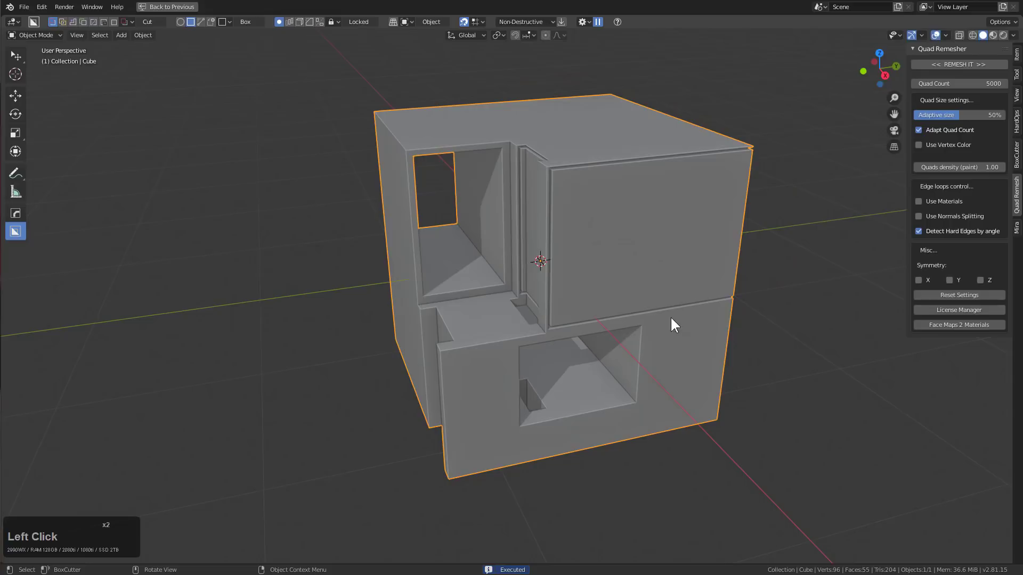
# Step: Cut a small notch into the lower corner and an extended box cut along the underside
pyautogui.moveTo(658, 400); pyautogui.dragTo(781, 462)
pyautogui.click(781, 462)
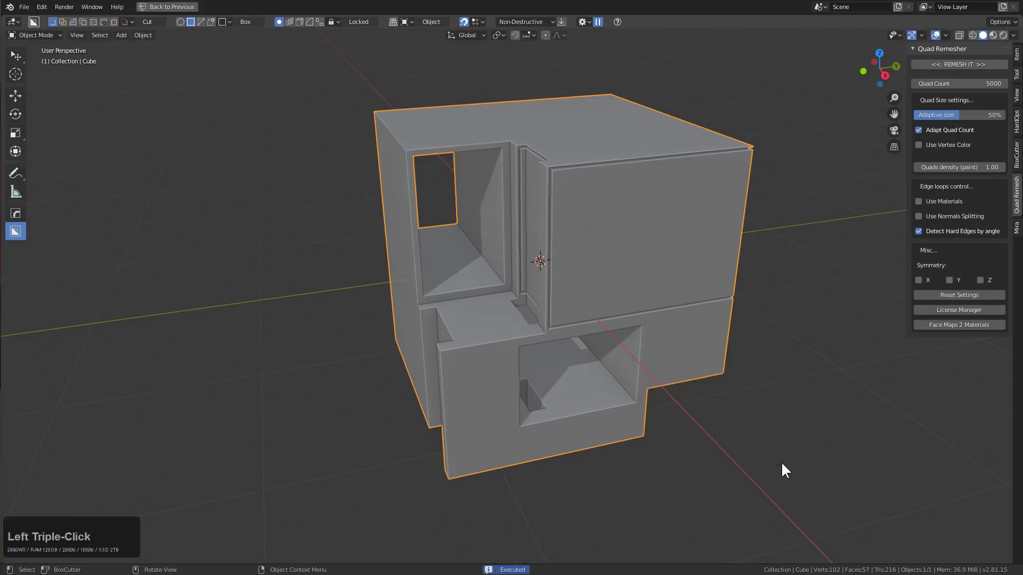
pyautogui.moveTo(782, 462)
pyautogui.mouseDown(button='middle')
pyautogui.moveTo(707, 369)
pyautogui.moveTo(627, 339)
pyautogui.mouseUp(button='middle')
pyautogui.moveTo(626, 340); pyautogui.dragTo(673, 407)
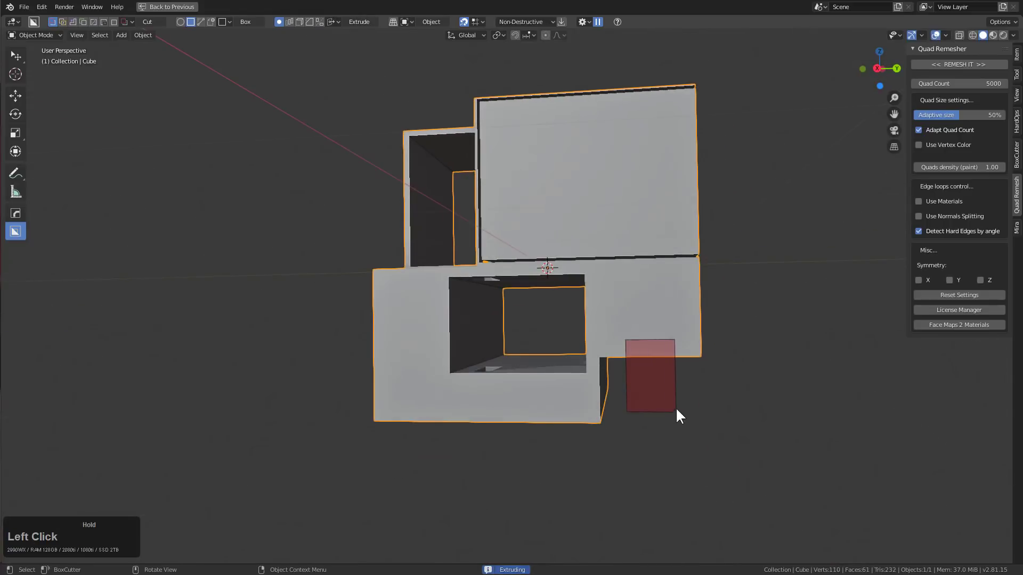
pyautogui.moveTo(674, 407); pyautogui.dragTo(646, 373, button='middle')
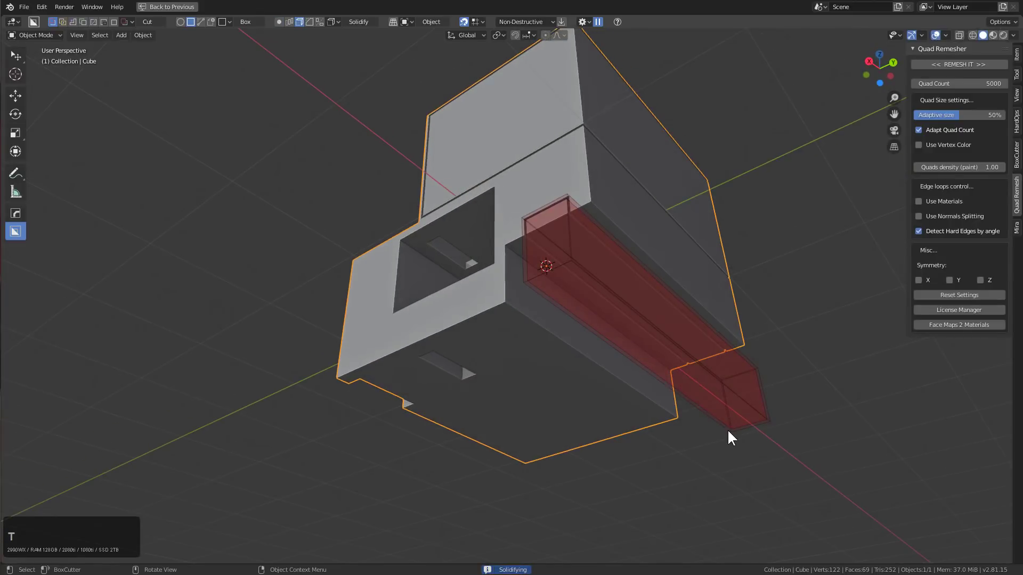
pyautogui.click(728, 432)
pyautogui.click(728, 432)
pyautogui.scroll(1, 738, 283)
pyautogui.moveTo(610, 245)
pyautogui.mouseDown(button='middle')
pyautogui.moveTo(738, 283)
pyautogui.moveTo(689, 293)
pyautogui.mouseUp(button='middle')
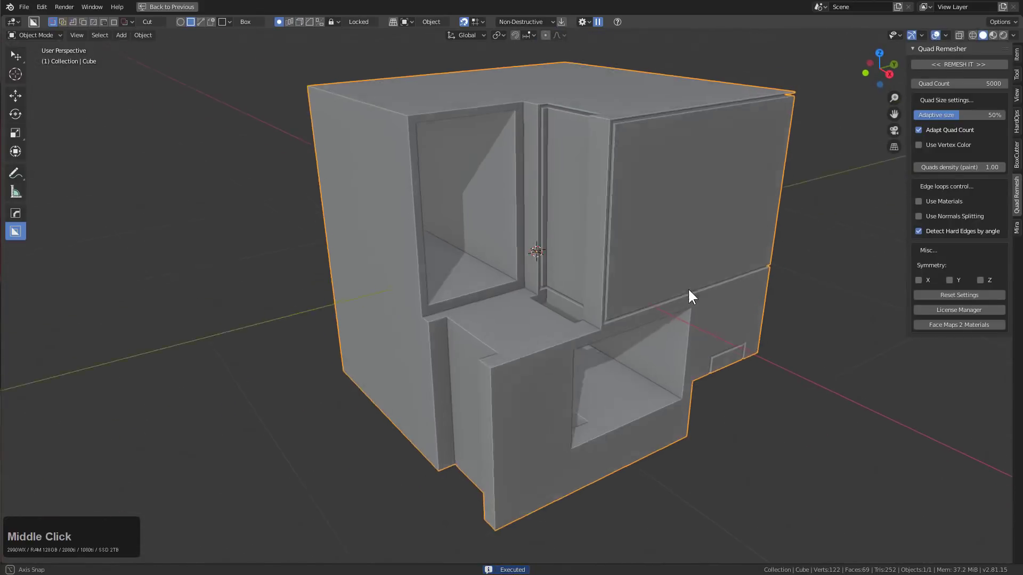
# Step: Run Quad Remesher's REMESH IT on the cut cube and inspect the window opening
pyautogui.click(949, 65)
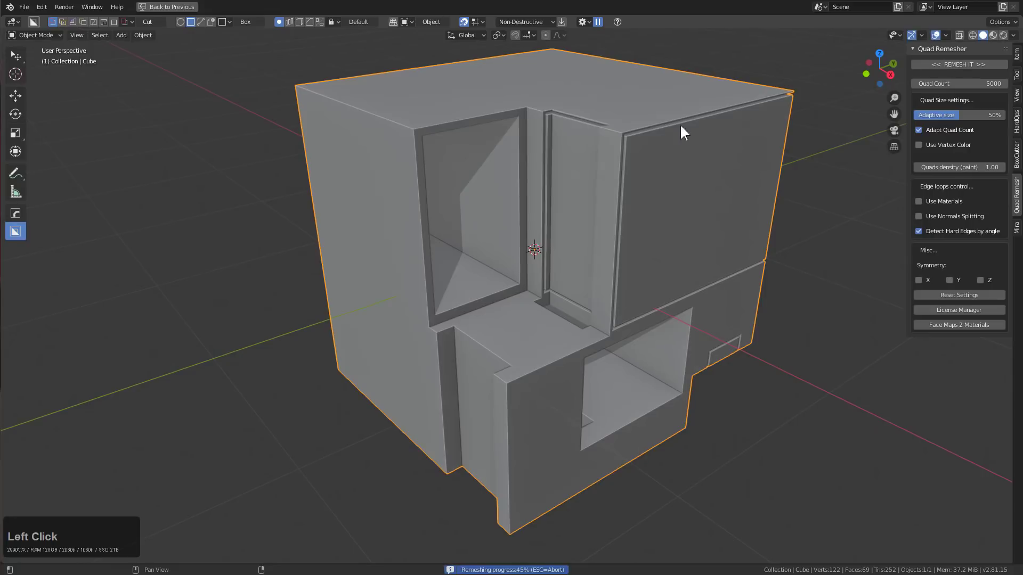
pyautogui.scroll(2, 637, 158)
pyautogui.moveTo(640, 190); pyautogui.dragTo(629, 133, button='middle')
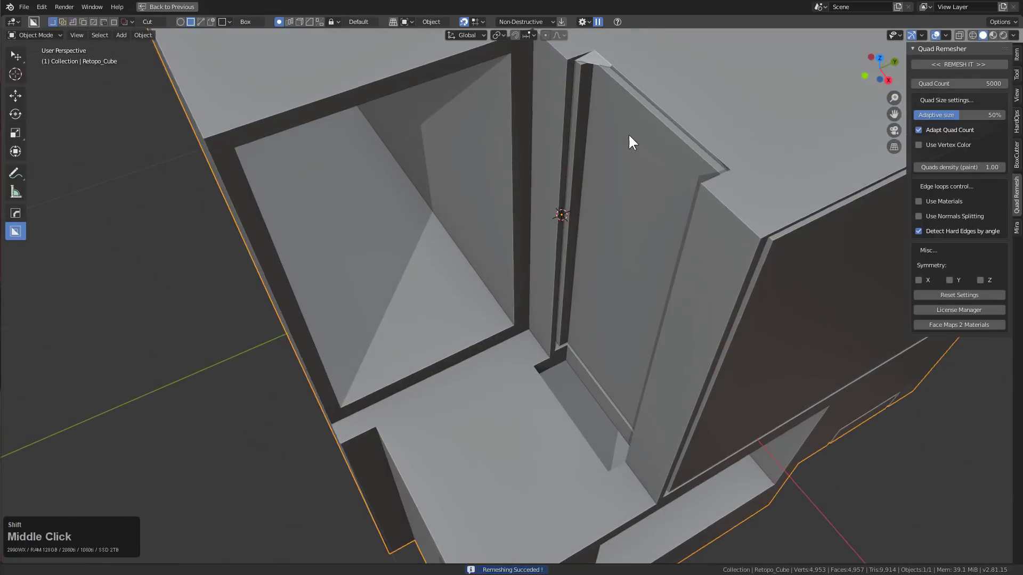
pyautogui.scroll(2, 567, 173)
# Step: Undo, switch to Use Normals Splitting instead of Detect Hard Edges, and remesh again
pyautogui.hotkey('ctrl', 'z')
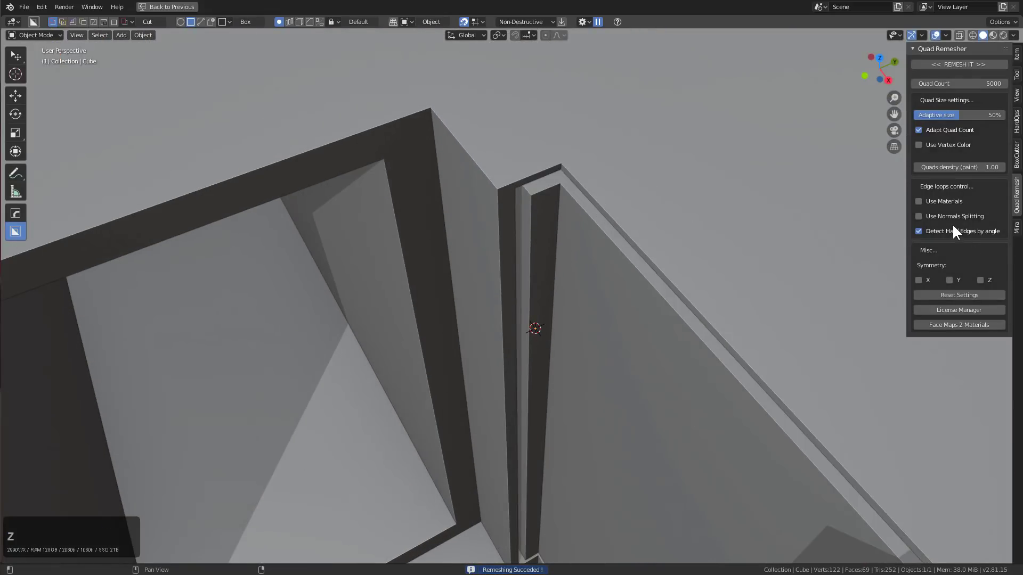
pyautogui.click(949, 218)
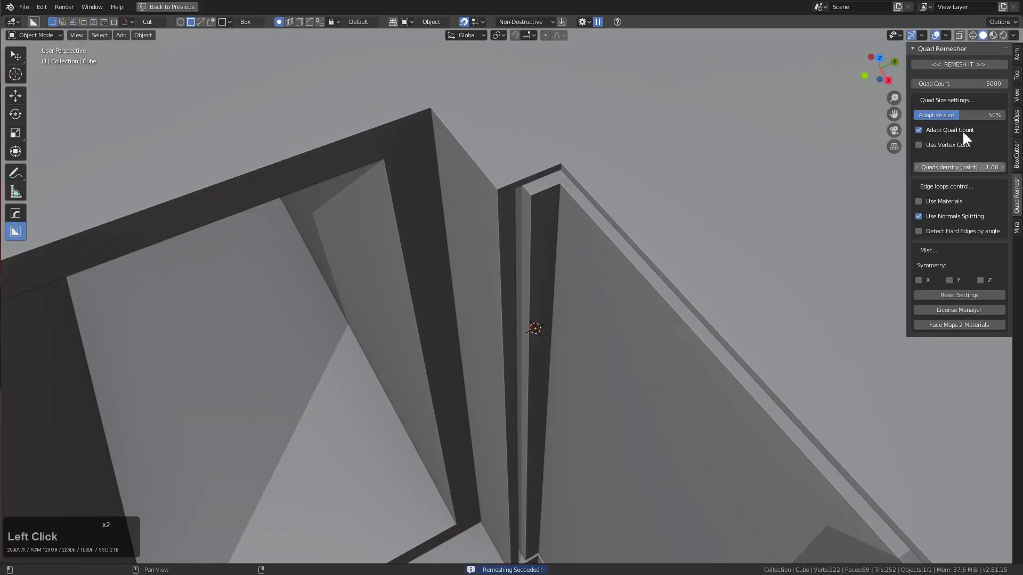
pyautogui.click(960, 63)
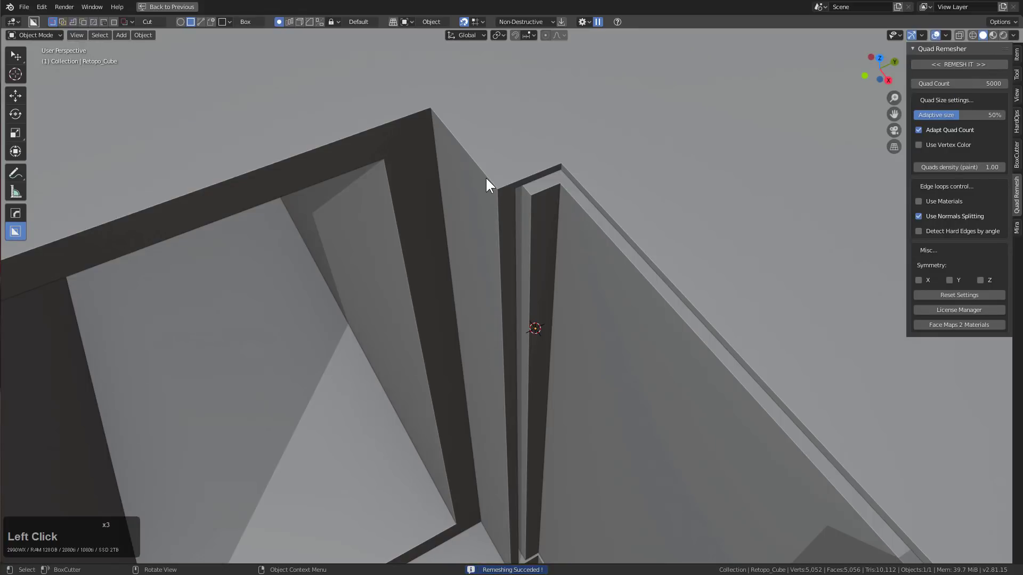
pyautogui.moveTo(563, 217)
pyautogui.mouseDown(button='middle')
pyautogui.moveTo(529, 214)
pyautogui.moveTo(587, 277)
pyautogui.mouseUp(button='middle')
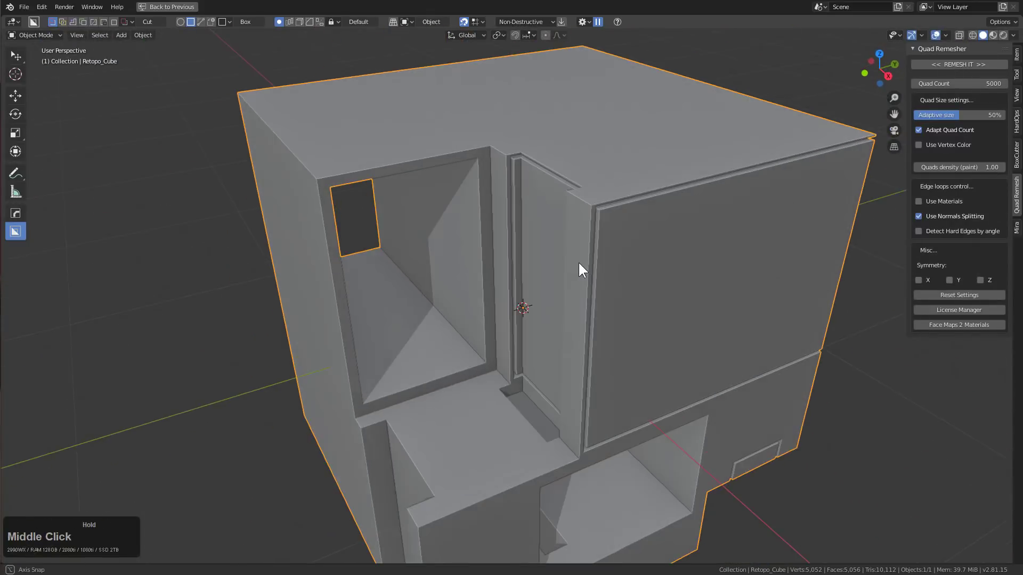
# Step: Show the wireframe overlay and briefly preview level-1 subdivision on the remeshed cube
pyautogui.hotkey('alt', 'v')
pyautogui.click(565, 282)
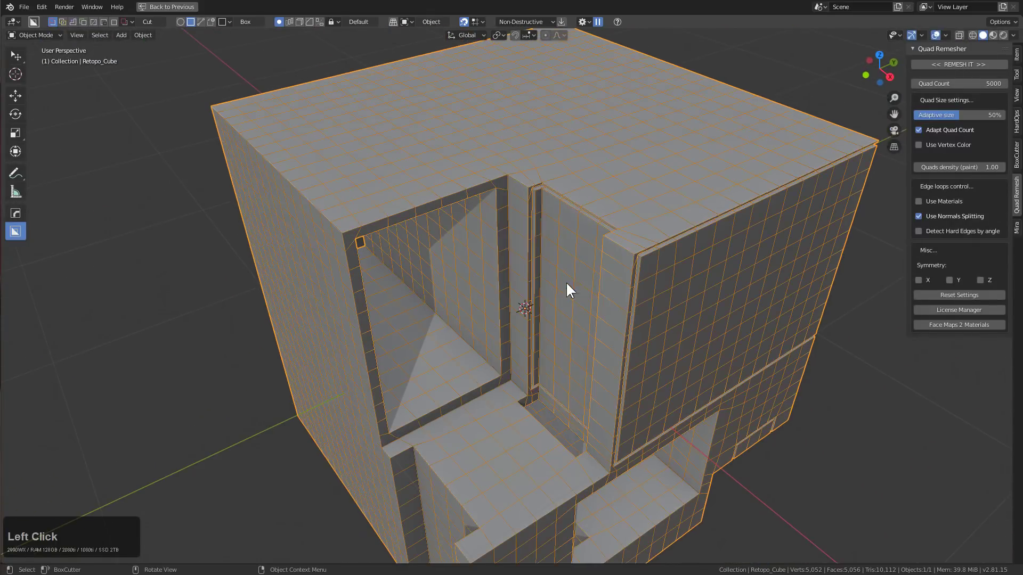
pyautogui.moveTo(566, 282)
pyautogui.mouseDown(button='middle')
pyautogui.moveTo(605, 272)
pyautogui.moveTo(456, 233)
pyautogui.moveTo(603, 239)
pyautogui.moveTo(630, 272)
pyautogui.moveTo(654, 273)
pyautogui.mouseUp(button='middle')
pyautogui.press('ctrl')
pyautogui.hotkey('ctrl', '1')
pyautogui.hotkey('ctrl', '0')
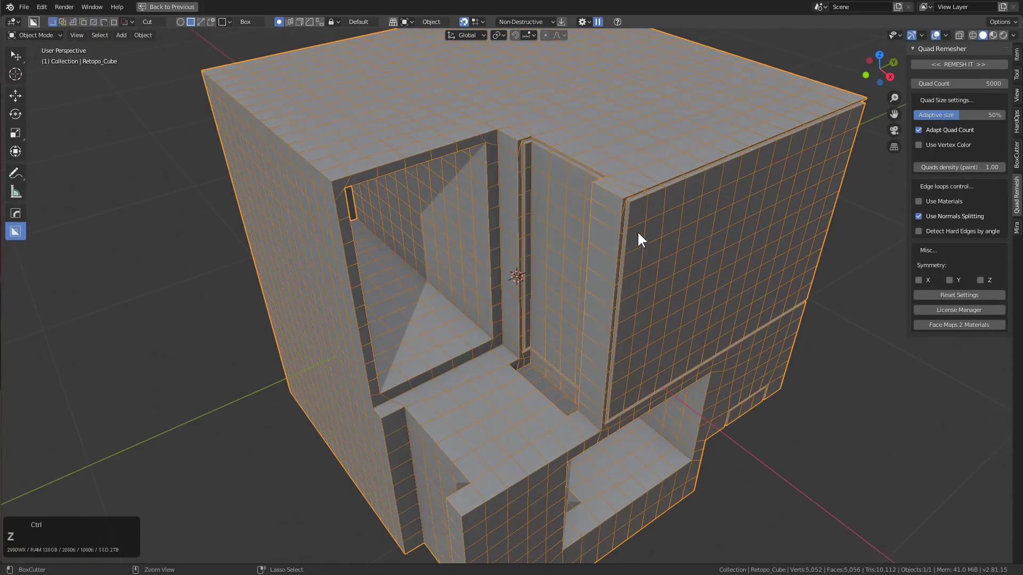
pyautogui.moveTo(637, 231)
pyautogui.mouseDown(button='middle')
pyautogui.moveTo(622, 237)
pyautogui.moveTo(630, 258)
pyautogui.mouseUp(button='middle')
pyautogui.scroll(3, 623, 237)
pyautogui.scroll(2, 550, 225)
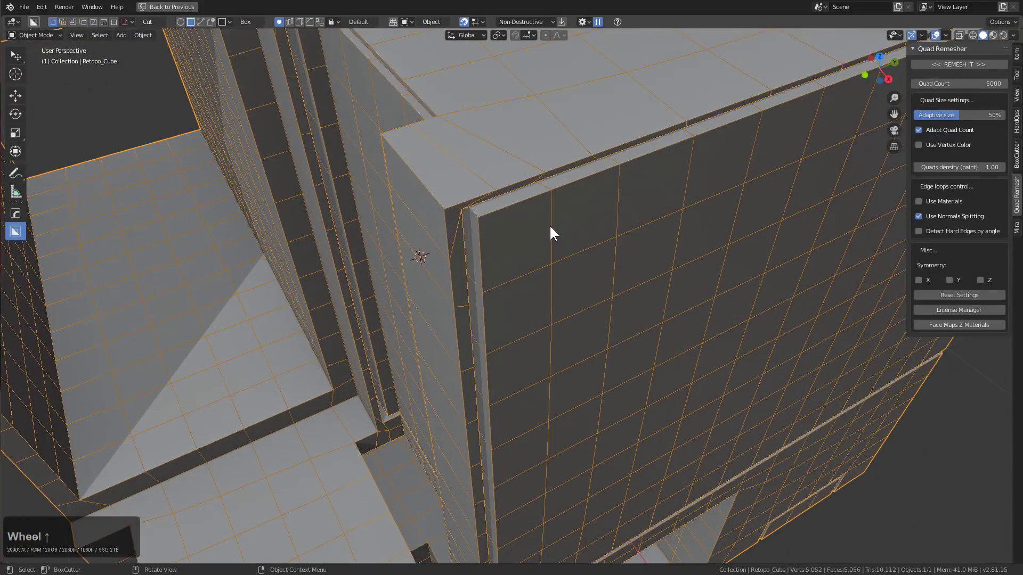
# Step: Add a Hard Ops bevel with 2 segments and 0.003 width
pyautogui.press('q')
pyautogui.moveTo(511, 299)
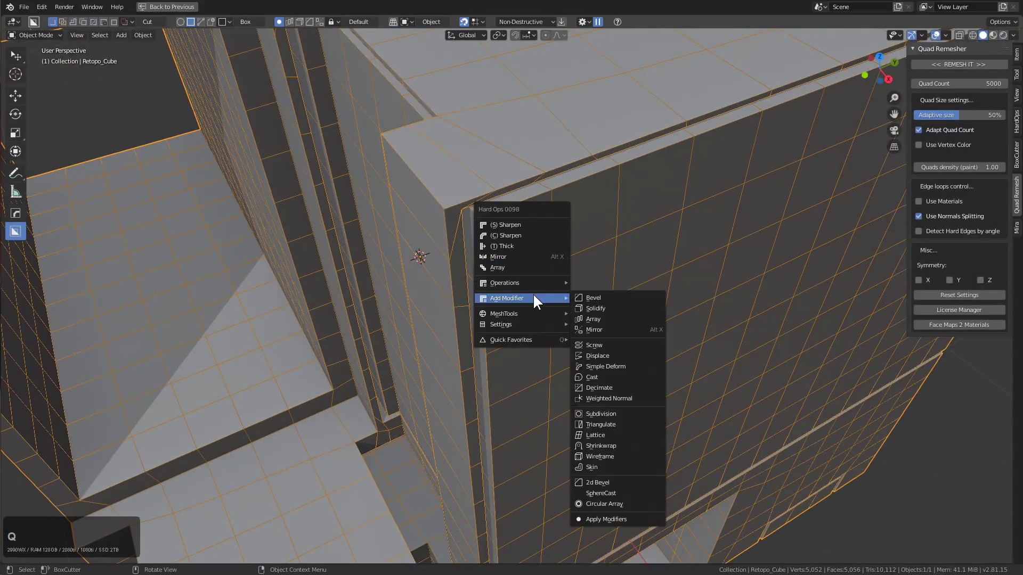
pyautogui.click(607, 298)
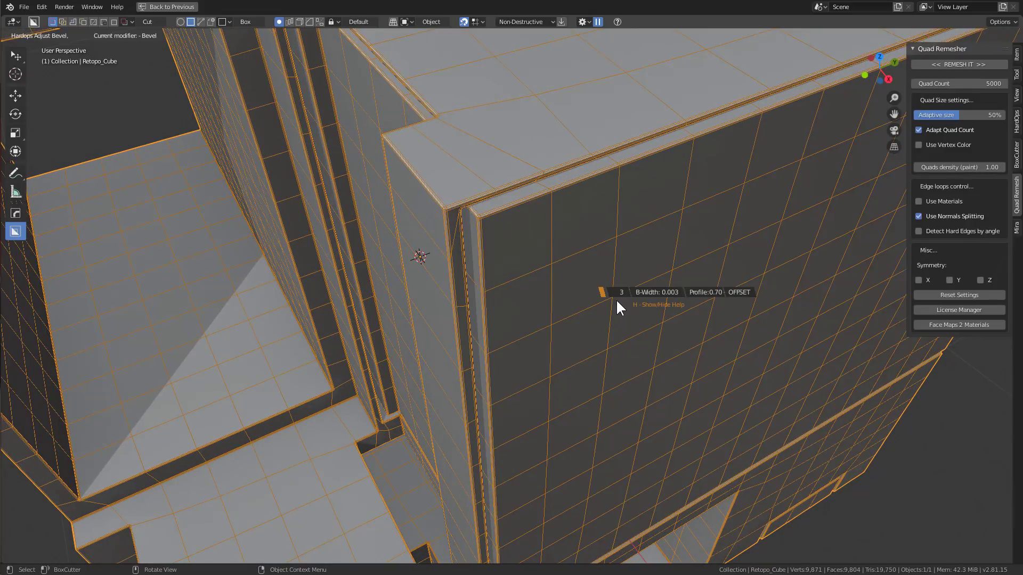
pyautogui.press('3')
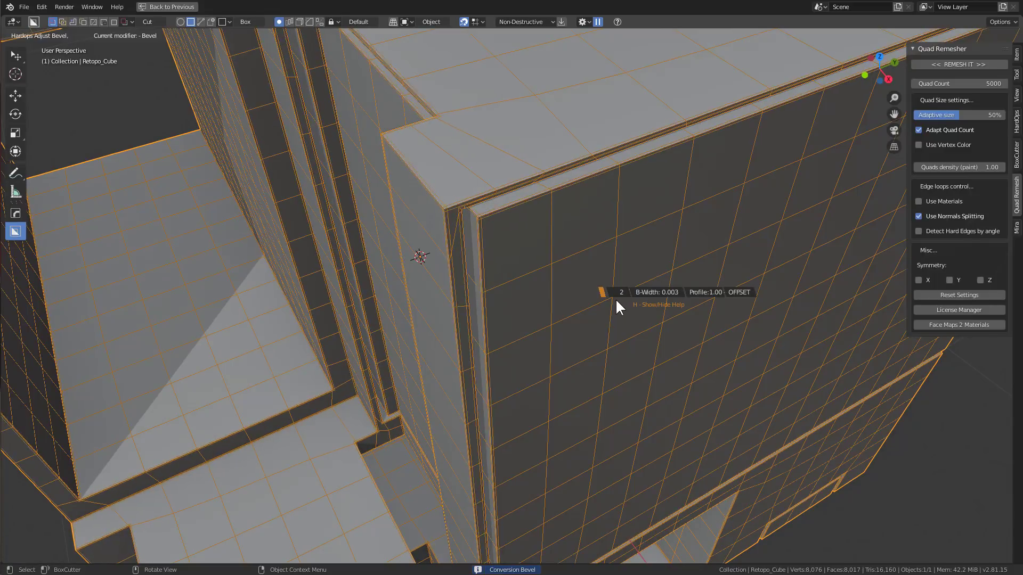
pyautogui.click(618, 301)
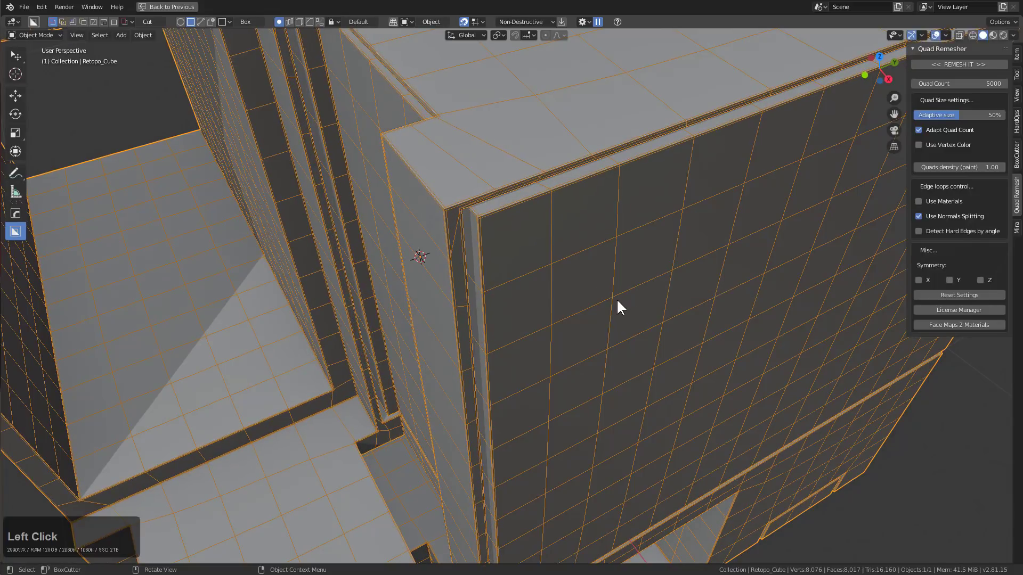
pyautogui.scroll(-5, 553, 254)
# Step: Add level-1 subdivision to the bevelled cube and hide its wireframe overlay
pyautogui.hotkey('ctrl', '1')
pyautogui.moveTo(554, 265)
pyautogui.mouseDown(button='middle')
pyautogui.moveTo(556, 253)
pyautogui.moveTo(543, 263)
pyautogui.moveTo(561, 263)
pyautogui.mouseUp(button='middle')
pyautogui.press('v')
pyautogui.click(540, 258)
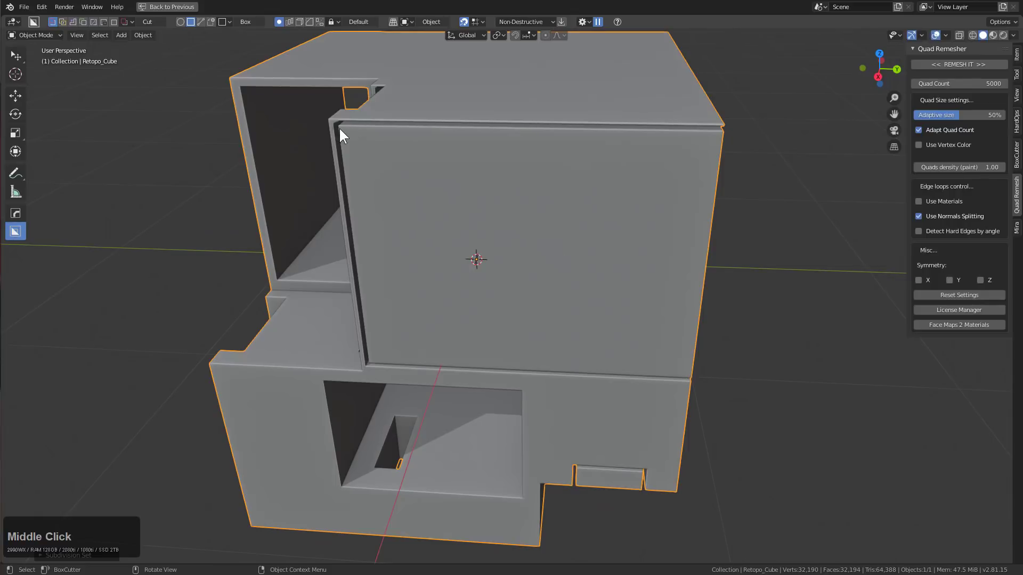
pyautogui.moveTo(350, 130); pyautogui.dragTo(507, 235, button='middle')
pyautogui.scroll(3, 560, 240)
# Step: Inspect a frame-corner vertex in Edit Mode, then return to Object Mode
pyautogui.moveTo(619, 246); pyautogui.dragTo(583, 270, button='middle')
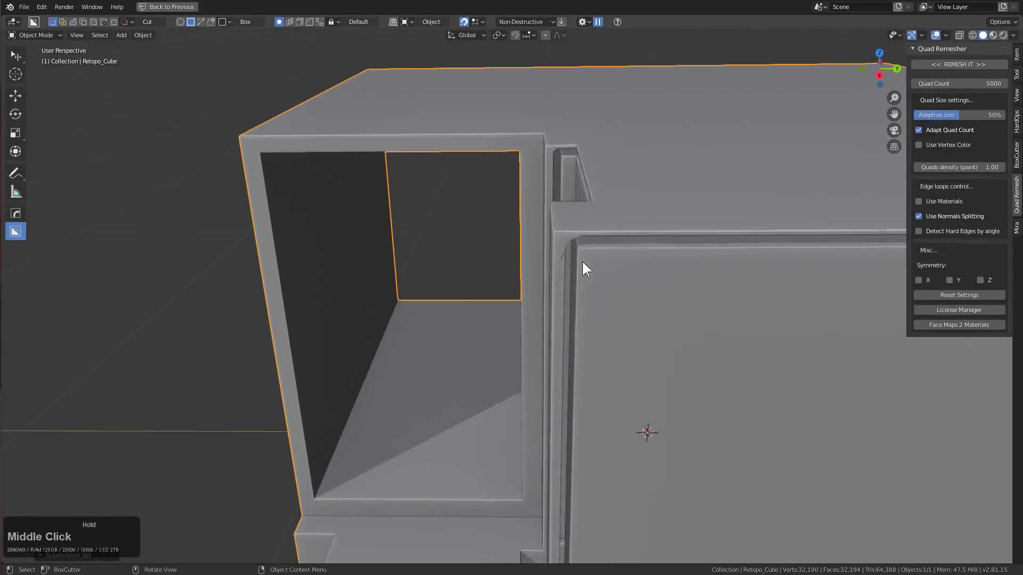
pyautogui.scroll(2, 655, 179)
pyautogui.press('Tab')
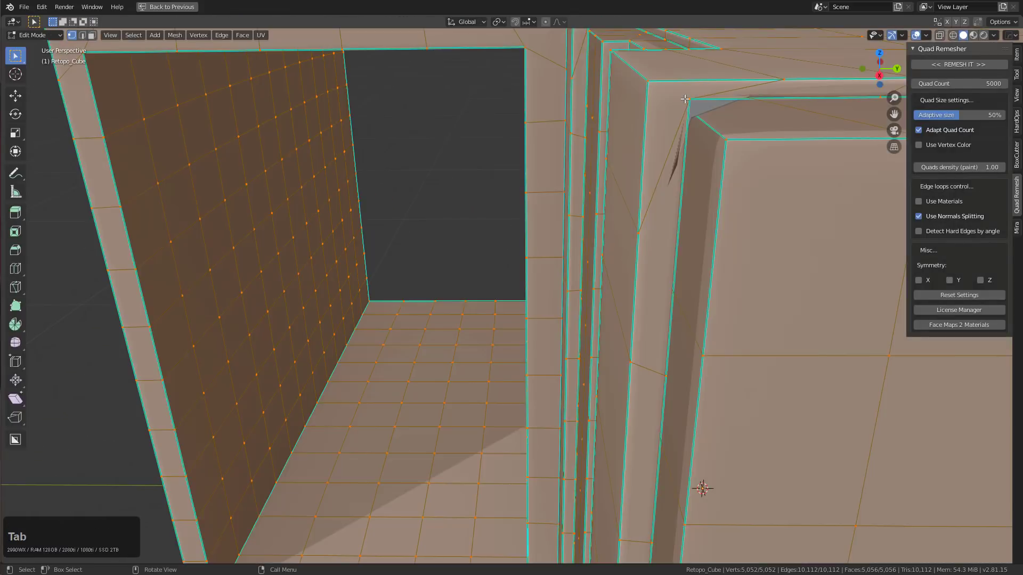
pyautogui.click(649, 85)
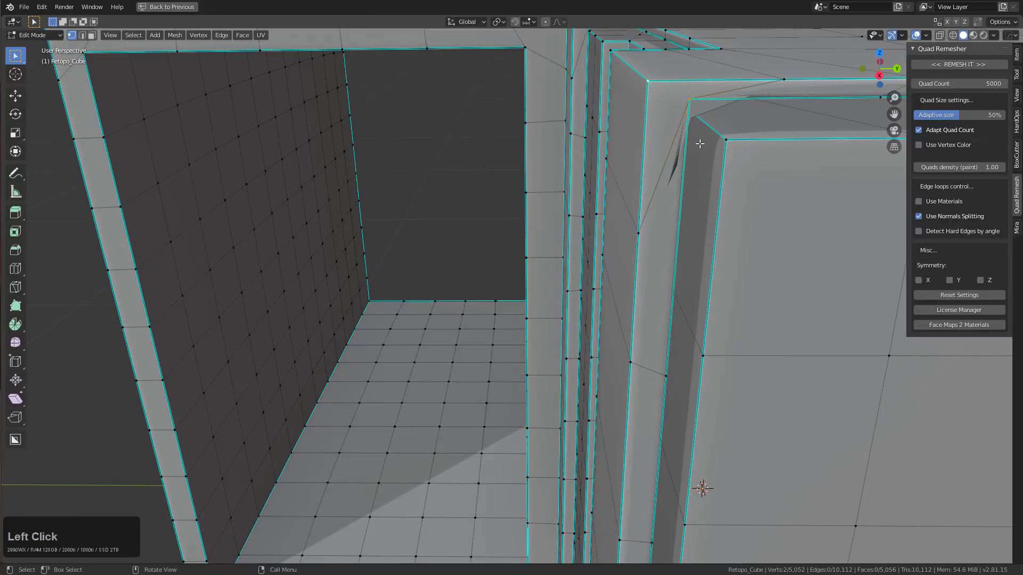
pyautogui.press('Tab')
pyautogui.moveTo(717, 99); pyautogui.dragTo(712, 141, button='middle')
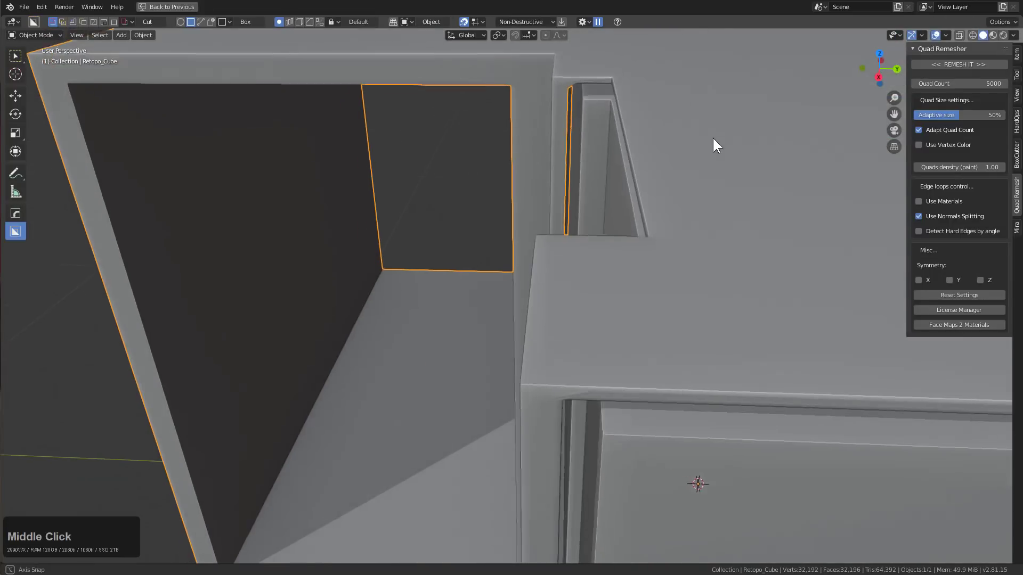
pyautogui.scroll(-4, 639, 235)
pyautogui.moveTo(639, 236)
pyautogui.mouseDown(button='middle')
pyautogui.moveTo(619, 286)
pyautogui.moveTo(621, 271)
pyautogui.moveTo(579, 257)
pyautogui.mouseUp(button='middle')
# Step: Replace the cube with a cylinder stretched taller along Z
pyautogui.press('x')
pyautogui.click(618, 264)
pyautogui.scroll(2, 580, 258)
pyautogui.hotkey('shift', 'a')
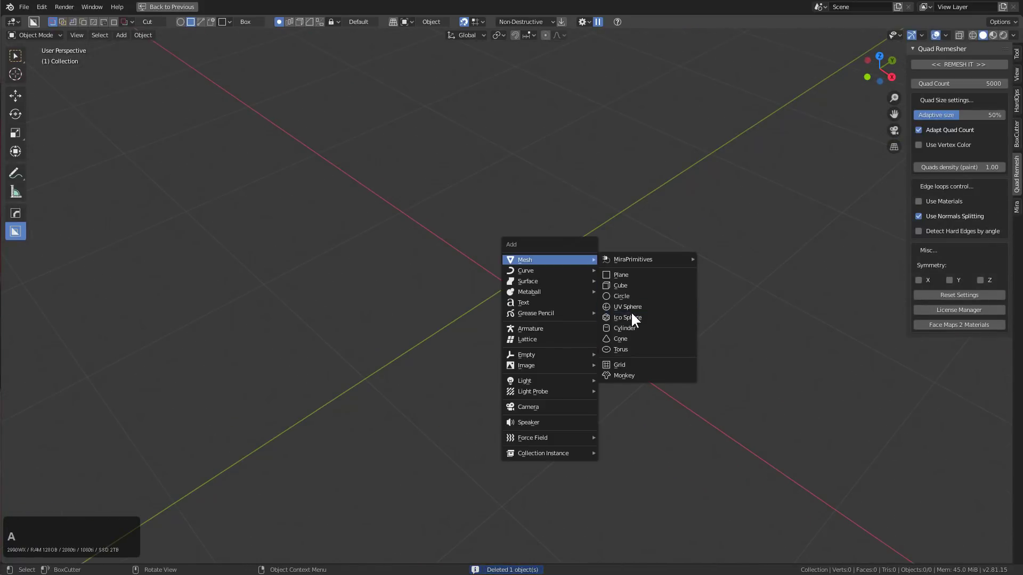
pyautogui.click(624, 328)
pyautogui.press('s')
pyautogui.press('z')
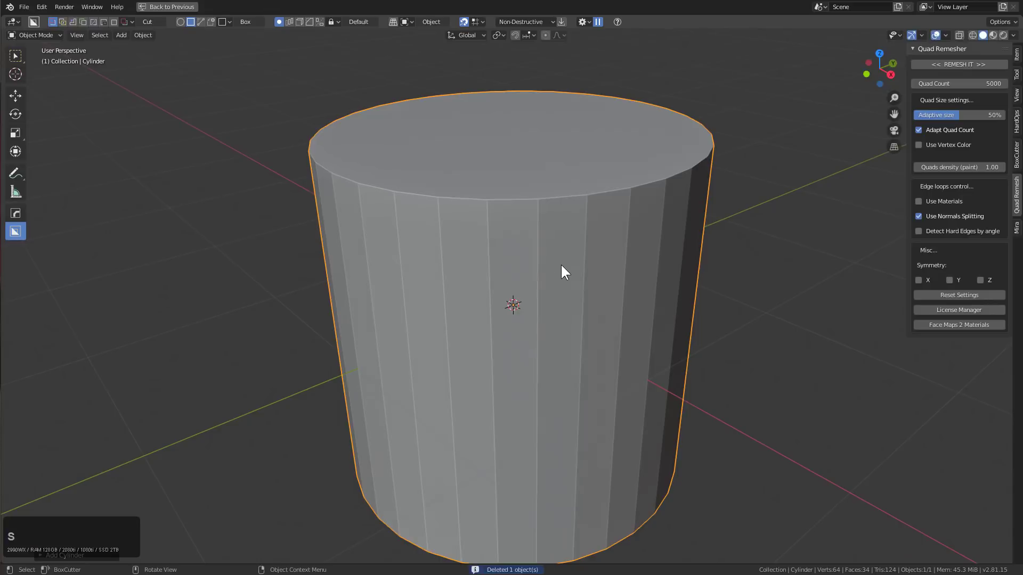
pyautogui.click(555, 230)
pyautogui.scroll(-2, 554, 226)
# Step: Apply all transforms to the tall cylinder
pyautogui.press('q')
pyautogui.moveTo(526, 155); pyautogui.dragTo(555, 189, button='middle')
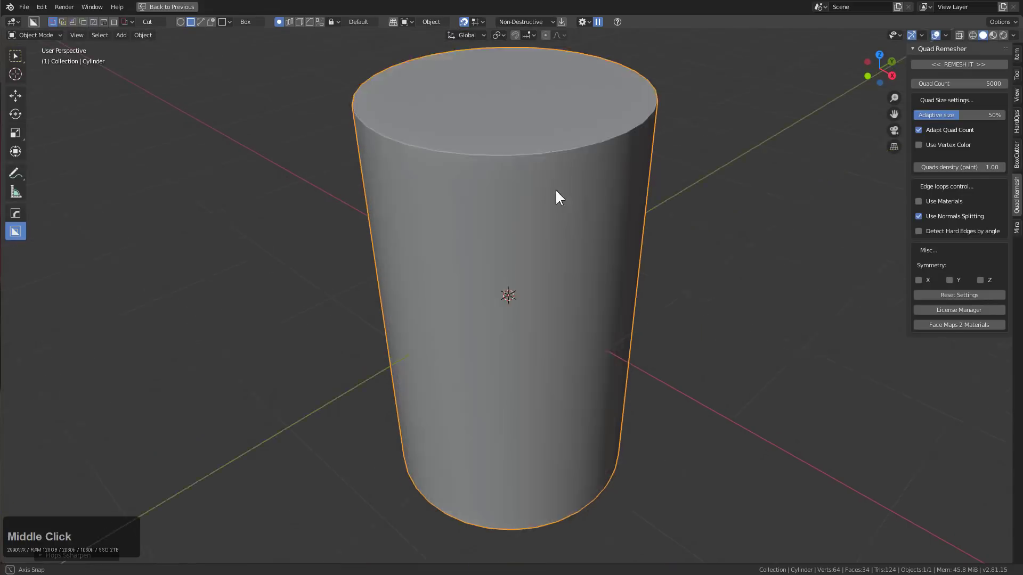
pyautogui.press('Tab')
pyautogui.press('3')
pyautogui.press('Tab')
pyautogui.hotkey('ctrl', 'a')
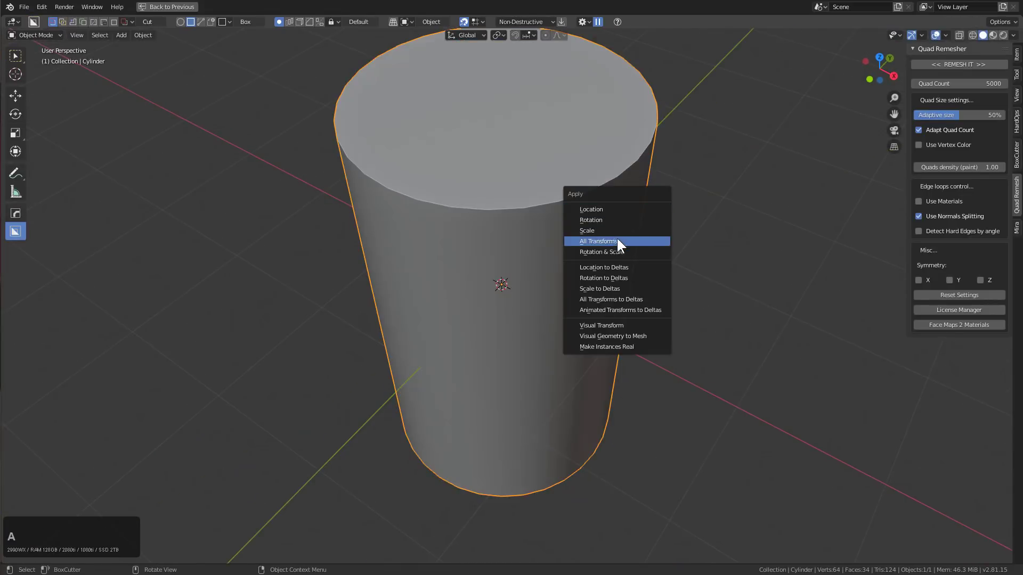
pyautogui.click(616, 240)
# Step: Round the cylinder's top face with a Hard Ops bevel using a round profile
pyautogui.press('Tab')
pyautogui.press('3')
pyautogui.click(541, 172)
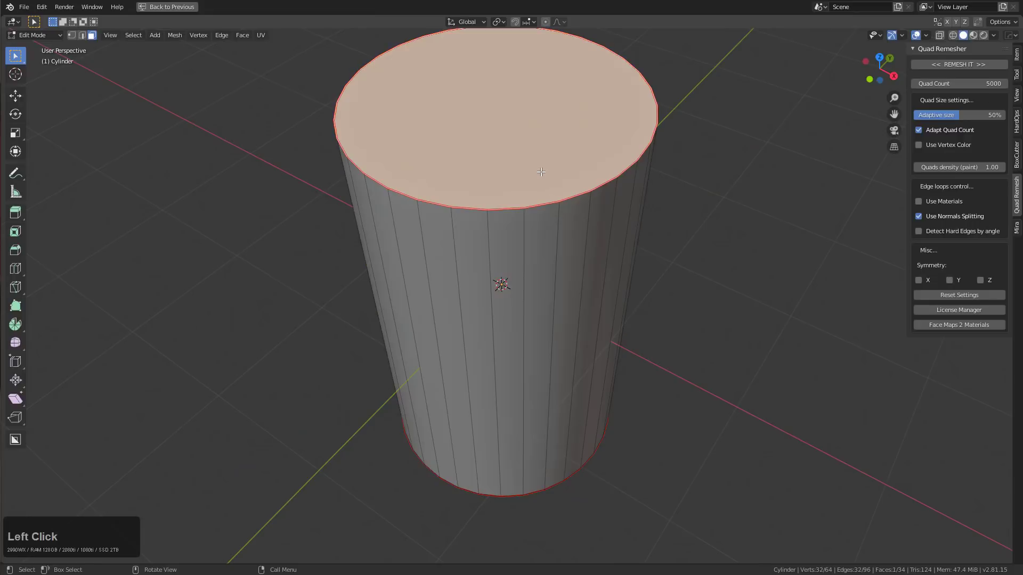
pyautogui.moveTo(644, 216)
pyautogui.mouseDown(button='middle')
pyautogui.moveTo(632, 201)
pyautogui.moveTo(650, 205)
pyautogui.mouseUp(button='middle')
pyautogui.press('q')
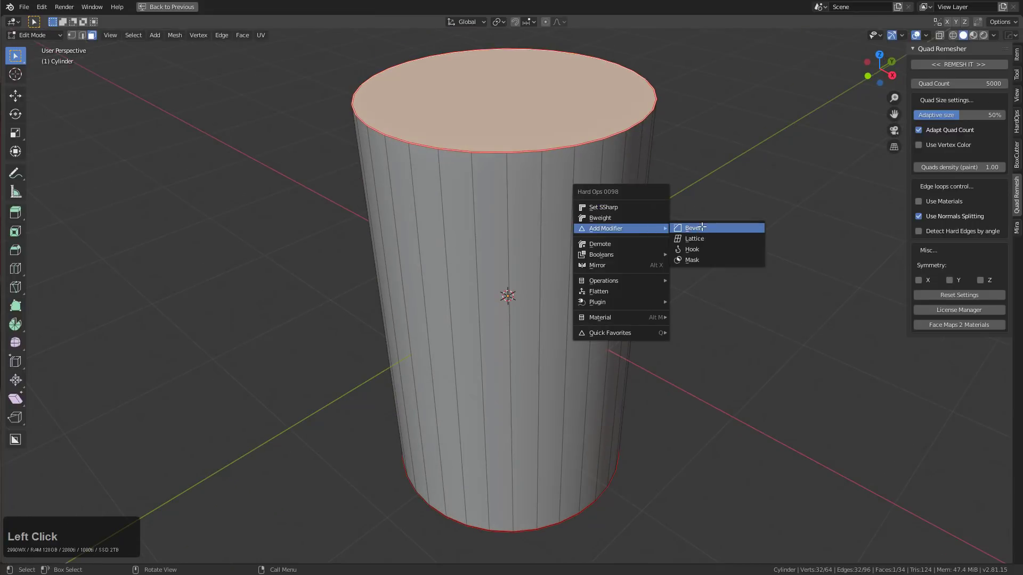
pyautogui.click(701, 227)
pyautogui.scroll(1, 696, 217)
pyautogui.scroll(2, 343, 211)
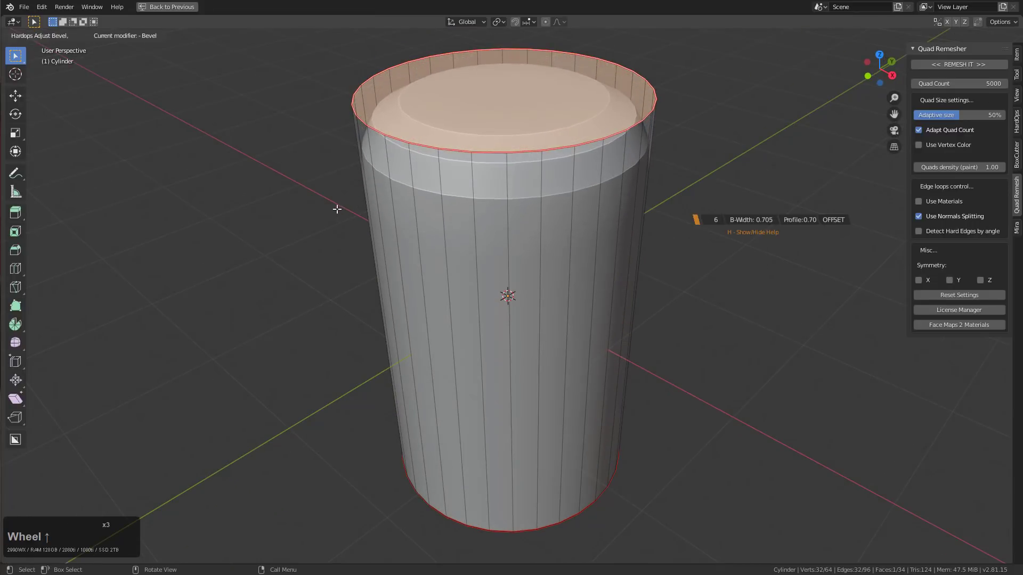
pyautogui.scroll(1, 334, 209)
pyautogui.press('p')
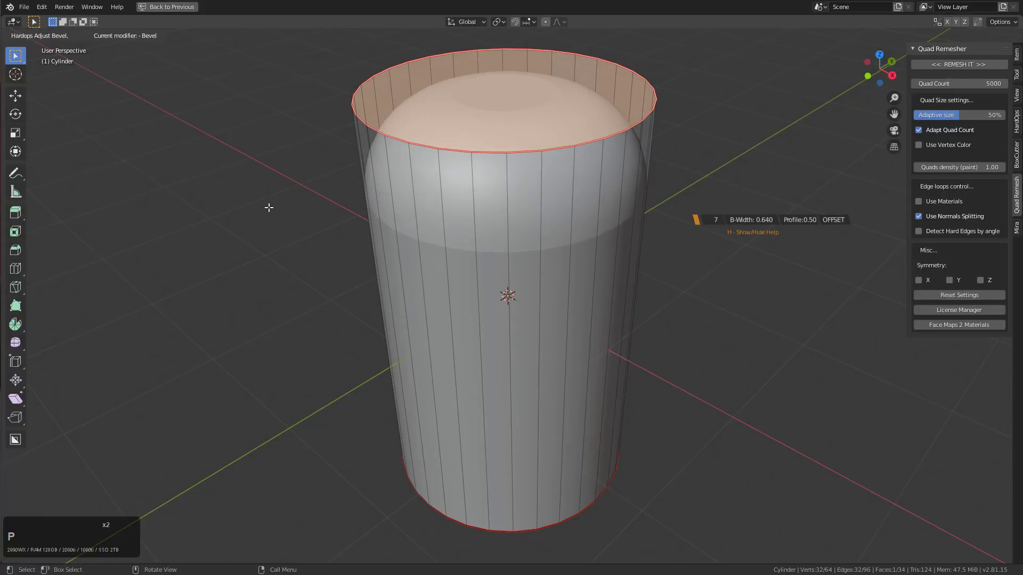
pyautogui.click(393, 210)
pyautogui.press('Tab')
pyautogui.moveTo(634, 222)
pyautogui.mouseDown(button='middle')
pyautogui.moveTo(606, 212)
pyautogui.moveTo(544, 253)
pyautogui.moveTo(577, 258)
pyautogui.moveTo(560, 300)
pyautogui.mouseUp(button='middle')
# Step: Bake the top bevel into real geometry with Visual Geometry
pyautogui.press('Tab')
pyautogui.press('q')
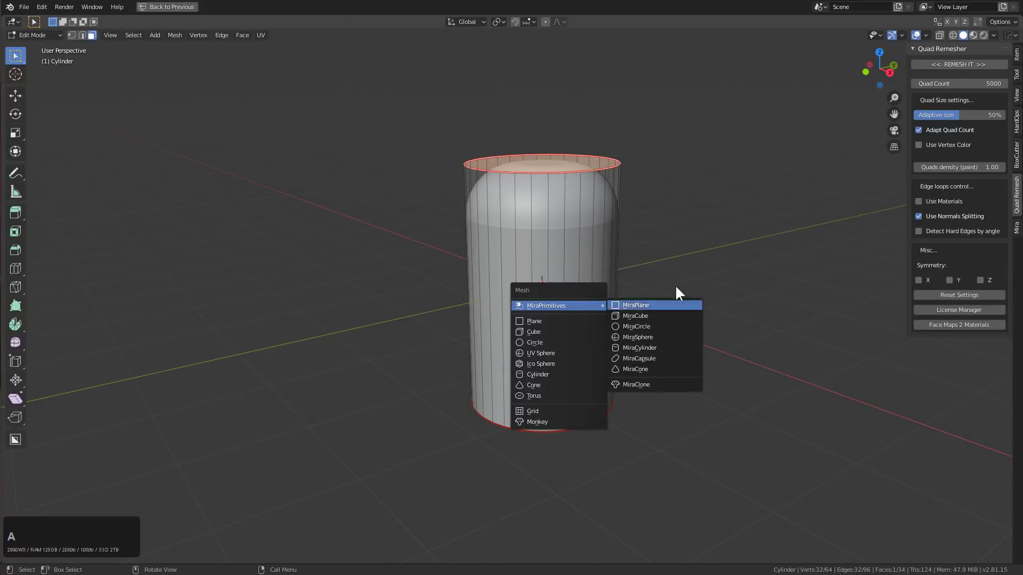
pyautogui.press('Escape')
pyautogui.press('Tab')
pyautogui.hotkey('ctrl', 'a')
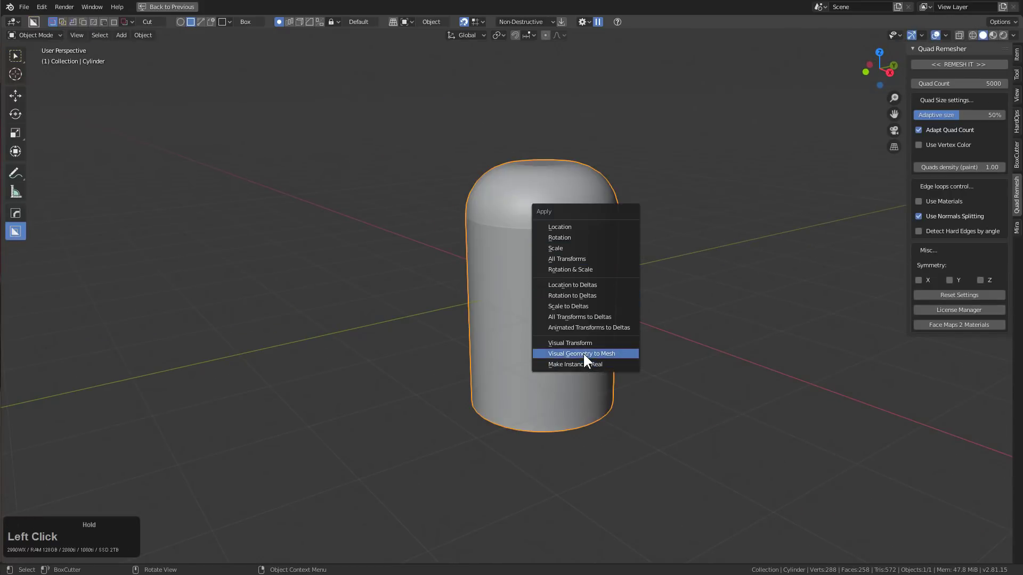
pyautogui.click(582, 352)
# Step: Add a second cylinder, turn it 90° on X, and start moving it along X
pyautogui.press('Tab')
pyautogui.moveTo(592, 321); pyautogui.dragTo(554, 304, button='middle')
pyautogui.hotkey('shift', 'a')
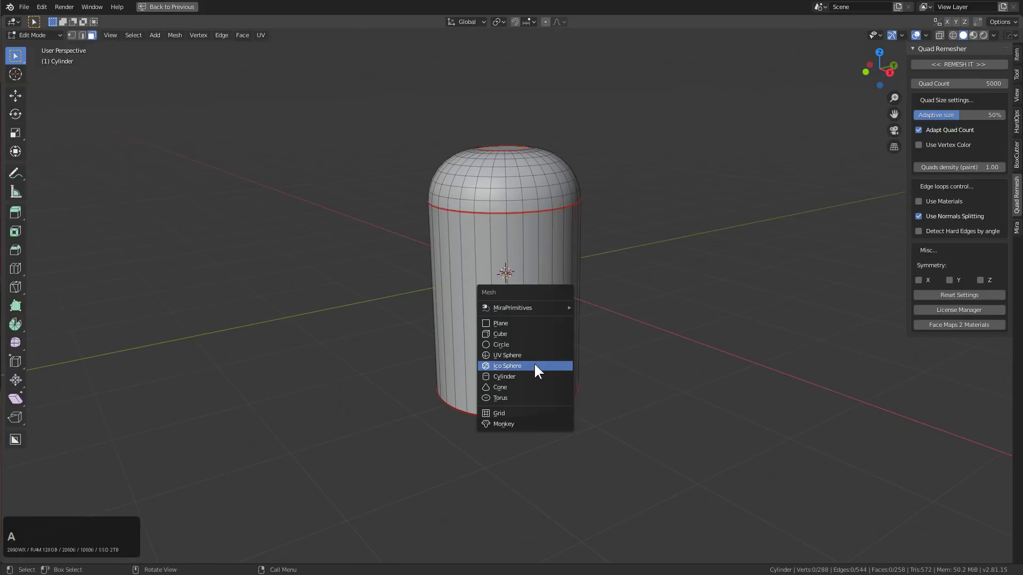
pyautogui.click(531, 376)
pyautogui.write('rx90')
pyautogui.press('KP_Enter')
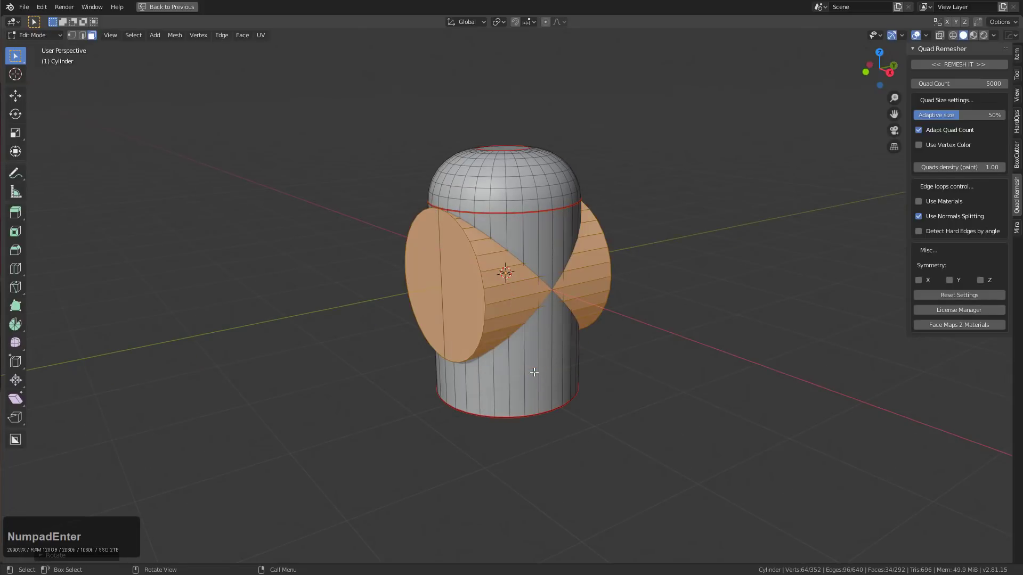
pyautogui.press('g')
pyautogui.press('x')
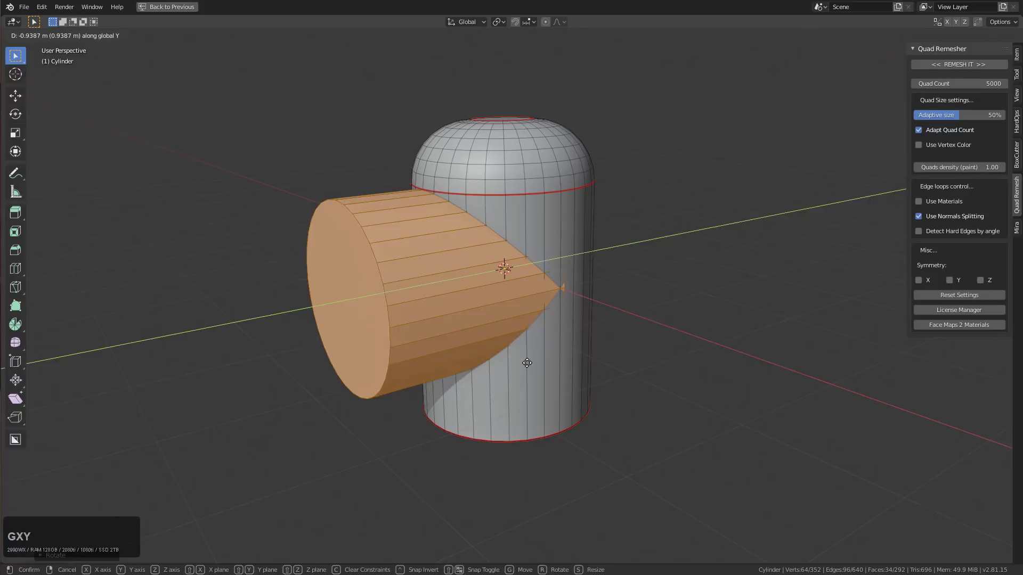
# Step: Slide the sideways cylinder out along X into the body and deselect the mesh
pyautogui.click(612, 369)
pyautogui.press('g')
pyautogui.press('x')
pyautogui.click(552, 316)
pyautogui.moveTo(553, 315)
pyautogui.mouseDown(button='middle')
pyautogui.moveTo(582, 331)
pyautogui.moveTo(547, 324)
pyautogui.moveTo(643, 198)
pyautogui.mouseUp(button='middle')
pyautogui.press('alt')
pyautogui.hotkey('alt', 'a')
pyautogui.scroll(2, 559, 302)
pyautogui.scroll(2, 539, 274)
# Step: Inspect the joint in X-ray, then return to Object Mode with solid shading
pyautogui.hotkey('alt', 'z')
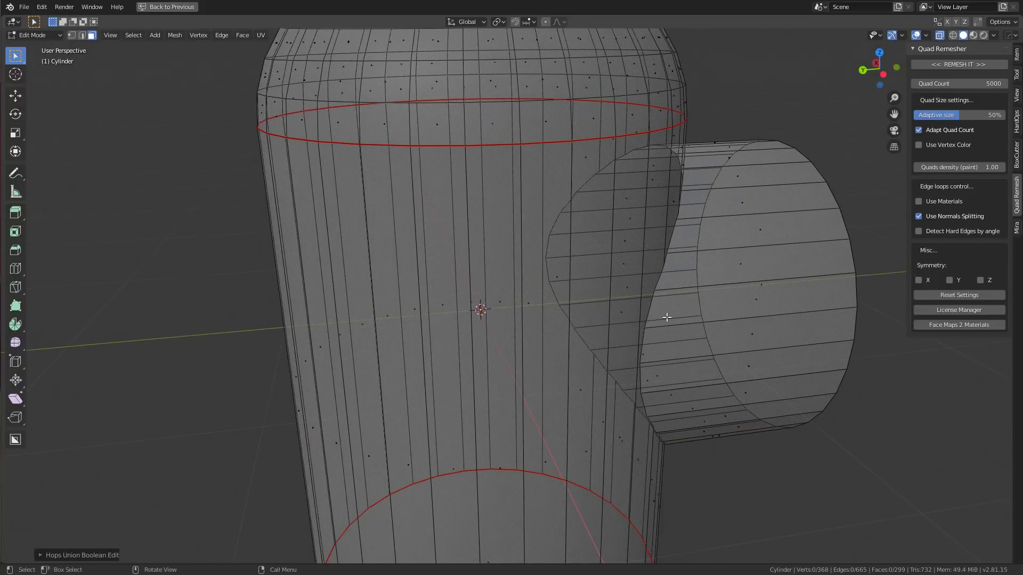
pyautogui.moveTo(665, 316)
pyautogui.mouseDown(button='middle')
pyautogui.moveTo(673, 327)
pyautogui.moveTo(612, 322)
pyautogui.moveTo(613, 337)
pyautogui.moveTo(593, 326)
pyautogui.moveTo(580, 340)
pyautogui.mouseUp(button='middle')
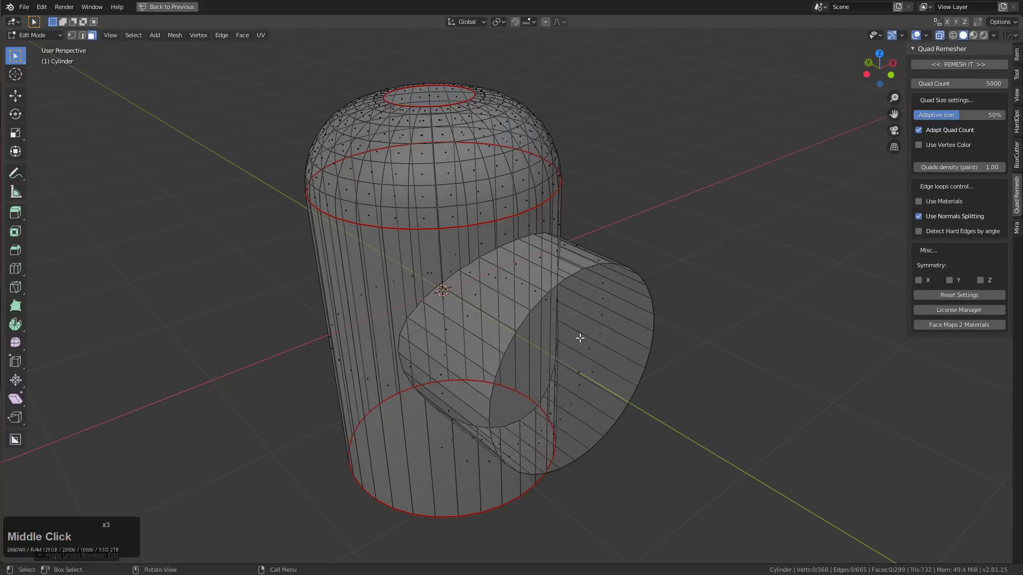
pyautogui.moveTo(578, 338)
pyautogui.mouseDown(button='middle')
pyautogui.moveTo(567, 337)
pyautogui.moveTo(578, 339)
pyautogui.mouseUp(button='middle')
pyautogui.press('Tab')
pyautogui.middleClick(571, 348)
pyautogui.press('z')
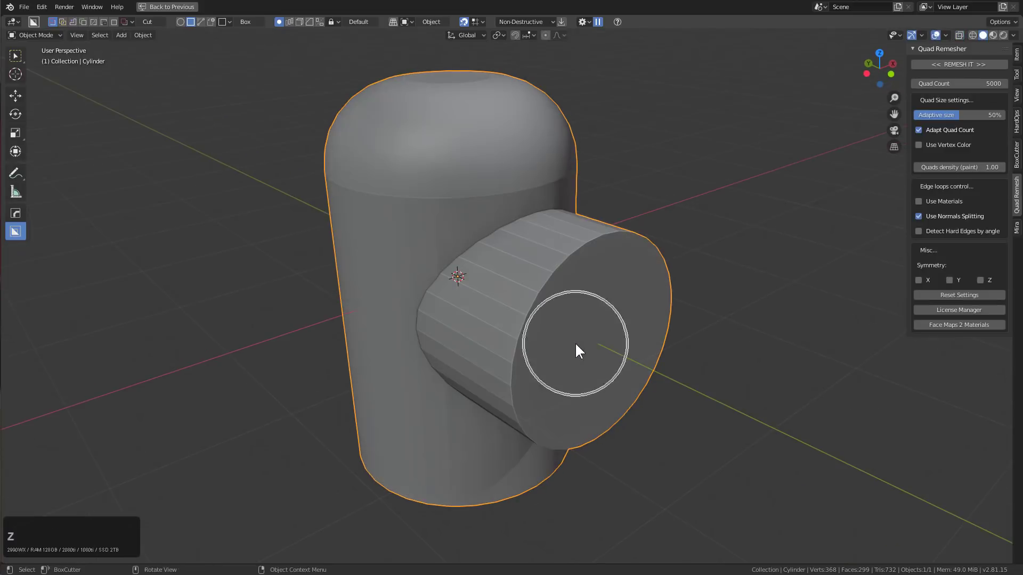
# Step: Try a quad remesh of the merged cylinder, then undo back to the original
pyautogui.click(950, 63)
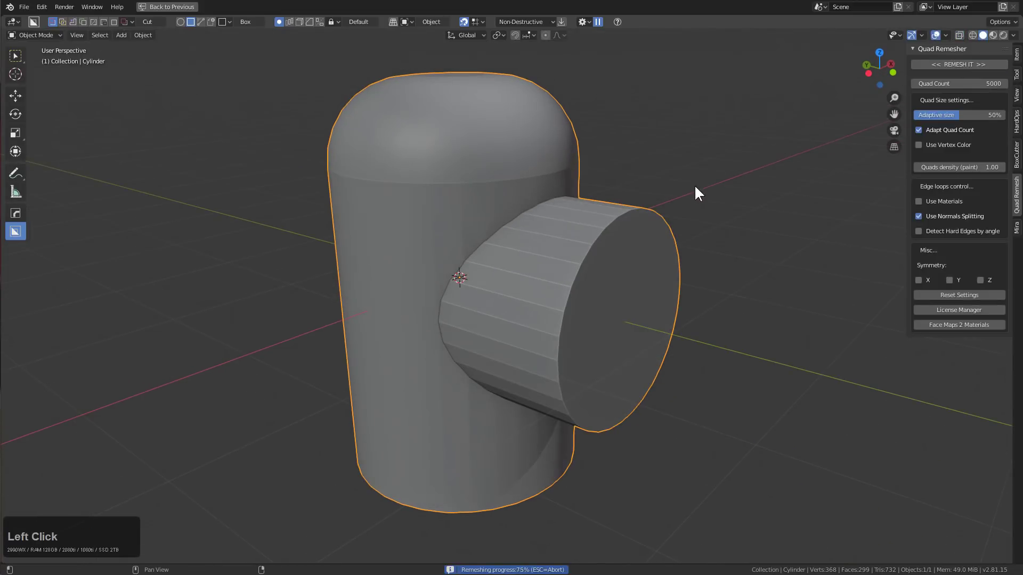
pyautogui.moveTo(642, 200); pyautogui.dragTo(625, 219, button='middle')
pyautogui.scroll(2, 495, 197)
pyautogui.press('Tab')
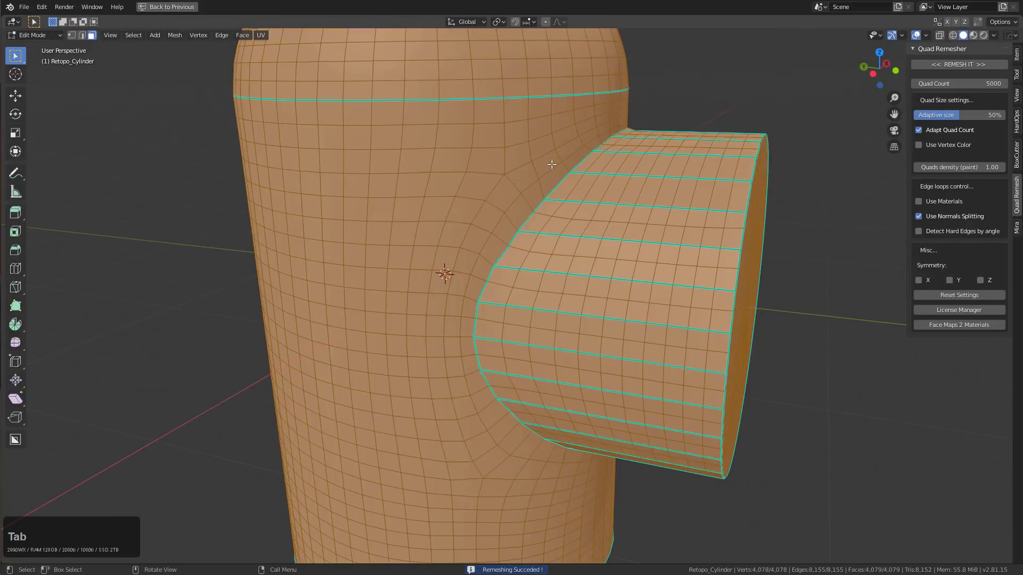
pyautogui.hotkey('ctrl', 'z')
pyautogui.hotkey('ctrl', 'z')
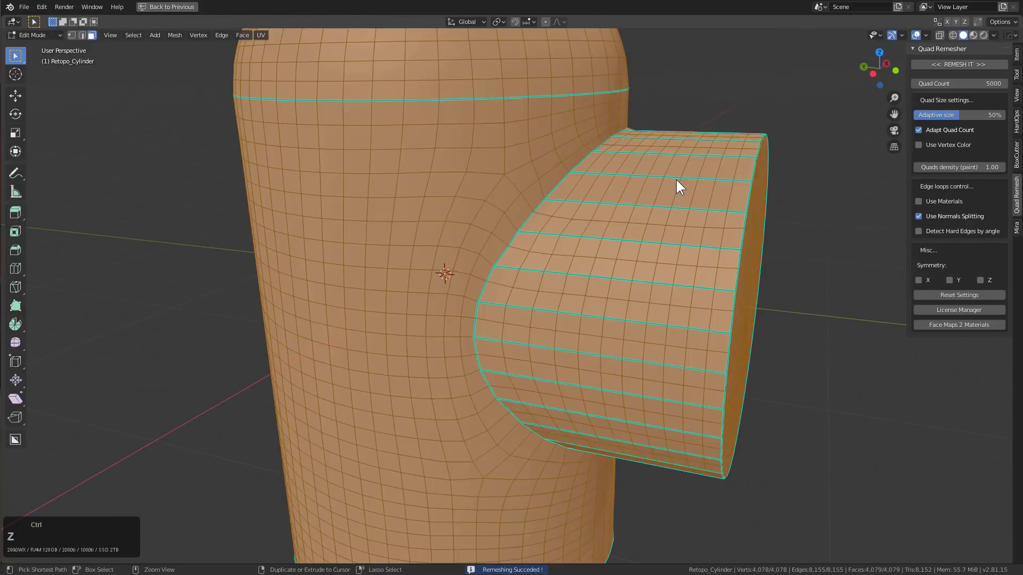
pyautogui.hotkey('ctrl', 'z')
# Step: Mark the cylinder's hard edges with Hard Ops (S) Sharpen and check them
pyautogui.press('Tab')
pyautogui.press('a')
pyautogui.press('Tab')
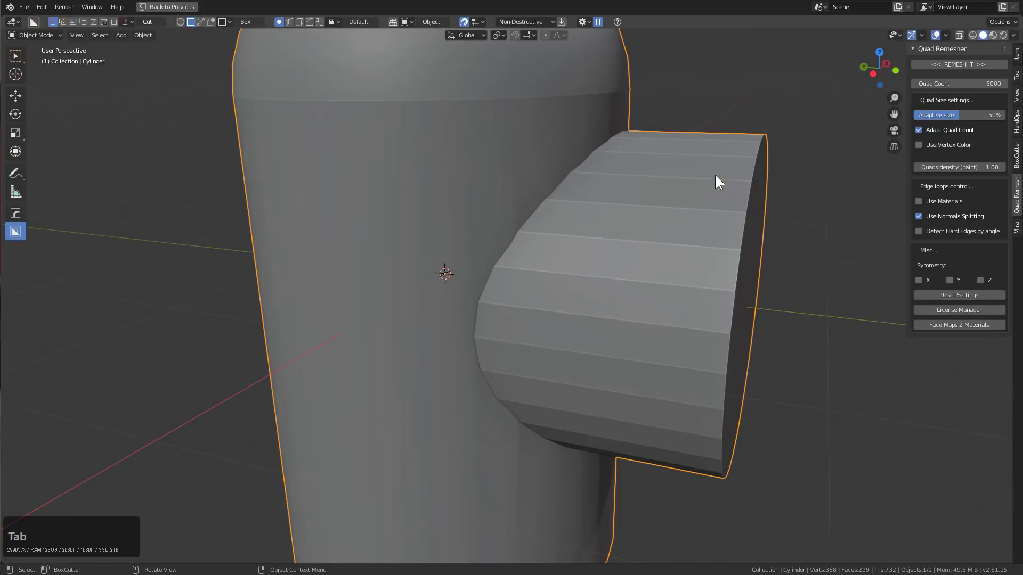
pyautogui.press('q')
pyautogui.click(690, 101)
pyautogui.press('Tab')
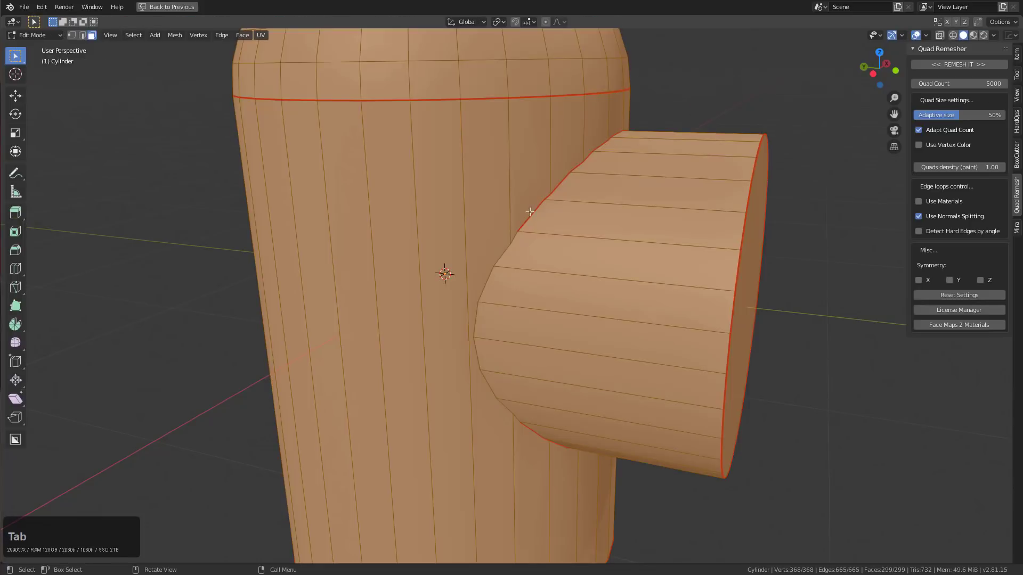
pyautogui.press('Tab')
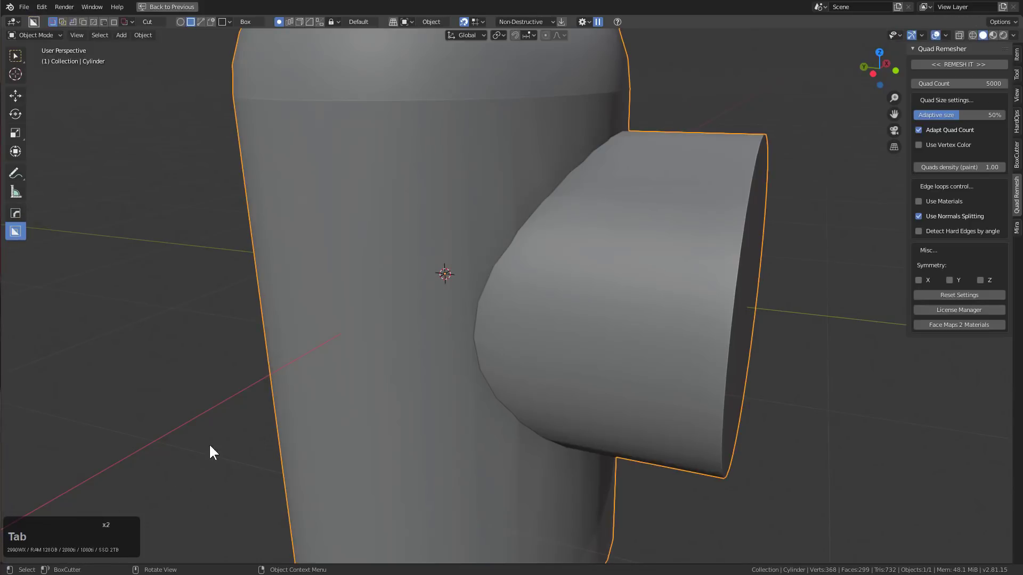
# Step: Set the Sharpen sharpness angle to 20° and check the newly marked edges
pyautogui.press('q')
pyautogui.click(196, 445)
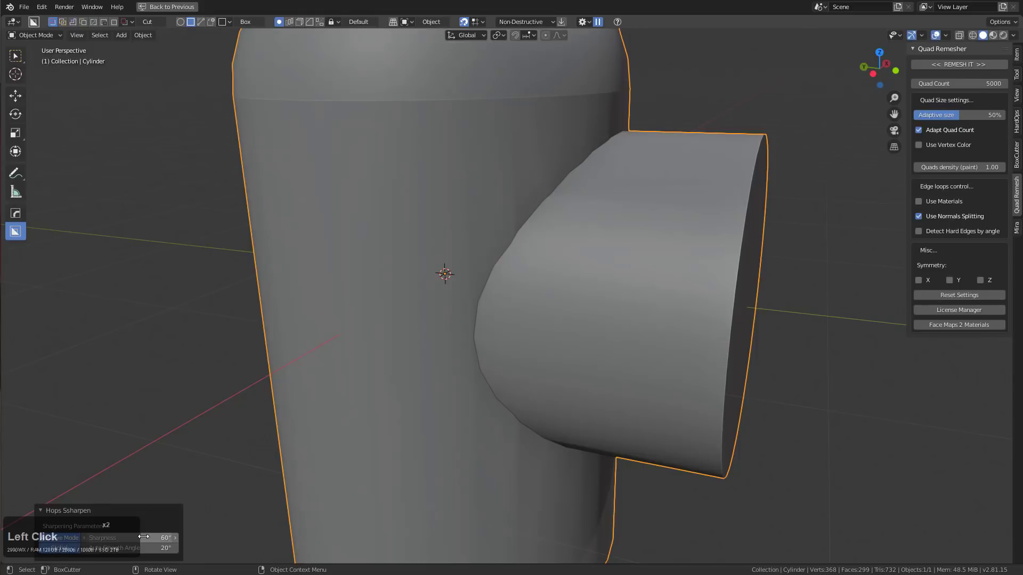
pyautogui.click(143, 537)
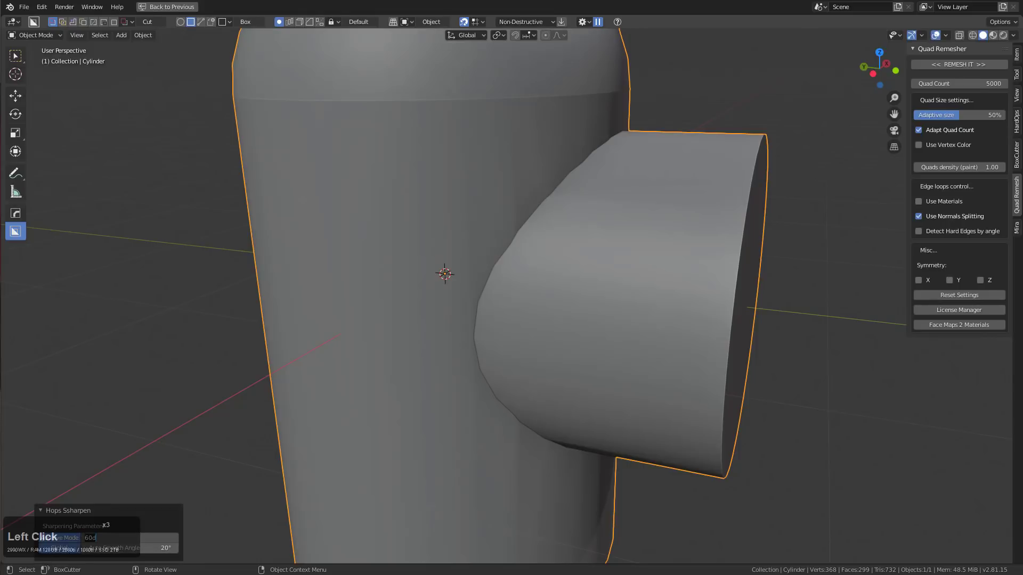
pyautogui.write('20')
pyautogui.press('KP_Enter')
pyautogui.press('Tab')
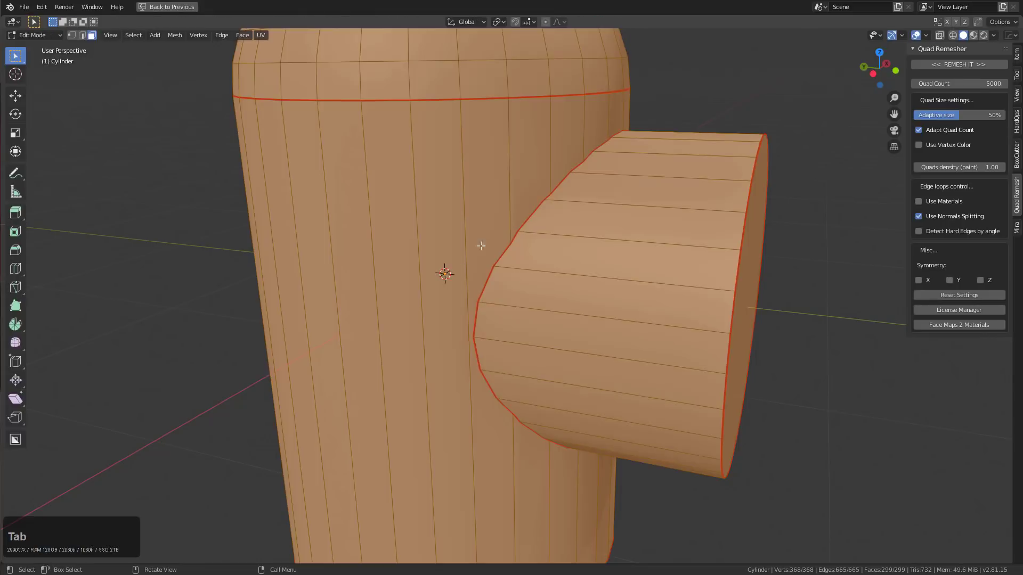
pyautogui.press('Tab')
pyautogui.scroll(-3, 707, 311)
pyautogui.moveTo(776, 296)
pyautogui.mouseDown(button='middle')
pyautogui.moveTo(697, 312)
pyautogui.moveTo(532, 302)
pyautogui.mouseUp(button='middle')
# Step: Quad-remesh the cylinder and inspect the new quad topology in Edit Mode
pyautogui.press('Tab')
pyautogui.press('Tab')
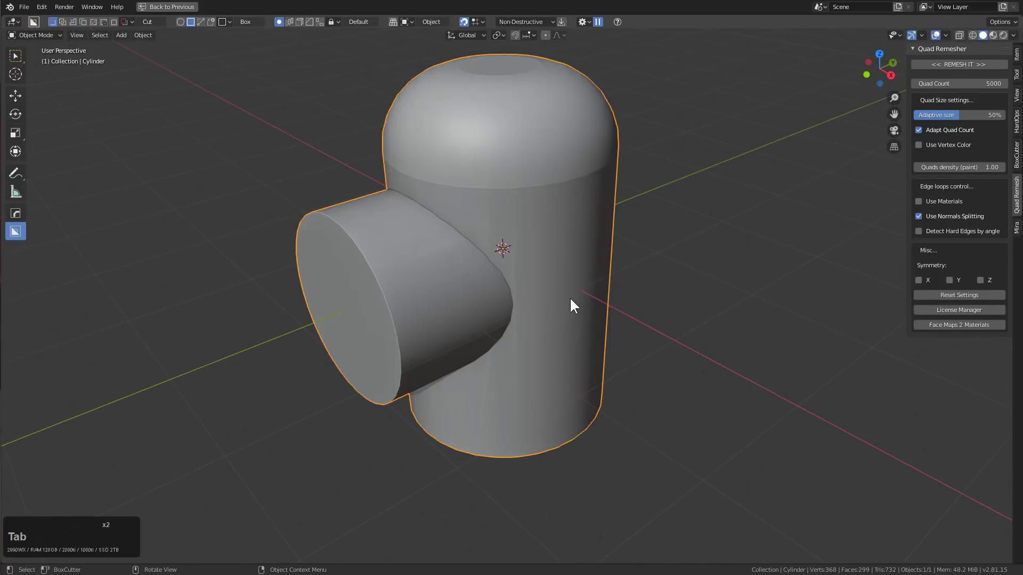
pyautogui.scroll(2, 571, 302)
pyautogui.click(948, 62)
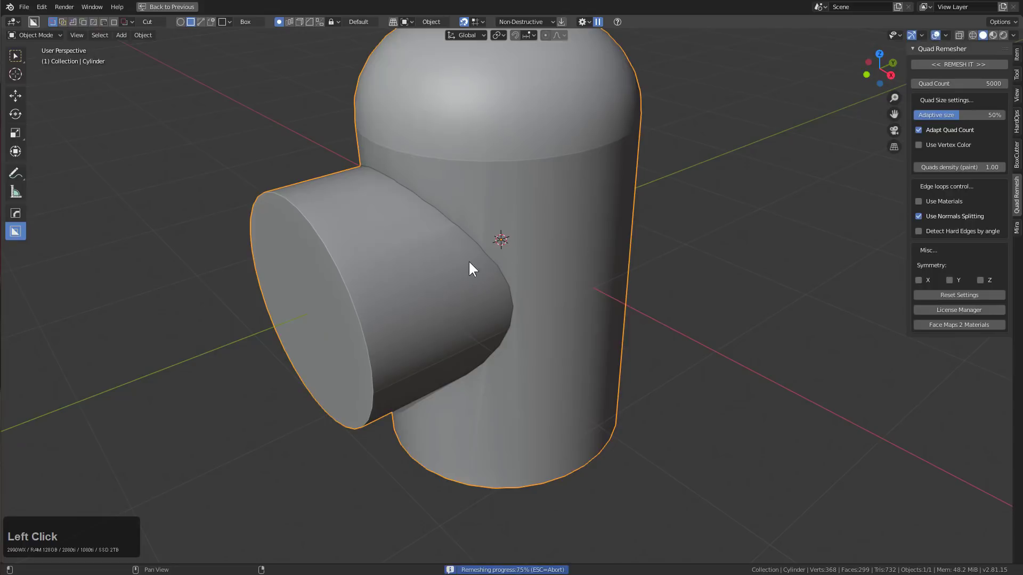
pyautogui.moveTo(456, 265)
pyautogui.mouseDown(button='middle')
pyautogui.moveTo(625, 237)
pyautogui.moveTo(535, 177)
pyautogui.mouseUp(button='middle')
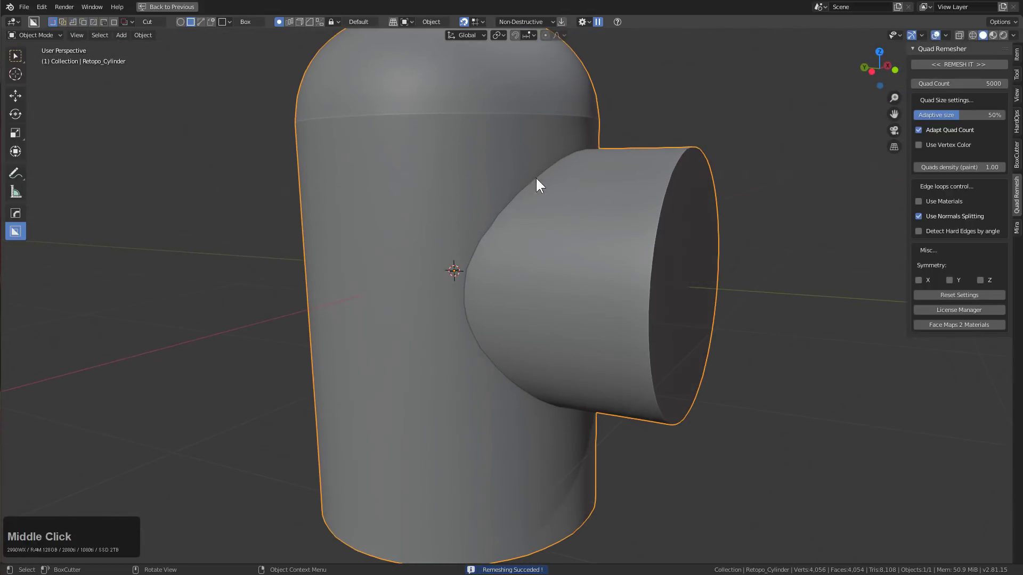
pyautogui.press('Tab')
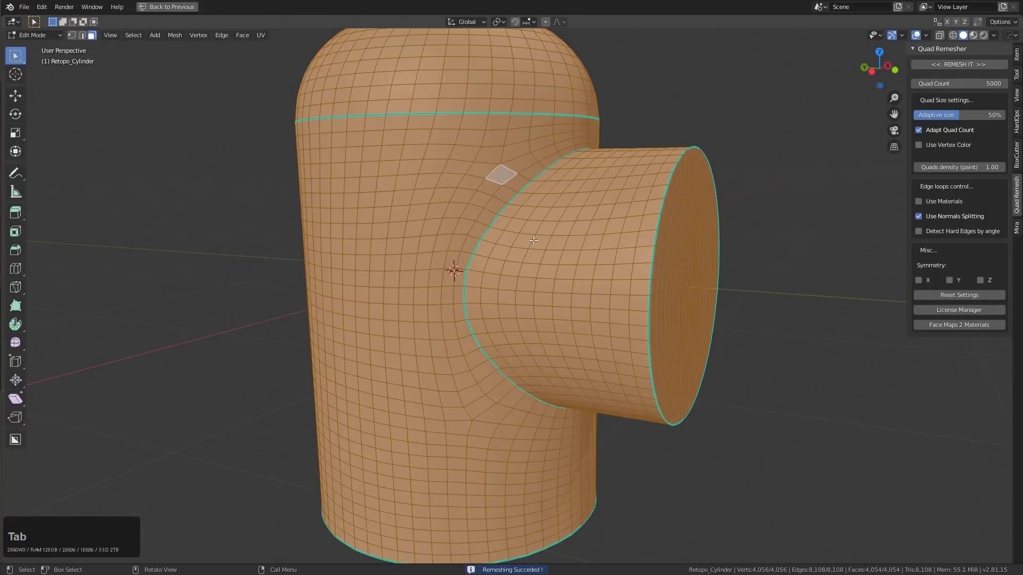
pyautogui.moveTo(533, 240); pyautogui.dragTo(526, 274, button='middle')
pyautogui.moveTo(489, 146)
pyautogui.mouseDown(button='middle')
pyautogui.moveTo(554, 338)
pyautogui.moveTo(601, 298)
pyautogui.mouseUp(button='middle')
# Step: Recheck the quad mesh, then undo back to the original cylinder
pyautogui.press('Tab')
pyautogui.press('Tab')
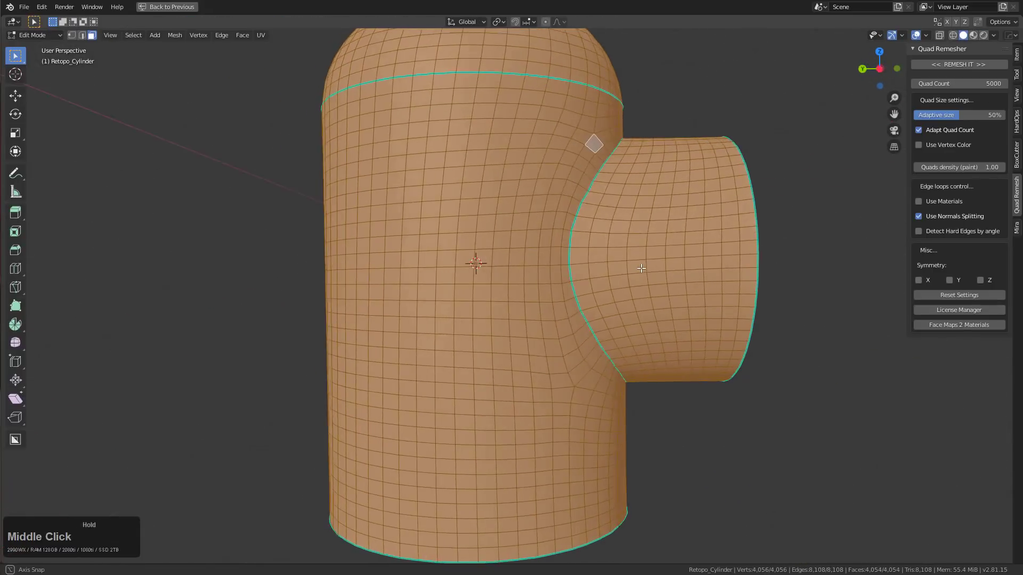
pyautogui.moveTo(641, 268)
pyautogui.mouseDown(button='middle')
pyautogui.moveTo(555, 286)
pyautogui.moveTo(551, 262)
pyautogui.mouseUp(button='middle')
pyautogui.press('Tab')
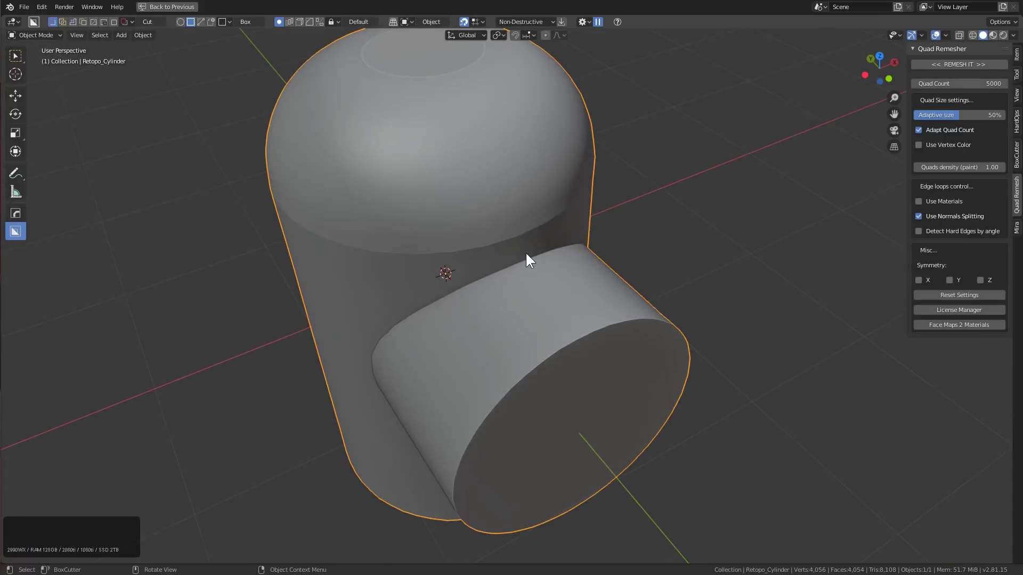
pyautogui.hotkey('ctrl', 'z')
pyautogui.hotkey('ctrl', 'z')
pyautogui.hotkey('ctrl', 'z')
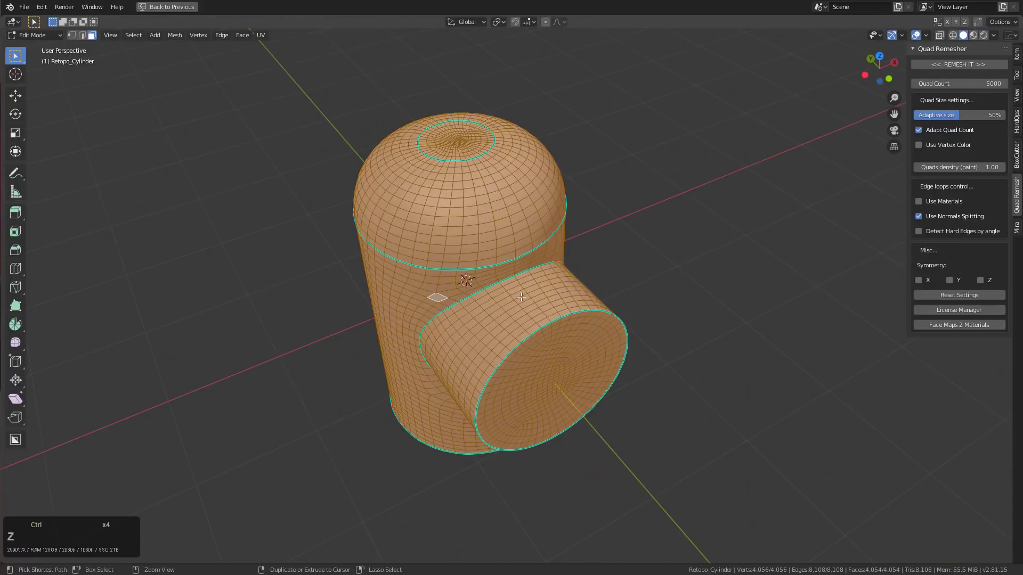
pyautogui.hotkey('ctrl', 'z')
pyautogui.moveTo(521, 298); pyautogui.dragTo(524, 240, button='middle')
pyautogui.scroll(2, 525, 221)
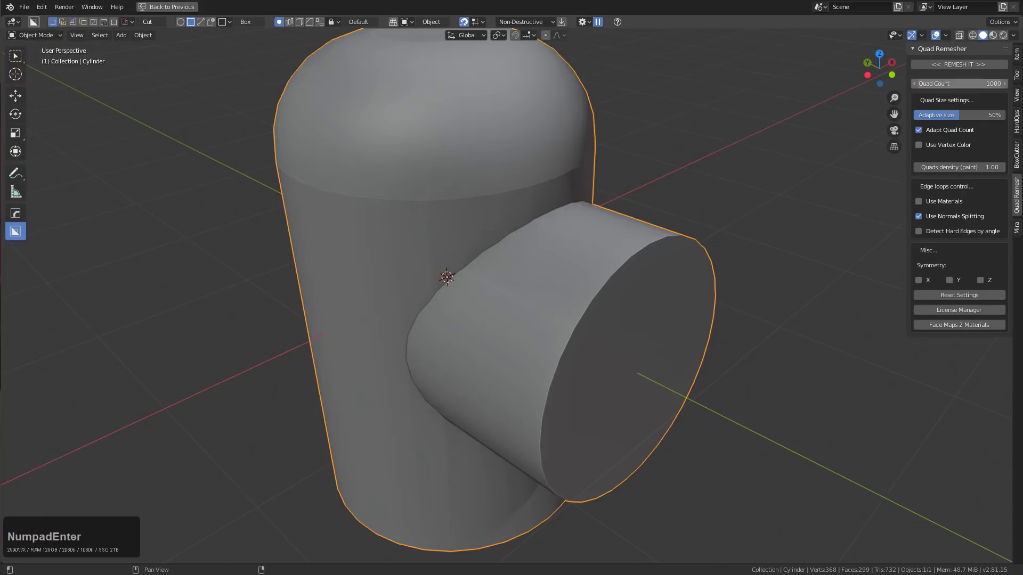
# Step: Quad-remesh the cylinder at 1000 quads, inspect the wireframe, then undo it
pyautogui.moveTo(454, 263); pyautogui.dragTo(536, 292, button='middle')
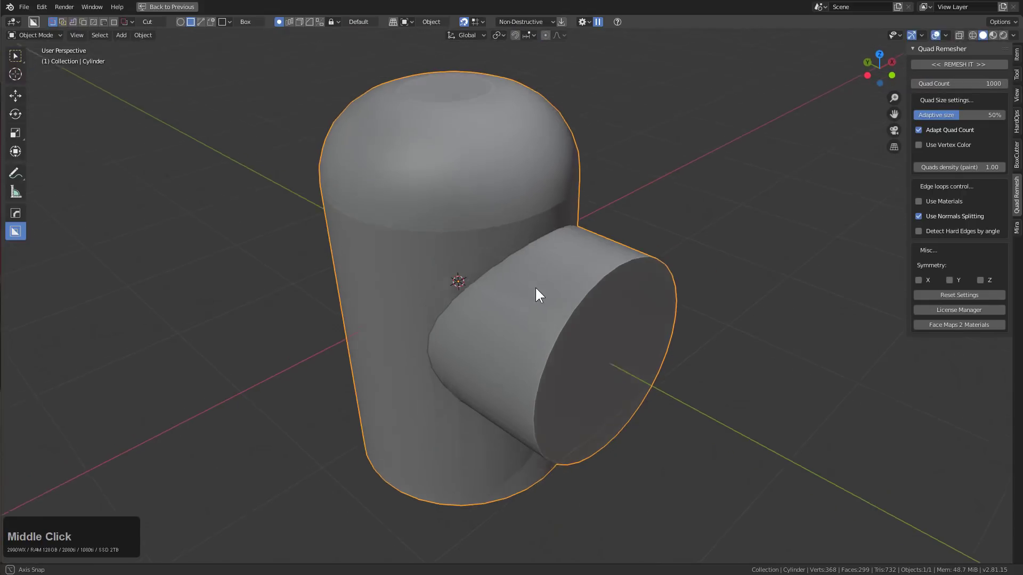
pyautogui.click(963, 65)
pyautogui.moveTo(567, 267); pyautogui.dragTo(566, 274, button='middle')
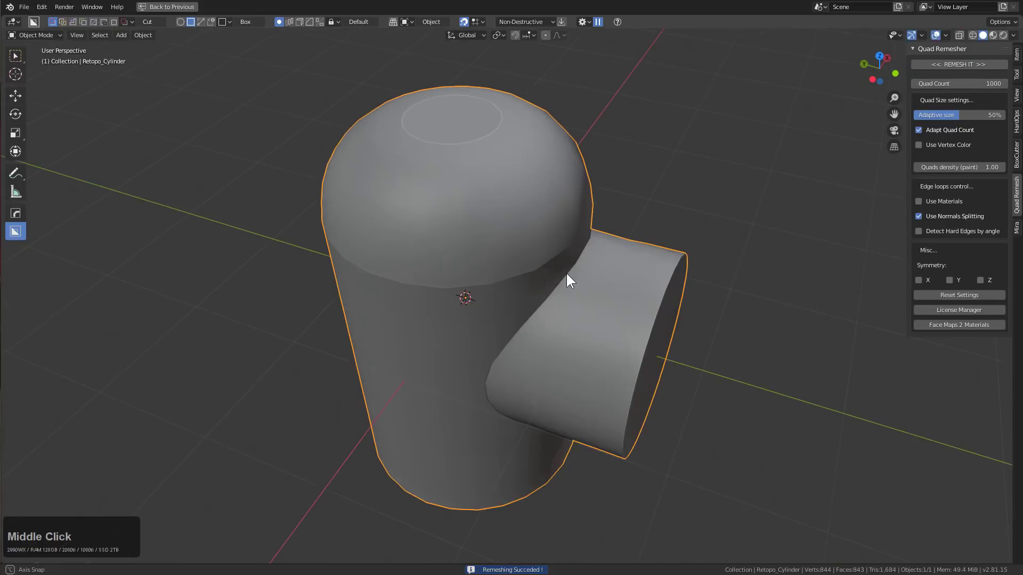
pyautogui.moveTo(676, 186); pyautogui.dragTo(525, 243, button='middle')
pyautogui.hotkey('alt', 'v')
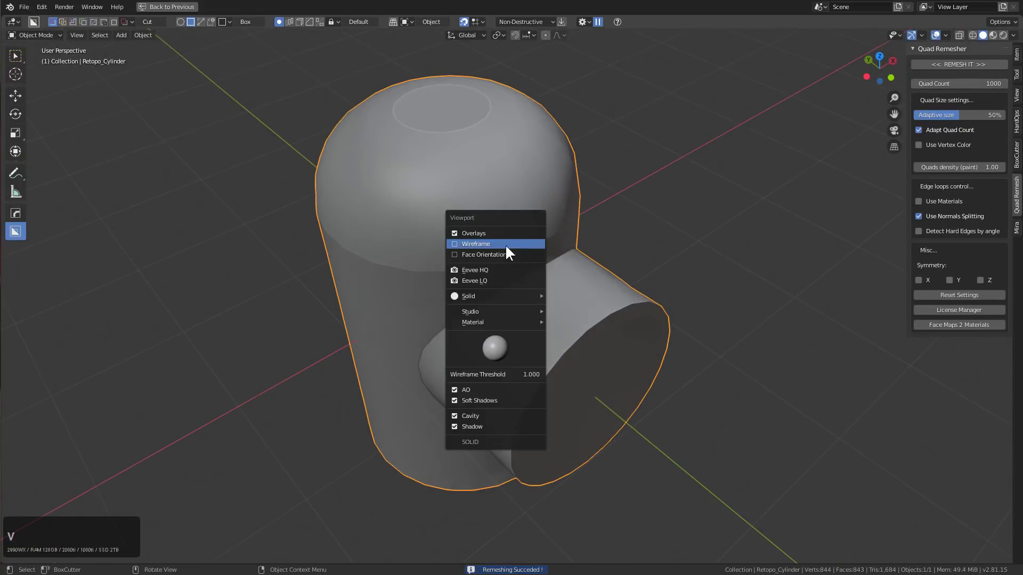
pyautogui.click(506, 244)
pyautogui.moveTo(555, 273); pyautogui.dragTo(417, 191, button='middle')
pyautogui.moveTo(461, 253); pyautogui.dragTo(529, 258, button='middle')
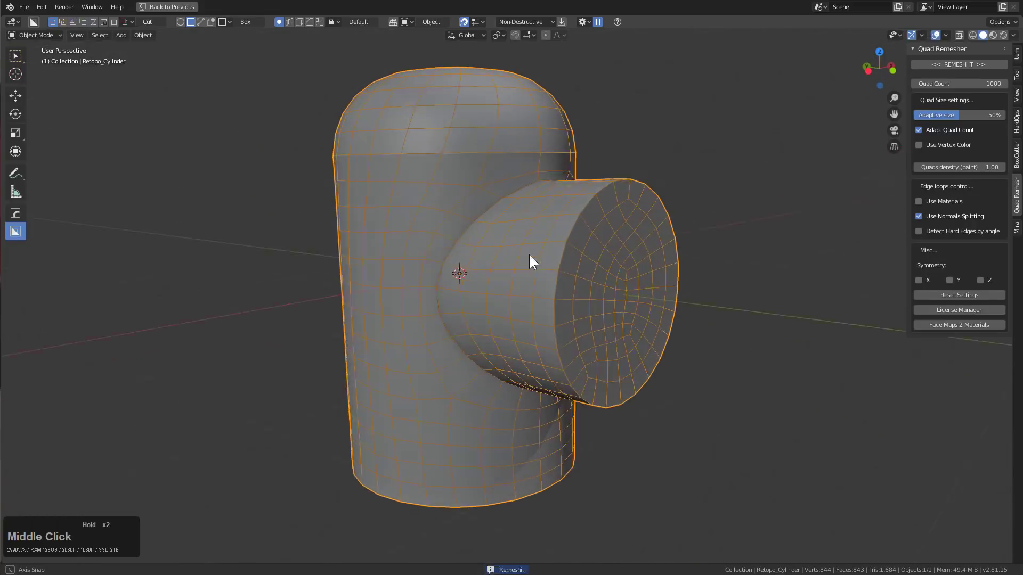
pyautogui.moveTo(502, 194)
pyautogui.mouseDown(button='middle')
pyautogui.moveTo(520, 156)
pyautogui.moveTo(495, 209)
pyautogui.mouseUp(button='middle')
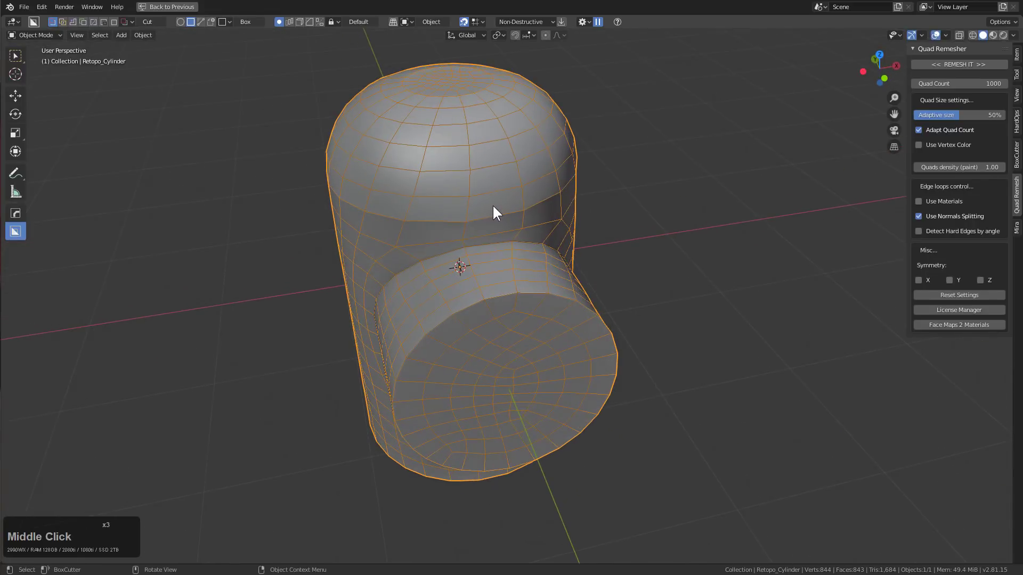
pyautogui.hotkey('ctrl', 'z')
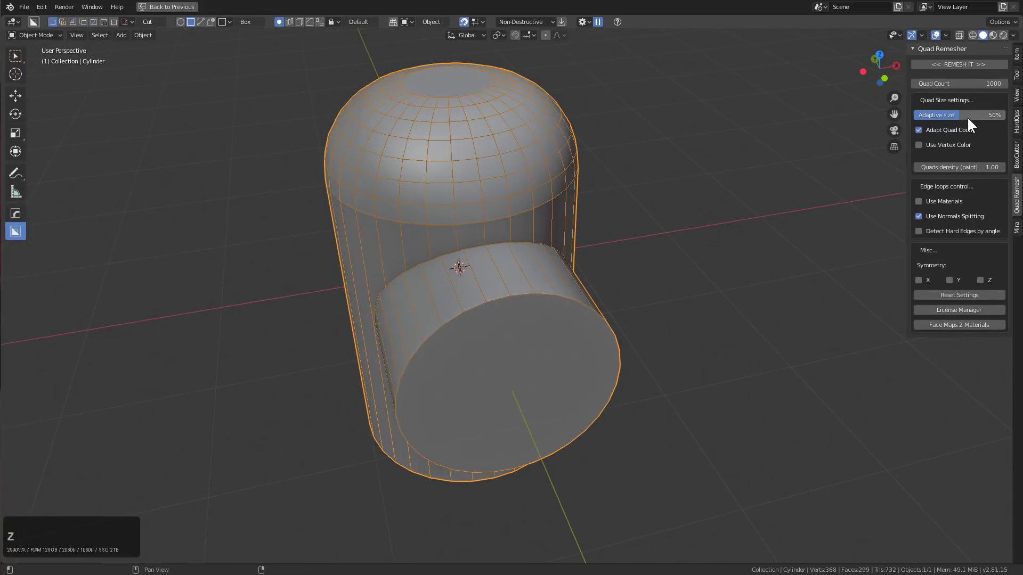
# Step: Rerun the remesh at 3000 quads and 72% adaptive size, inspect it, then undo
pyautogui.click(956, 62)
pyautogui.moveTo(400, 225)
pyautogui.mouseDown(button='middle')
pyautogui.moveTo(445, 237)
pyautogui.moveTo(467, 212)
pyautogui.moveTo(455, 226)
pyautogui.mouseUp(button='middle')
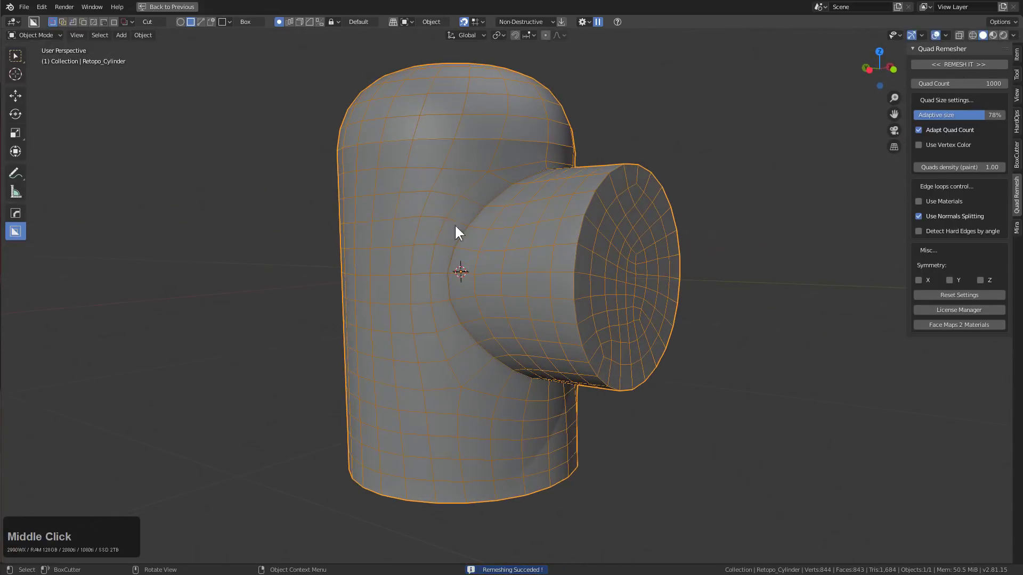
pyautogui.moveTo(575, 208)
pyautogui.mouseDown(button='middle')
pyautogui.moveTo(513, 219)
pyautogui.moveTo(507, 204)
pyautogui.moveTo(418, 186)
pyautogui.moveTo(553, 199)
pyautogui.moveTo(536, 192)
pyautogui.mouseUp(button='middle')
pyautogui.press('v')
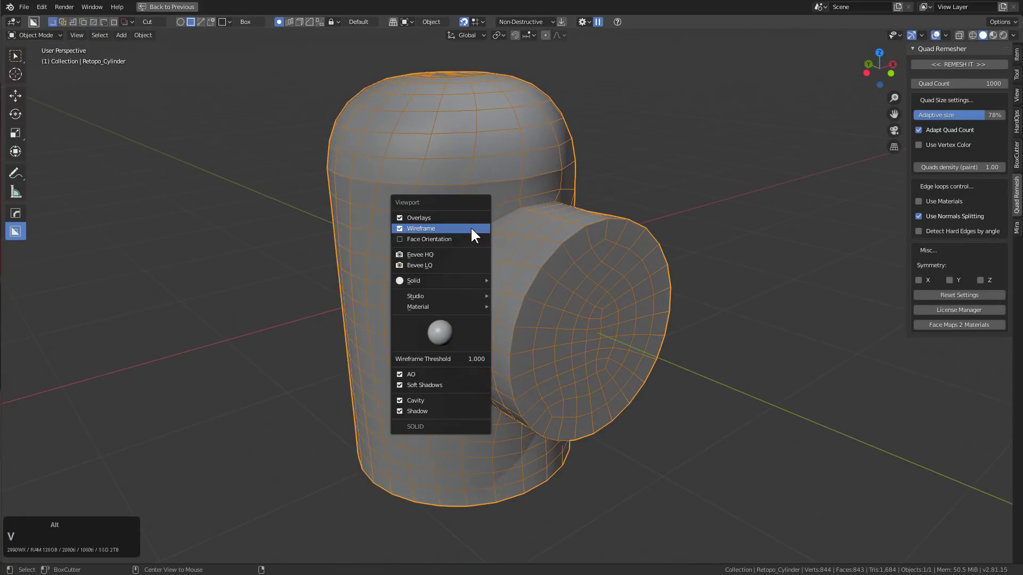
pyautogui.click(457, 231)
pyautogui.moveTo(457, 231)
pyautogui.mouseDown(button='middle')
pyautogui.moveTo(545, 241)
pyautogui.moveTo(561, 212)
pyautogui.moveTo(416, 244)
pyautogui.moveTo(512, 251)
pyautogui.moveTo(529, 300)
pyautogui.mouseUp(button='middle')
pyautogui.press('KP_Decimal')
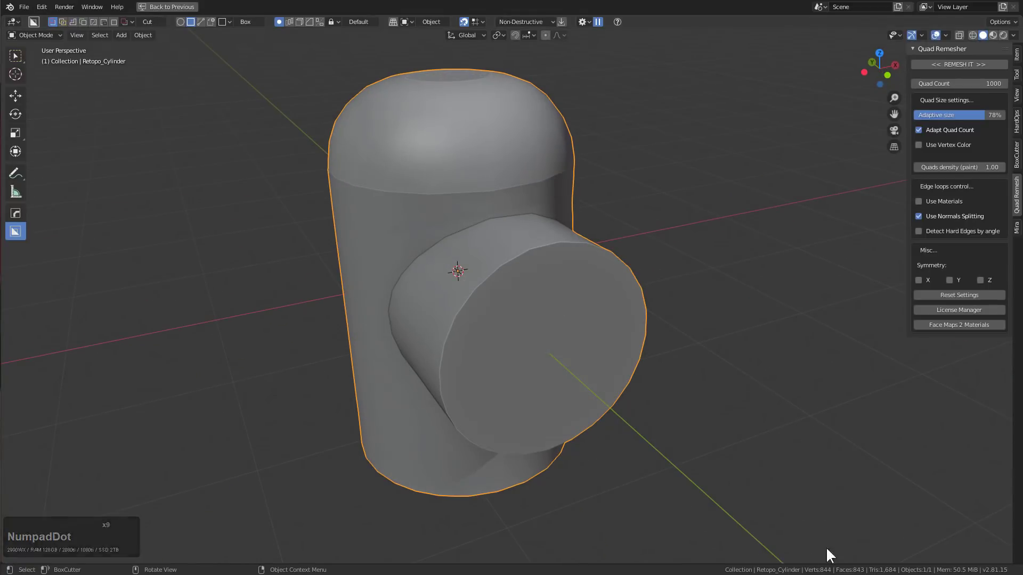
pyautogui.moveTo(579, 381); pyautogui.dragTo(581, 388, button='middle')
pyautogui.hotkey('ctrl', 'z')
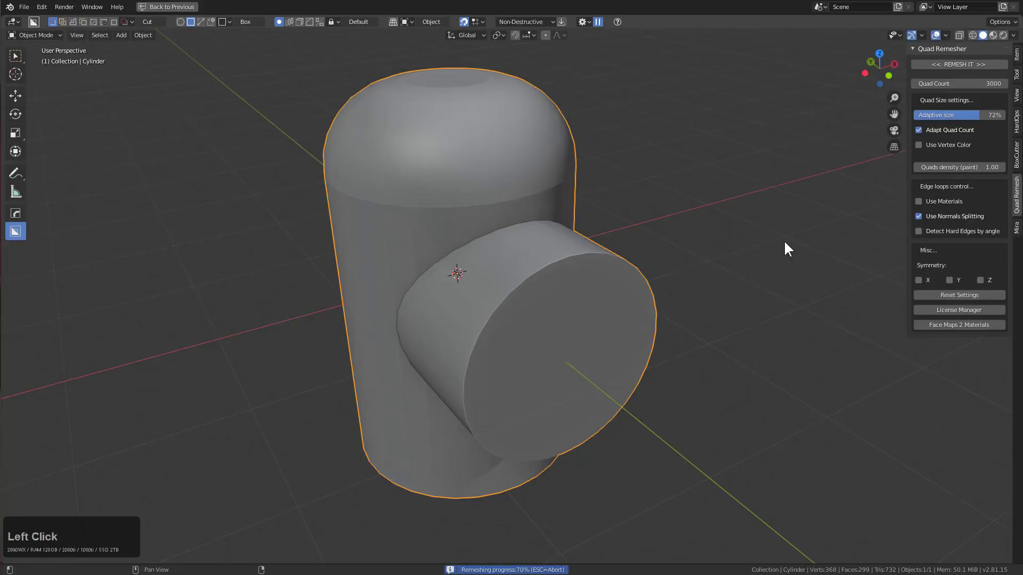
# Step: Inspect the 3000-quad remesh with the wireframe overlay shown, then hidden
pyautogui.moveTo(784, 243)
pyautogui.mouseDown(button='middle')
pyautogui.moveTo(560, 281)
pyautogui.moveTo(711, 251)
pyautogui.moveTo(699, 270)
pyautogui.moveTo(628, 288)
pyautogui.moveTo(537, 276)
pyautogui.moveTo(596, 311)
pyautogui.mouseUp(button='middle')
pyautogui.hotkey('alt', 'v')
pyautogui.click(561, 283)
pyautogui.hotkey('alt', 'v')
pyautogui.click(675, 268)
pyautogui.scroll(2, 596, 312)
# Step: Apply Hard Ops Sharpen and adjust the bevel to six segments
pyautogui.press('q')
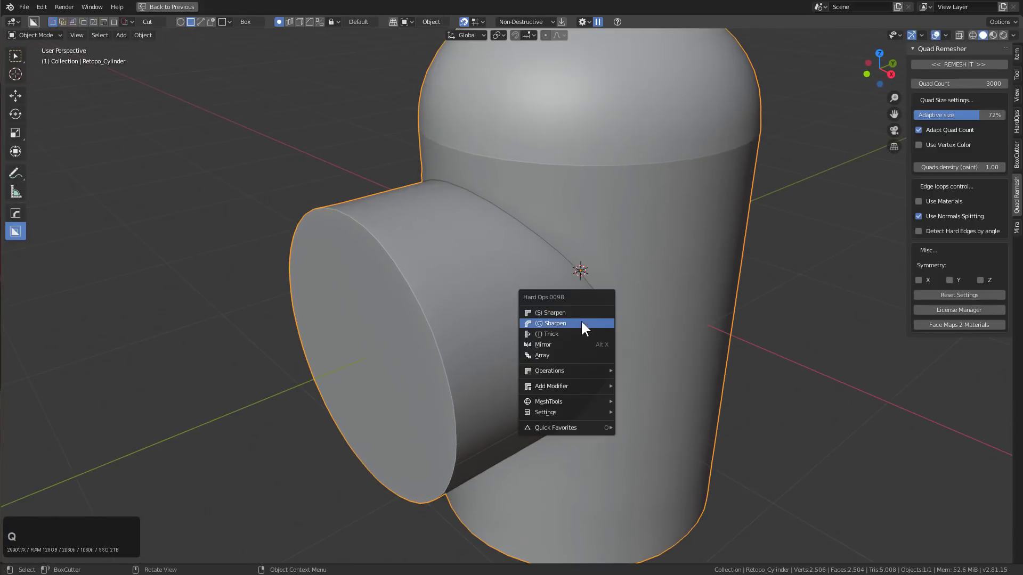
pyautogui.click(580, 320)
pyautogui.press('q')
pyautogui.click(596, 327)
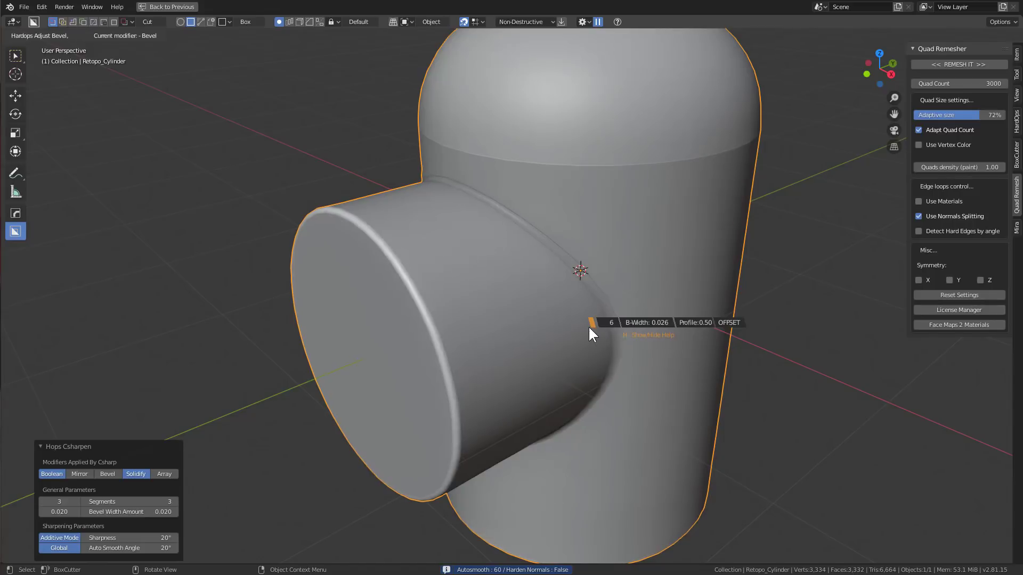
pyautogui.click(594, 328)
pyautogui.moveTo(581, 326)
pyautogui.mouseDown(button='middle')
pyautogui.moveTo(693, 327)
pyautogui.moveTo(630, 332)
pyautogui.mouseUp(button='middle')
# Step: Delete the old object and add a 32-vertex cylinder at the origin, framed in view
pyautogui.press('x')
pyautogui.click(624, 321)
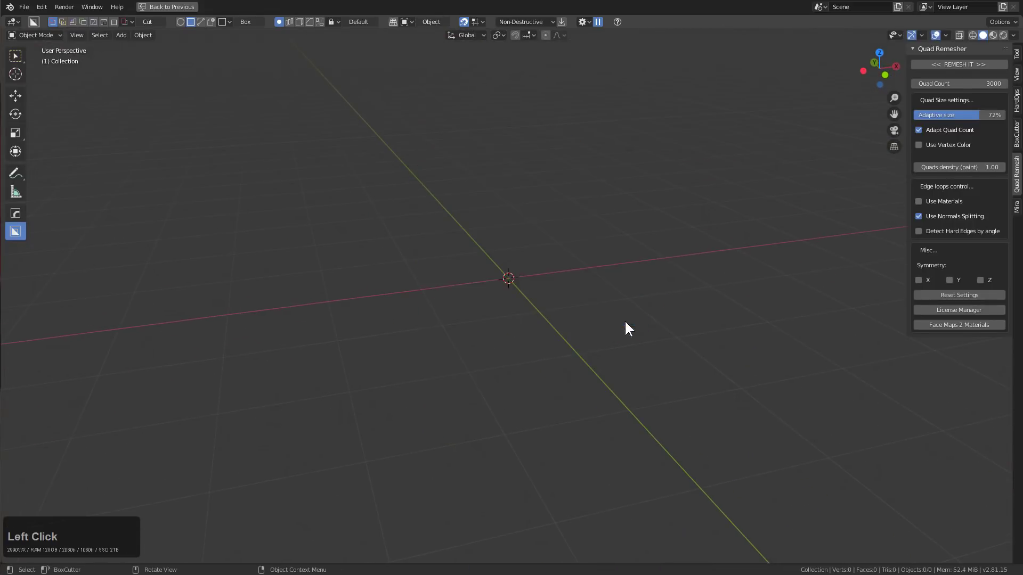
pyautogui.hotkey('shift', 'c')
pyautogui.hotkey('shift', 'a')
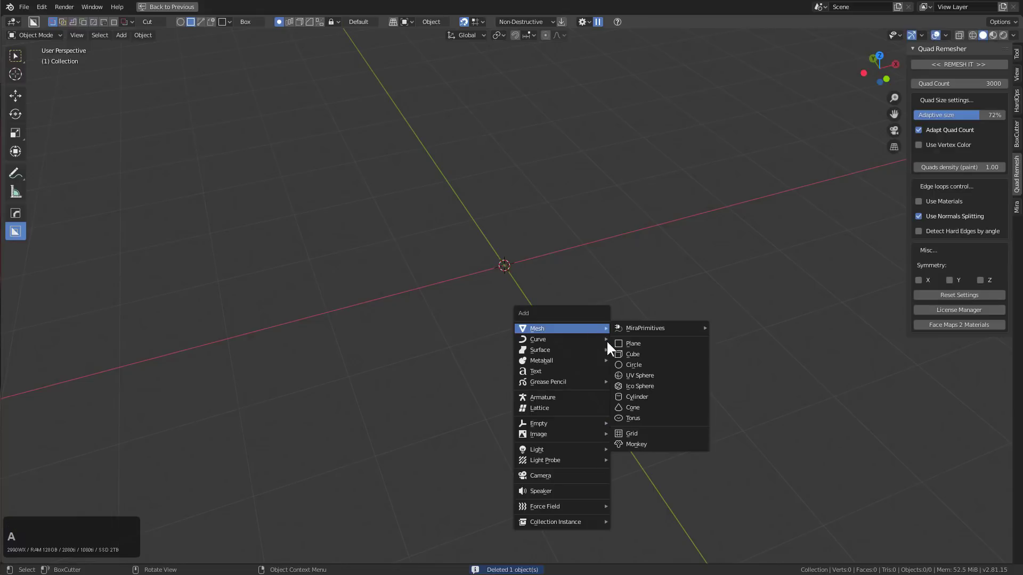
pyautogui.click(631, 397)
pyautogui.press('KP_Decimal')
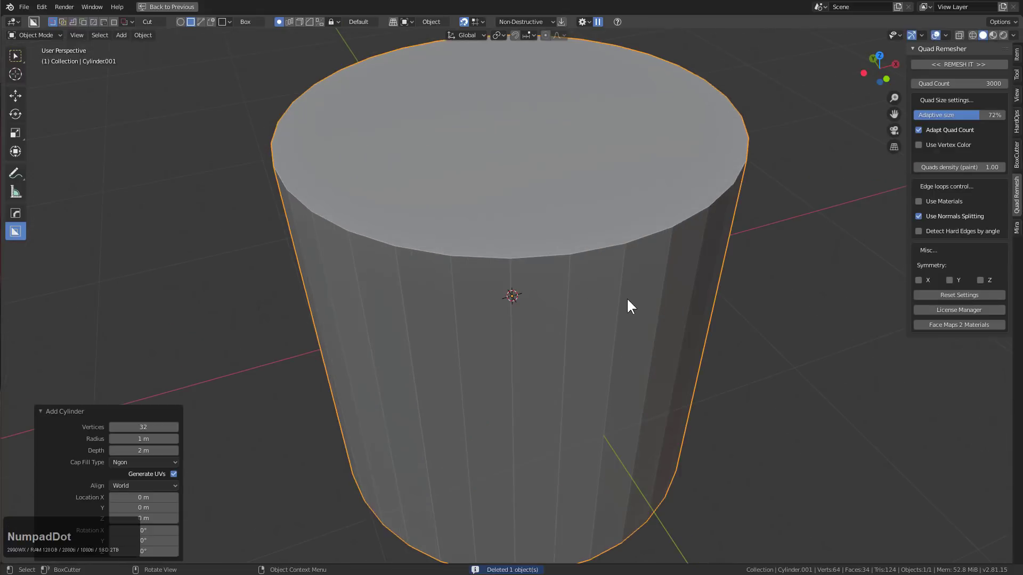
pyautogui.scroll(-2, 607, 296)
pyautogui.moveTo(601, 296)
pyautogui.mouseDown(button='middle')
pyautogui.moveTo(622, 311)
pyautogui.moveTo(637, 298)
pyautogui.mouseUp(button='middle')
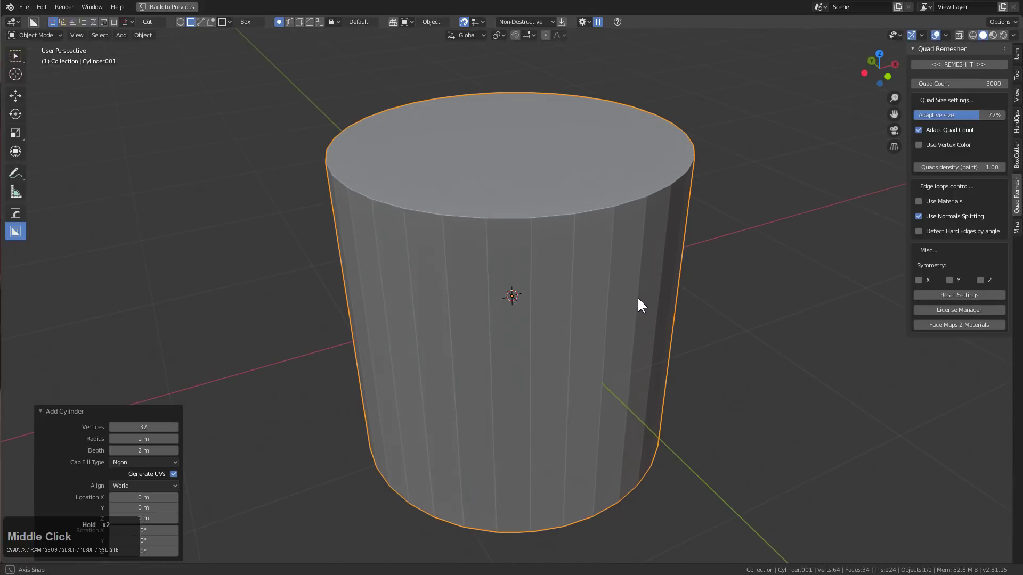
pyautogui.scroll(-1, 638, 293)
# Step: Sharpen the new cylinder's edges at 20° with Hard Ops Sharpen
pyautogui.press('q')
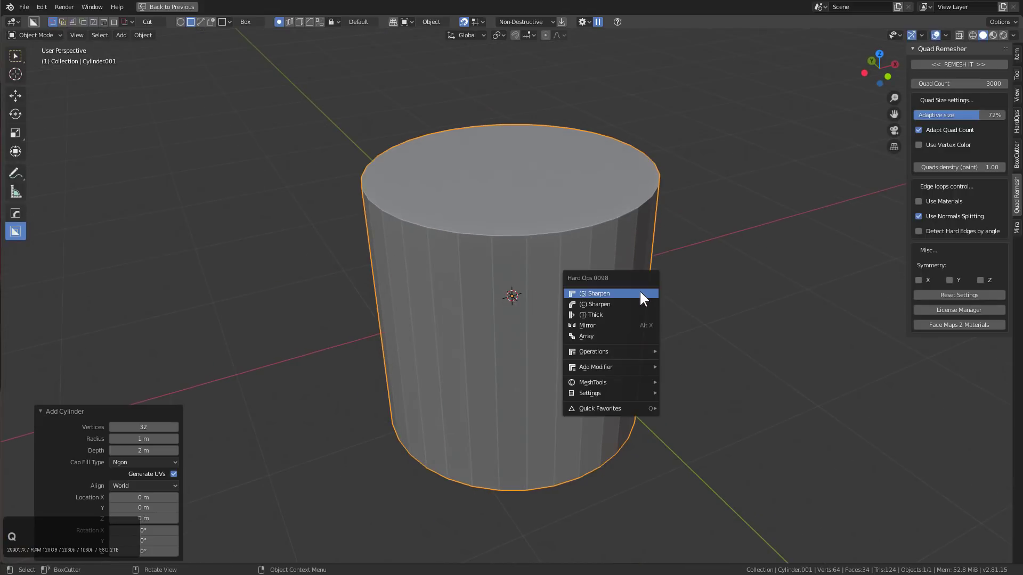
pyautogui.click(639, 293)
pyautogui.moveTo(598, 285); pyautogui.dragTo(591, 290, button='middle')
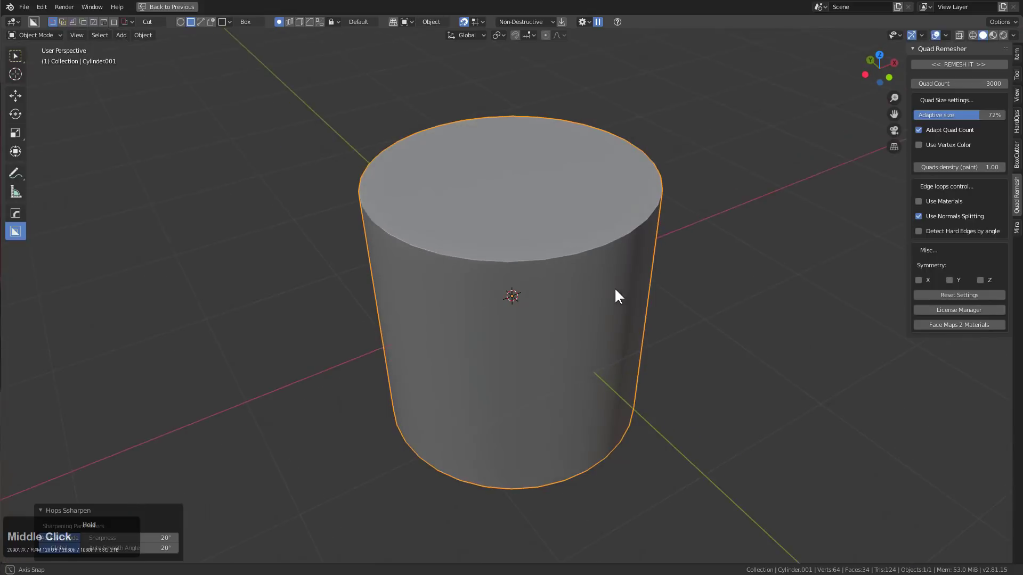
# Step: Duplicate the cylinder mesh in Edit Mode, shrink the copy, and offset it along Y
pyautogui.press('Tab')
pyautogui.hotkey('shift', 'd')
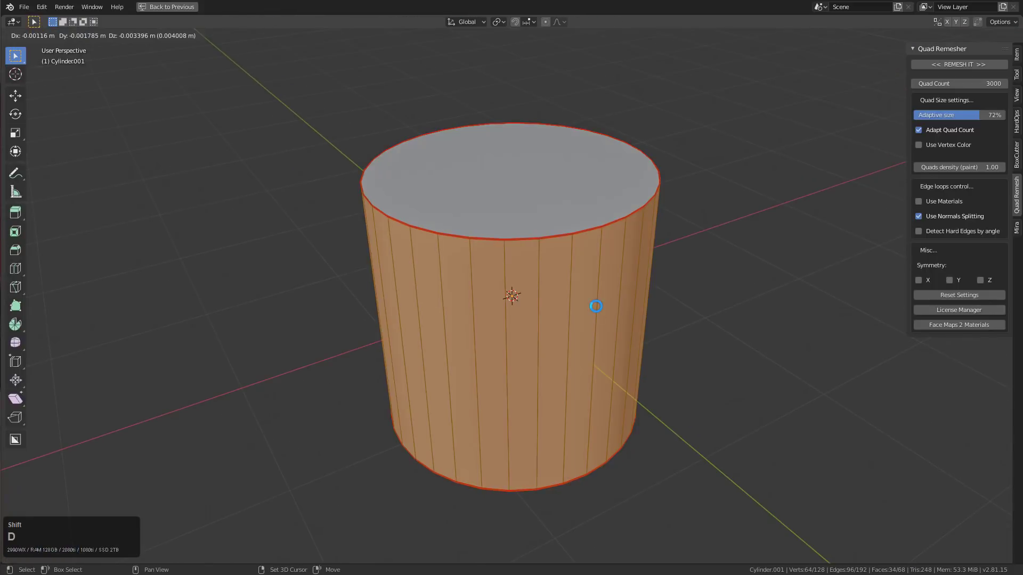
pyautogui.press('z')
pyautogui.click(660, 297)
pyautogui.press('s')
pyautogui.click(618, 272)
pyautogui.press('g')
pyautogui.press('y')
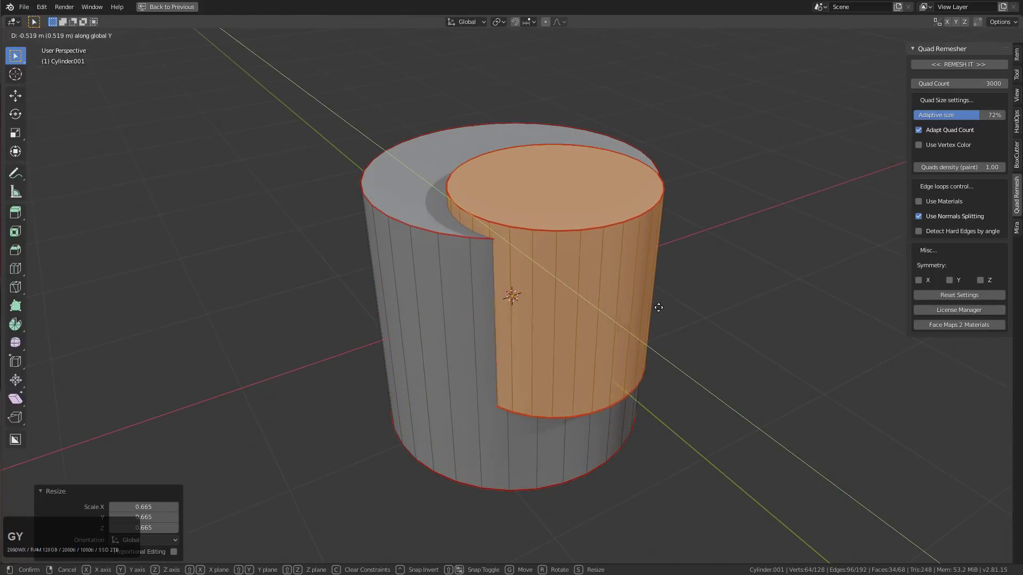
pyautogui.click(675, 313)
# Step: Narrow the duplicate further and shift it along Y before separating it
pyautogui.press('s')
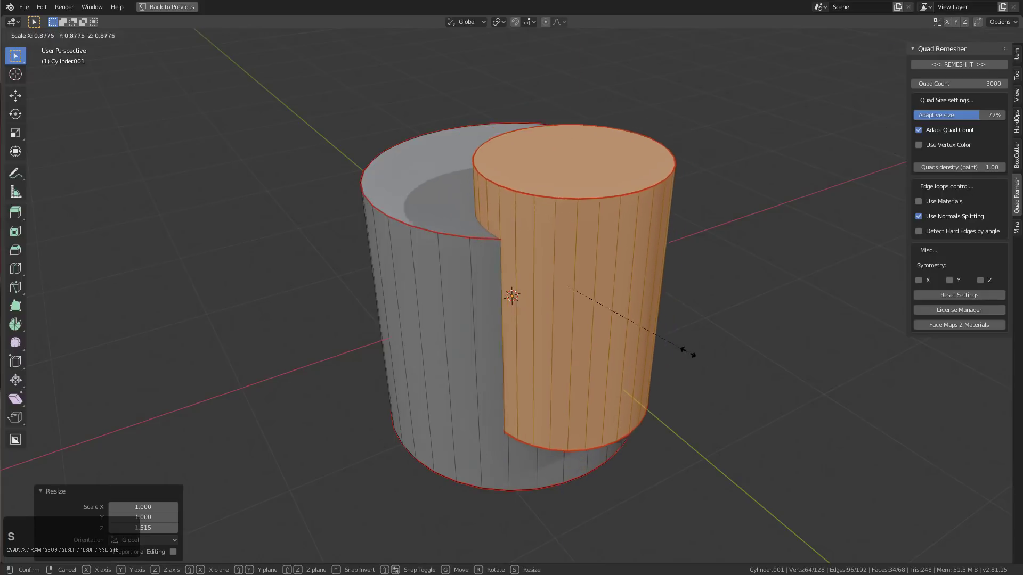
pyautogui.click(681, 350)
pyautogui.press('s')
pyautogui.press('z')
pyautogui.press('g')
pyautogui.press('y')
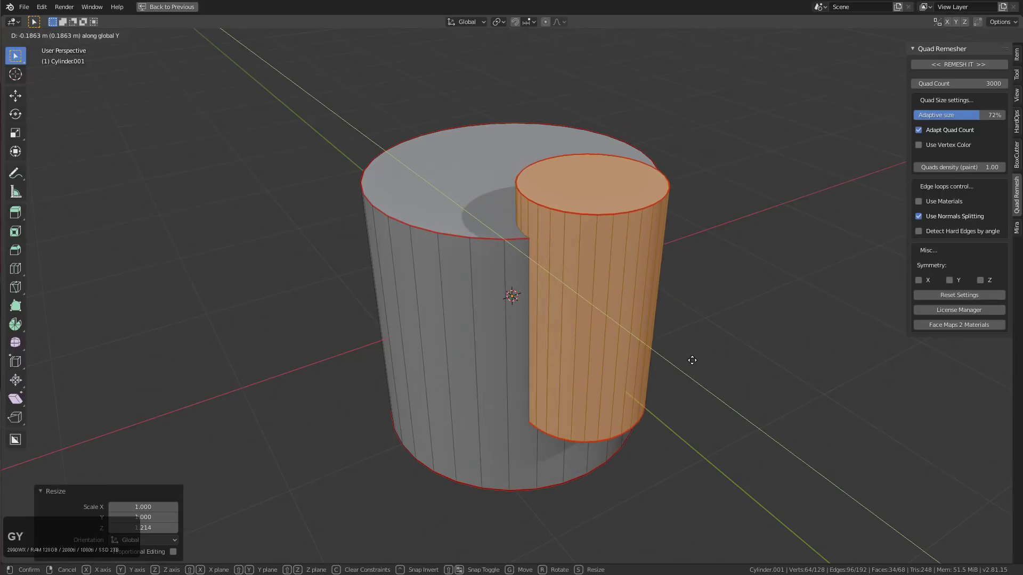
pyautogui.click(687, 364)
pyautogui.moveTo(685, 366); pyautogui.dragTo(676, 292, button='middle')
pyautogui.scroll(3, 676, 291)
pyautogui.scroll(2, 676, 291)
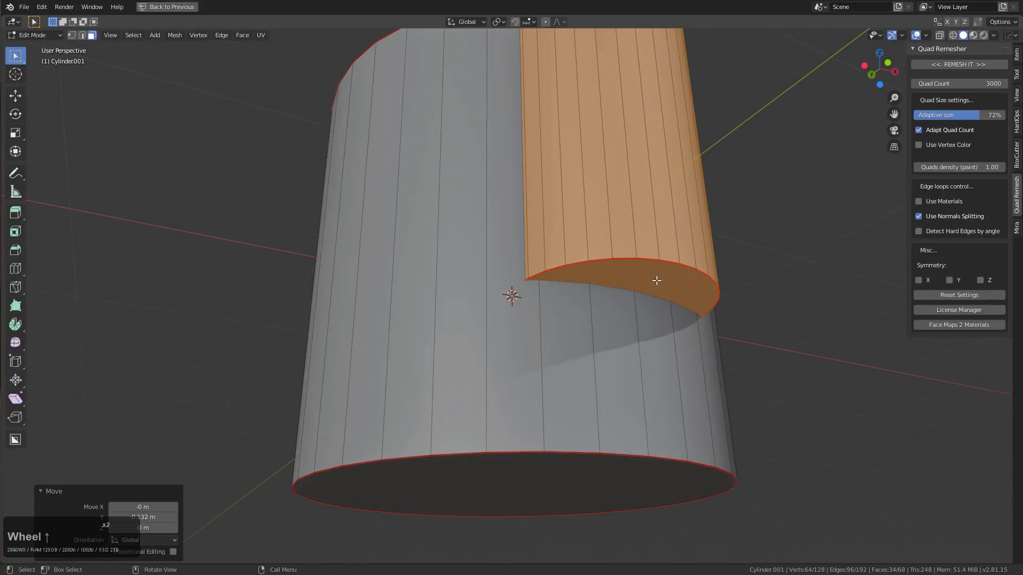
pyautogui.press('p')
# Step: Separate the duplicate as Cylinder.002 and select its bottom face
pyautogui.click(660, 282)
pyautogui.press('Tab')
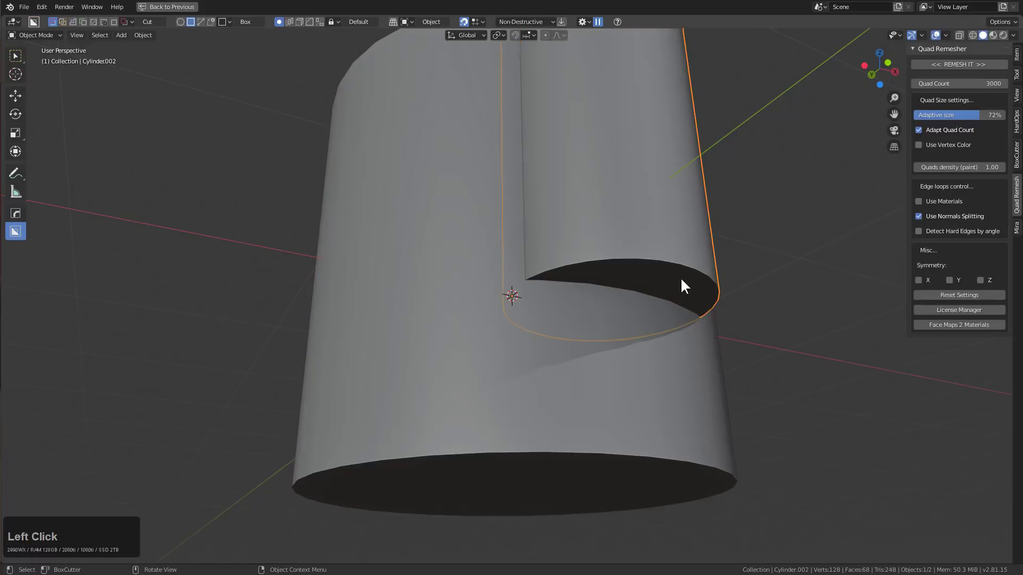
pyautogui.press('Tab')
pyautogui.moveTo(680, 288); pyautogui.dragTo(674, 263, button='middle')
pyautogui.click(680, 203)
# Step: Bevel the bottom face with Hard Ops, set its width, and return to Object Mode
pyautogui.press('q')
pyautogui.moveTo(672, 236)
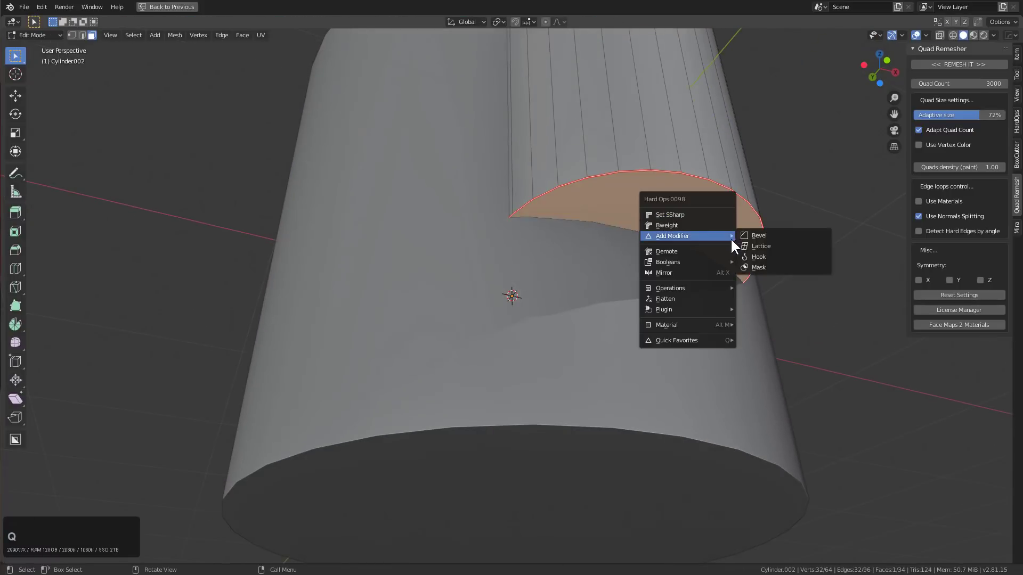
pyautogui.click(779, 229)
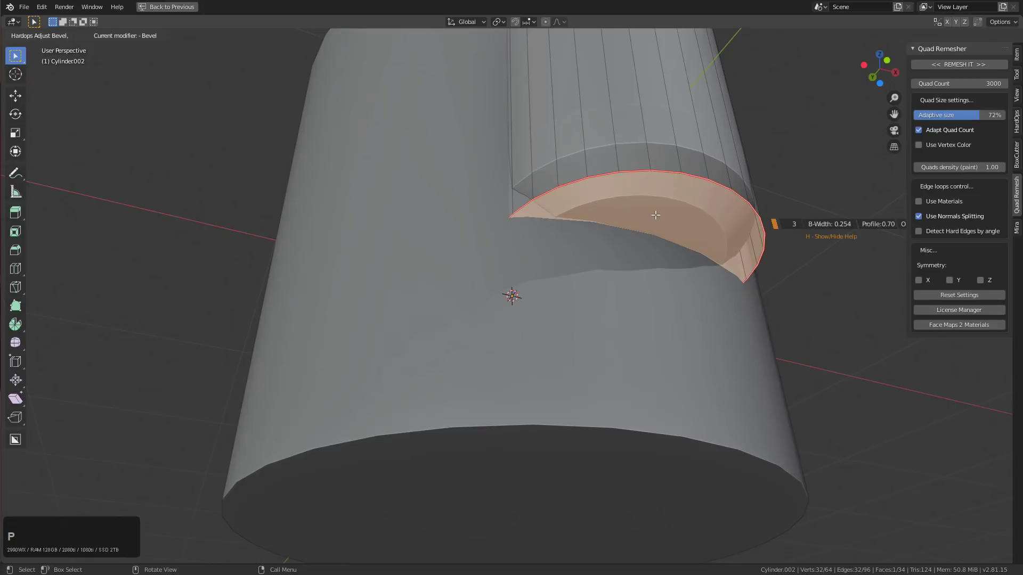
pyautogui.click(582, 222)
pyautogui.press('Tab')
pyautogui.moveTo(582, 222)
pyautogui.mouseDown(button='middle')
pyautogui.moveTo(604, 206)
pyautogui.moveTo(633, 291)
pyautogui.moveTo(507, 217)
pyautogui.mouseUp(button='middle')
pyautogui.moveTo(613, 236)
pyautogui.mouseDown(button='middle')
pyautogui.moveTo(635, 277)
pyautogui.moveTo(604, 280)
pyautogui.moveTo(636, 257)
pyautogui.mouseUp(button='middle')
pyautogui.press('q')
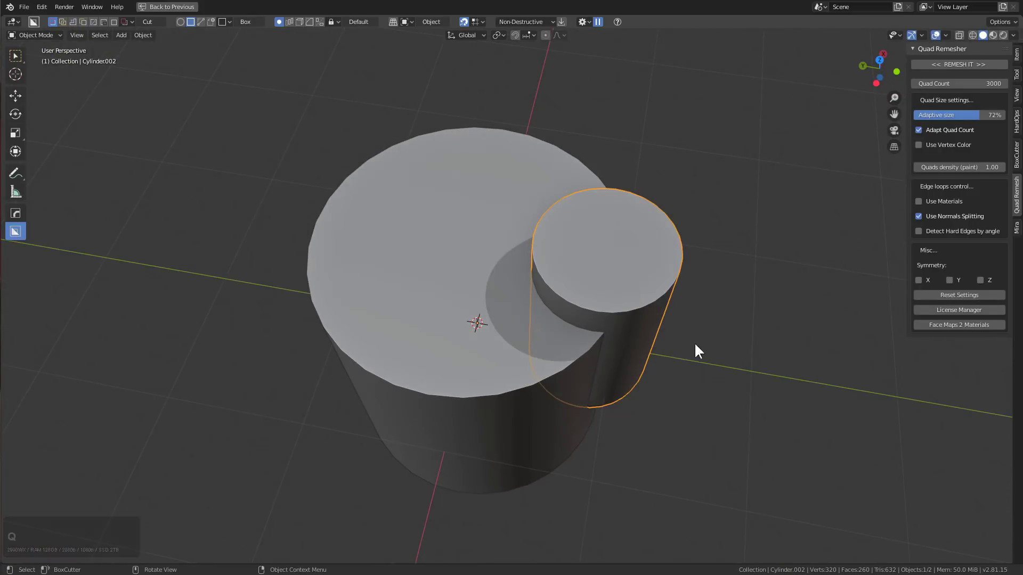
# Step: Add a Hard Ops Circular Array to the small cylinder with a count of 5
pyautogui.press('q')
pyautogui.moveTo(575, 227)
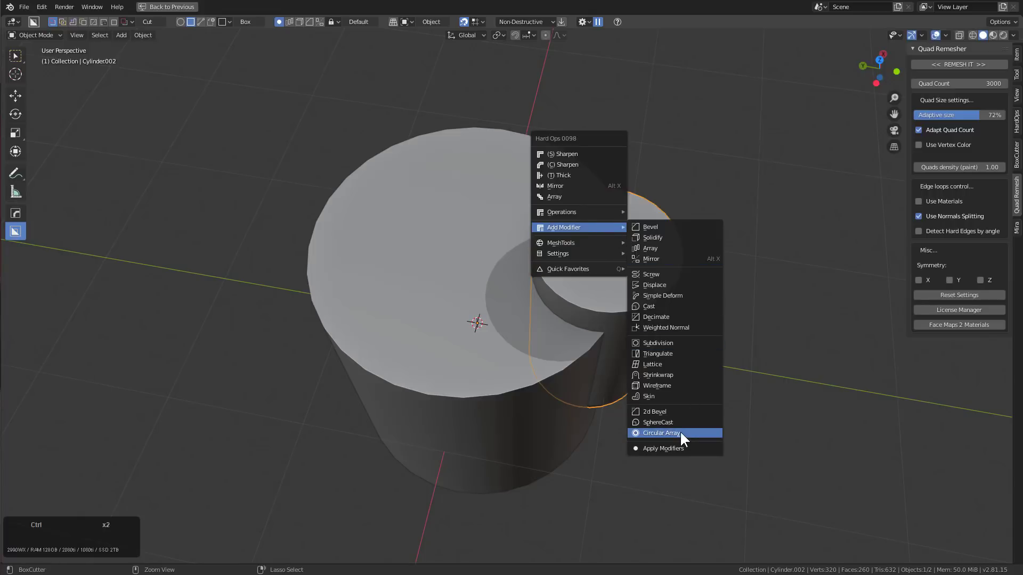
pyautogui.click(681, 431)
pyautogui.moveTo(680, 428); pyautogui.dragTo(652, 286, button='middle')
pyautogui.press('q')
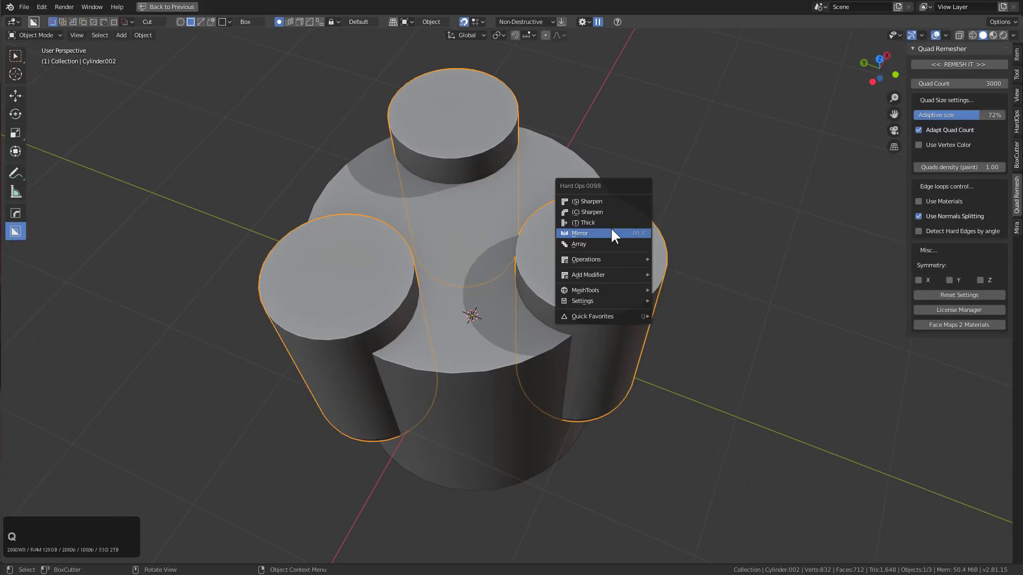
pyautogui.click(603, 242)
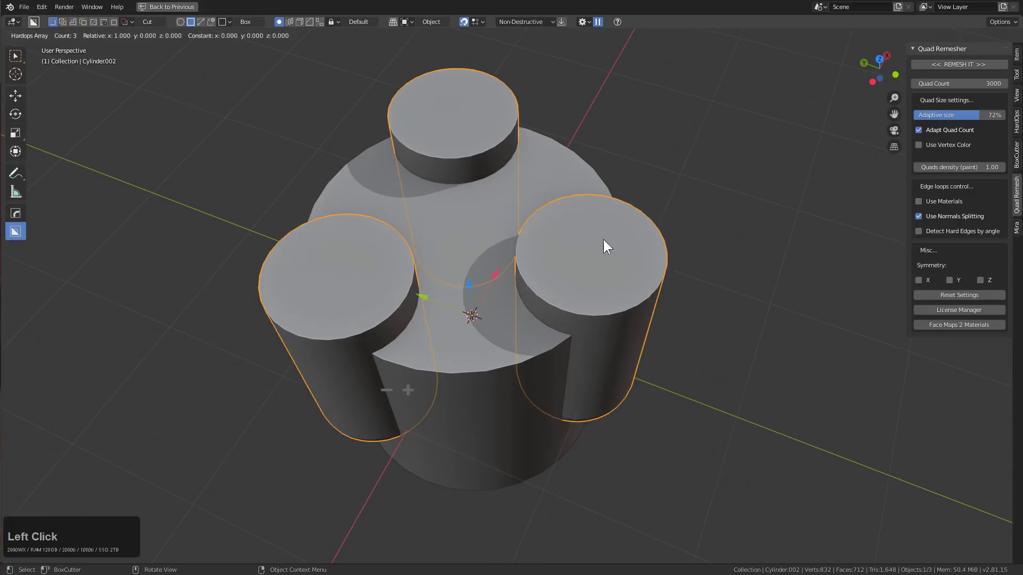
pyautogui.click(406, 388)
pyautogui.middleClick(559, 317)
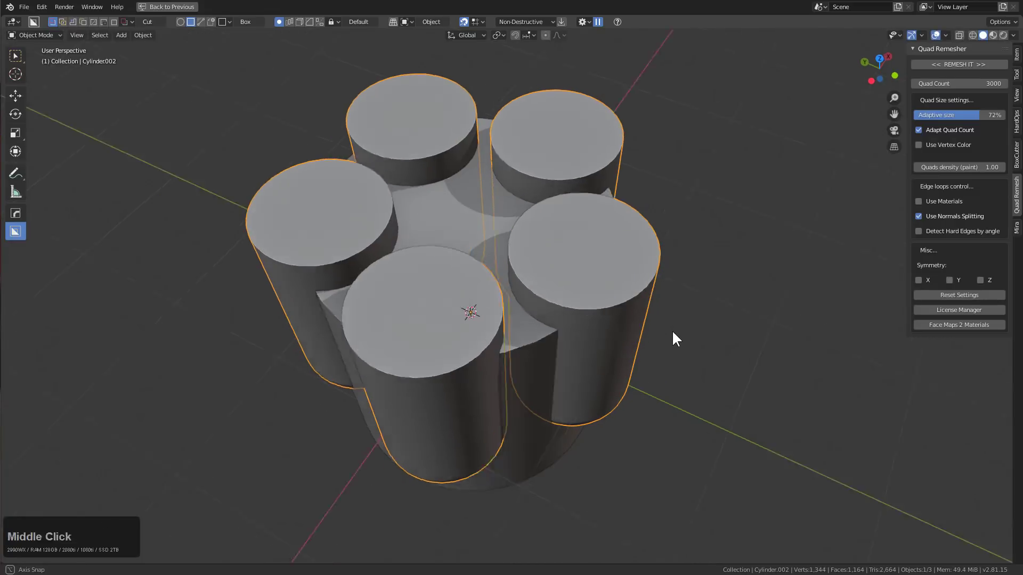
# Step: Thin the small cylinder in Edit Mode, keeping its height, and nudge the array slightly
pyautogui.press('Tab')
pyautogui.press('a')
pyautogui.press('s')
pyautogui.press('z')
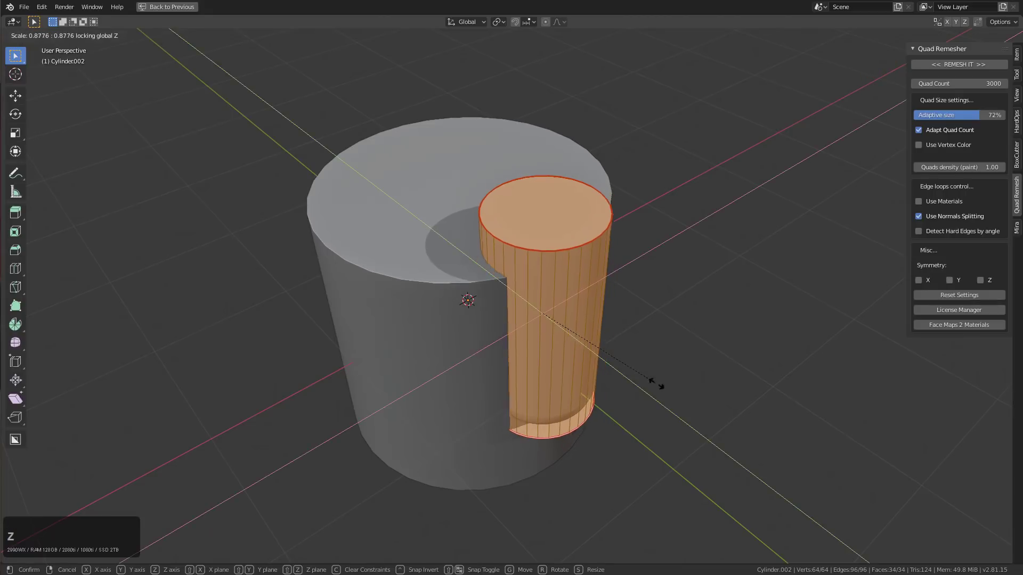
pyautogui.click(631, 365)
pyautogui.press('Tab')
pyautogui.moveTo(632, 366)
pyautogui.mouseDown(button='middle')
pyautogui.moveTo(595, 326)
pyautogui.moveTo(626, 344)
pyautogui.moveTo(583, 332)
pyautogui.moveTo(600, 338)
pyautogui.moveTo(602, 359)
pyautogui.mouseUp(button='middle')
pyautogui.press('g')
pyautogui.click(604, 336)
pyautogui.click(600, 337)
pyautogui.scroll(-2, 597, 355)
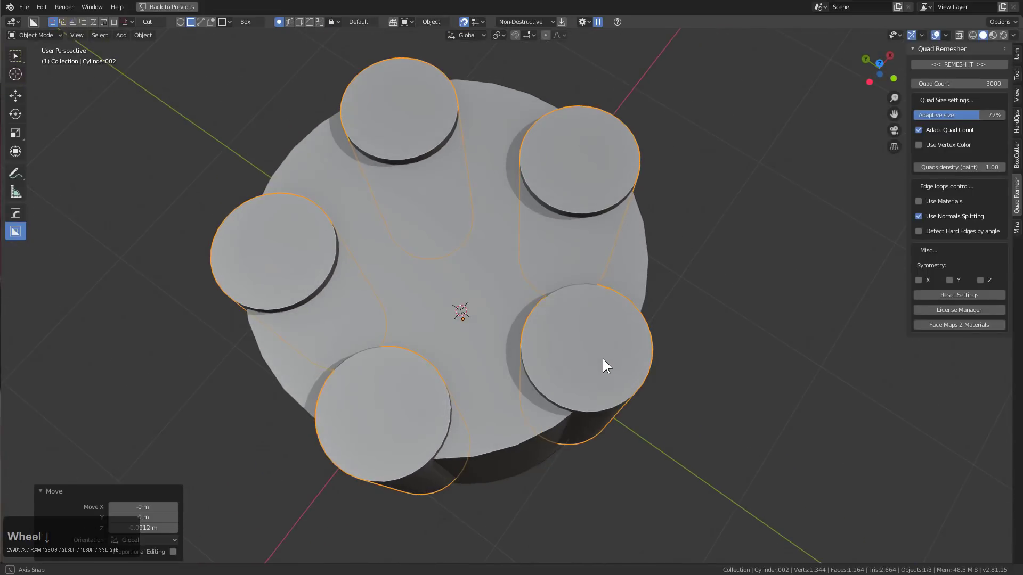
# Step: Enlarge the arrayed cylinders and reposition them vertically along Z
pyautogui.press('s')
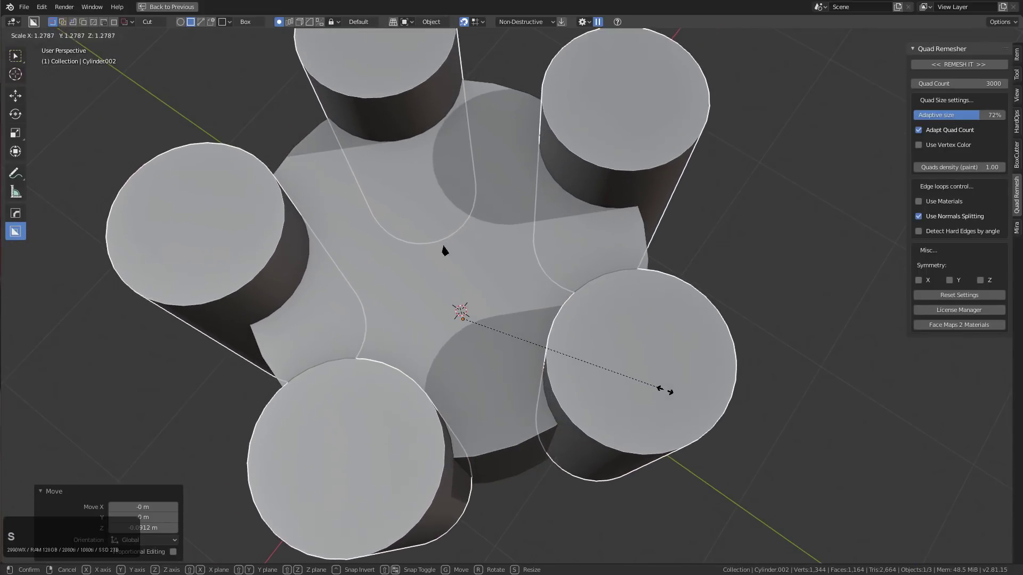
pyautogui.click(645, 373)
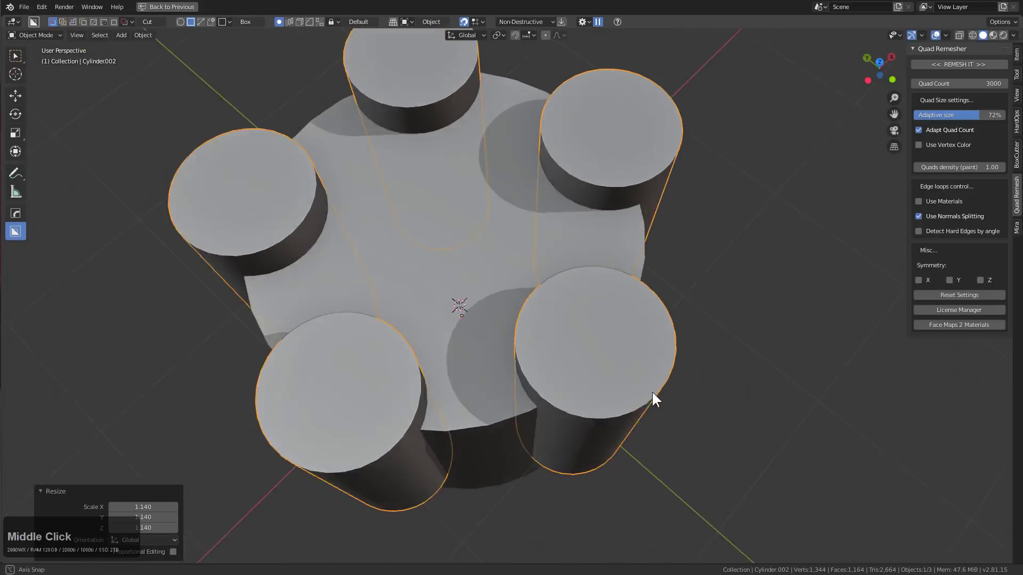
pyautogui.moveTo(645, 372); pyautogui.dragTo(661, 387, button='middle')
pyautogui.press('s')
pyautogui.press('g')
pyautogui.press('z')
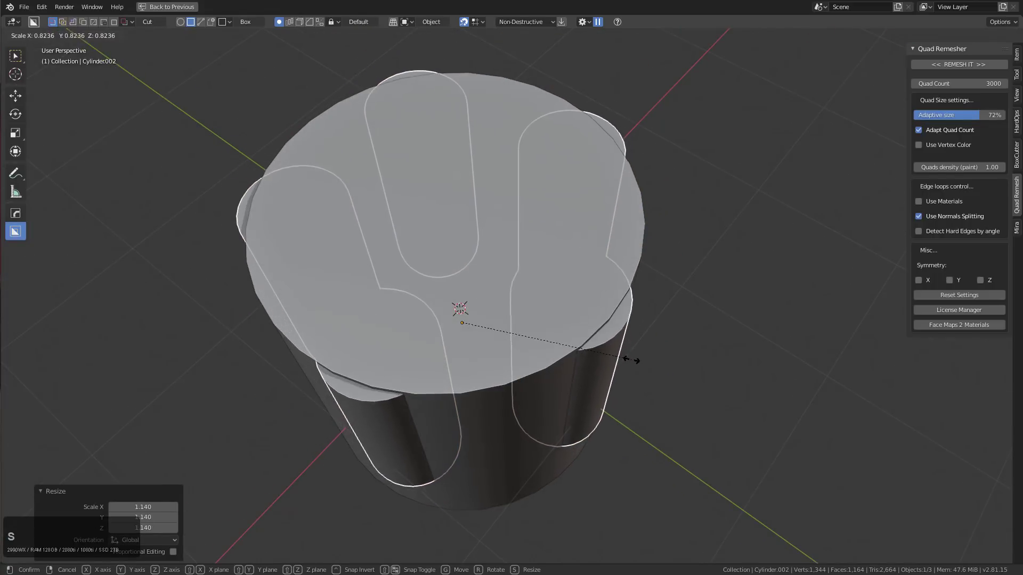
pyautogui.click(626, 354)
pyautogui.press('g')
pyautogui.press('z')
pyautogui.click(627, 348)
# Step: Enlarge the cylinders slightly, sink them into the drum, and add the drum to the selection
pyautogui.press('s')
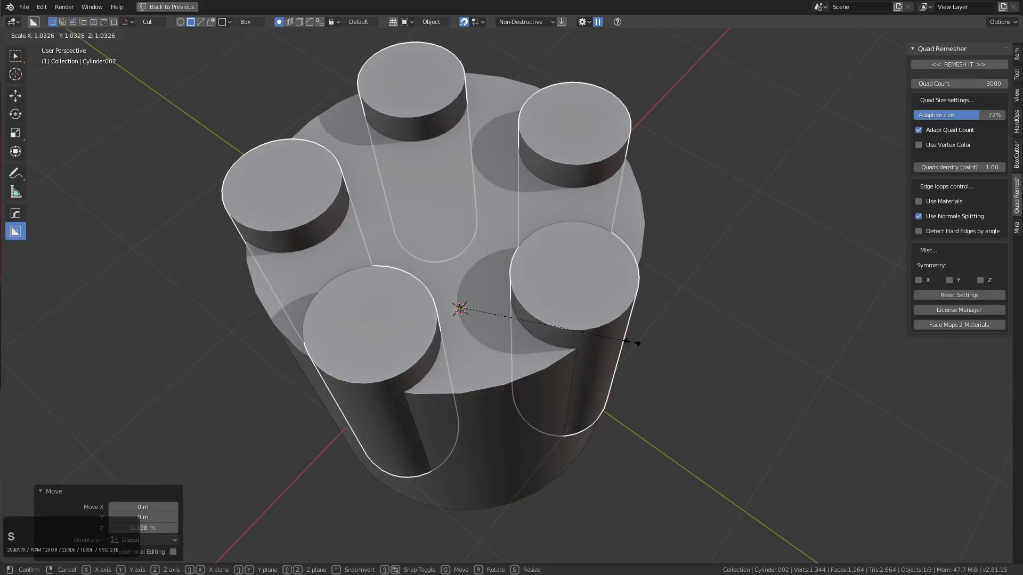
pyautogui.click(552, 366)
pyautogui.moveTo(552, 365)
pyautogui.mouseDown(button='middle')
pyautogui.moveTo(550, 333)
pyautogui.moveTo(515, 305)
pyautogui.mouseUp(button='middle')
pyautogui.press('g')
pyautogui.press('z')
pyautogui.click(552, 321)
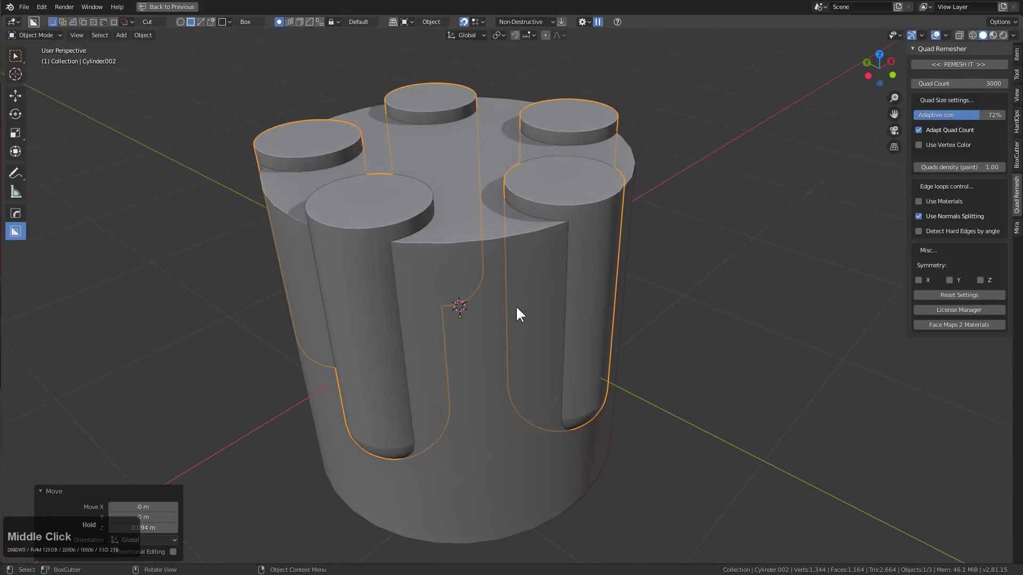
pyautogui.keyDown('shift'); pyautogui.click(517, 302); pyautogui.keyUp('shift')
pyautogui.press('q')
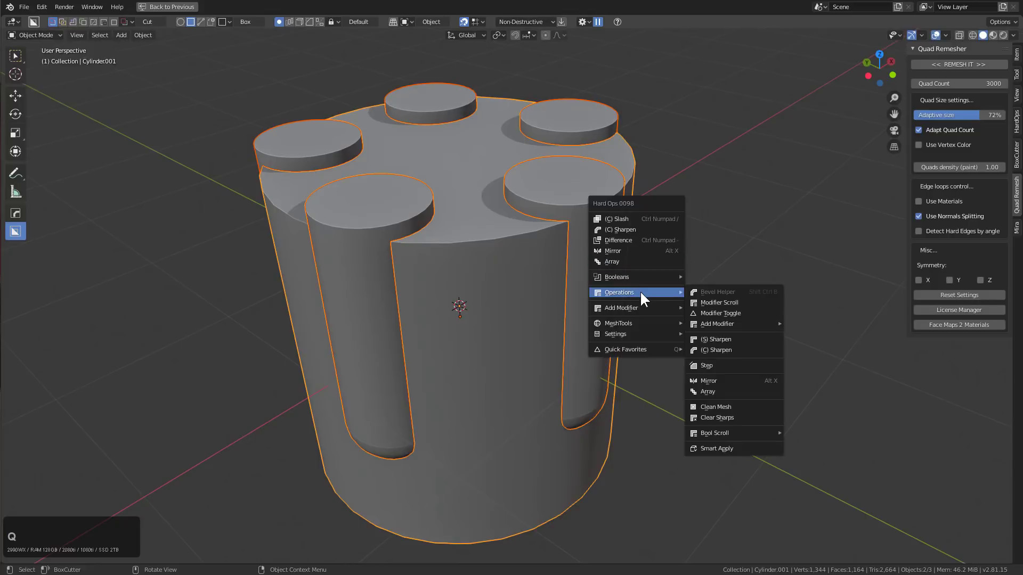
# Step: Boolean-cut the five small cylinders out of the drum and inspect the grooves
pyautogui.click(667, 277)
pyautogui.click(701, 278)
pyautogui.moveTo(701, 278)
pyautogui.mouseDown(button='middle')
pyautogui.moveTo(612, 281)
pyautogui.moveTo(598, 319)
pyautogui.moveTo(464, 287)
pyautogui.moveTo(511, 283)
pyautogui.mouseUp(button='middle')
pyautogui.scroll(2, 544, 348)
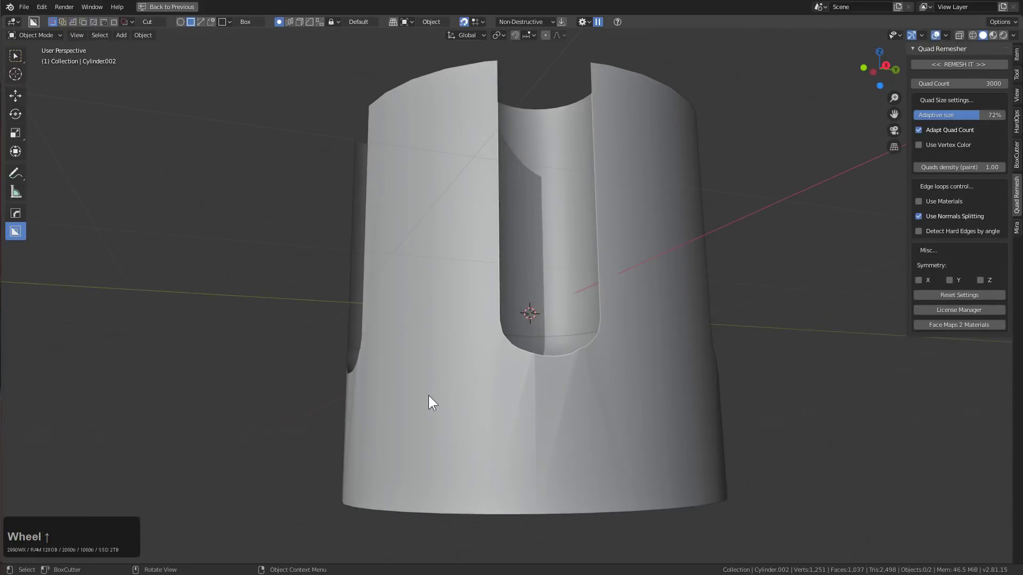
pyautogui.moveTo(429, 402)
pyautogui.mouseDown(button='middle')
pyautogui.moveTo(517, 393)
pyautogui.moveTo(498, 360)
pyautogui.moveTo(487, 371)
pyautogui.moveTo(511, 383)
pyautogui.moveTo(477, 364)
pyautogui.moveTo(496, 359)
pyautogui.moveTo(575, 377)
pyautogui.moveTo(486, 365)
pyautogui.moveTo(609, 383)
pyautogui.mouseUp(button='middle')
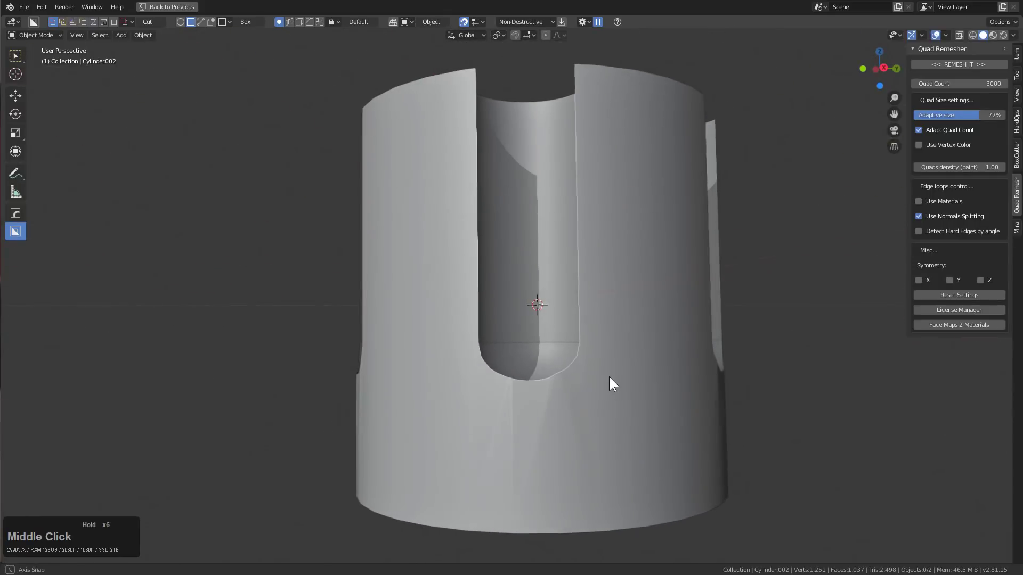
# Step: Select the grooved drum, quad-remesh it with REMESH IT, and inspect the result
pyautogui.click(958, 63)
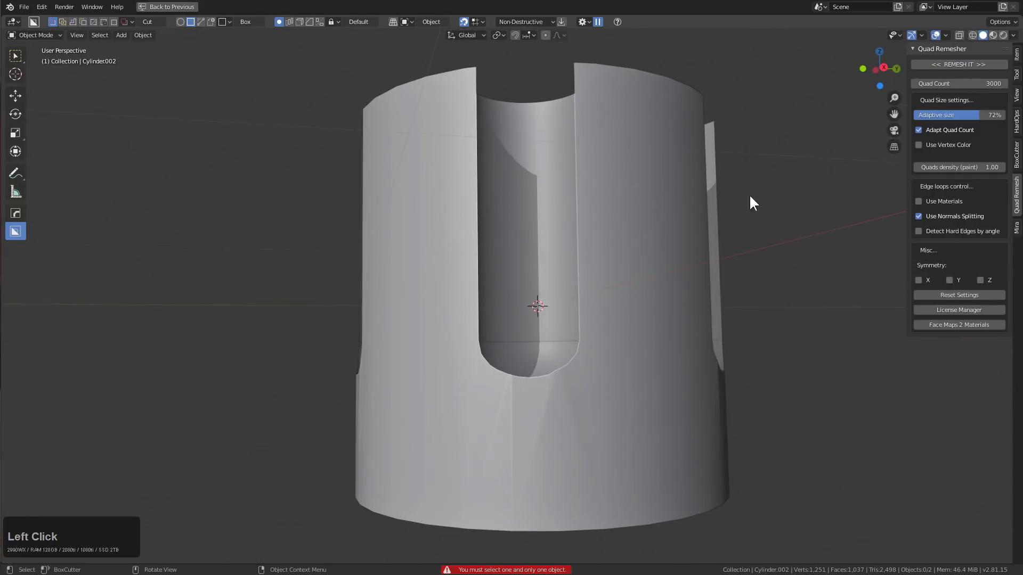
pyautogui.click(595, 288)
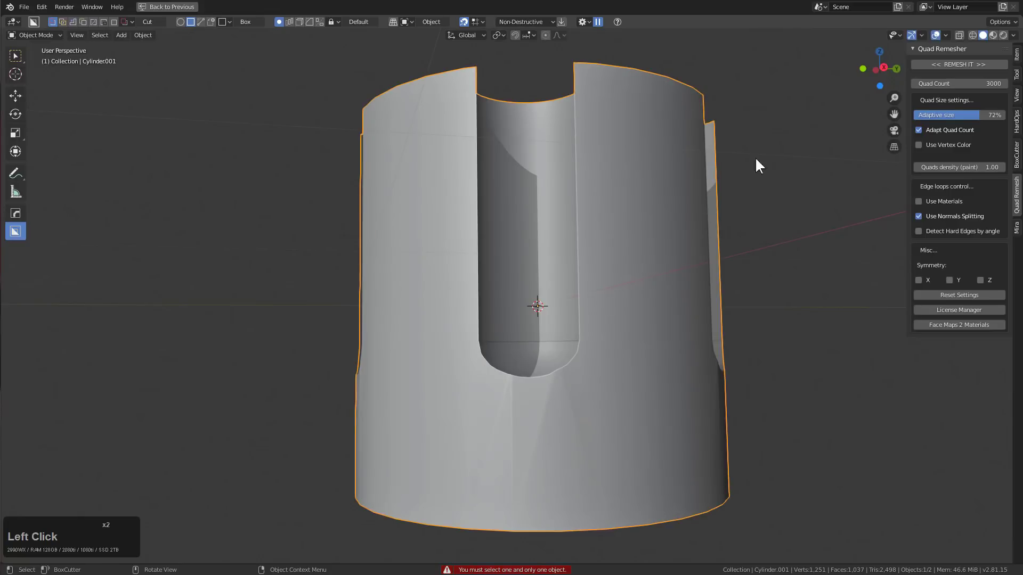
pyautogui.click(949, 63)
pyautogui.moveTo(716, 238)
pyautogui.mouseDown(button='middle')
pyautogui.moveTo(722, 299)
pyautogui.moveTo(783, 297)
pyautogui.mouseUp(button='middle')
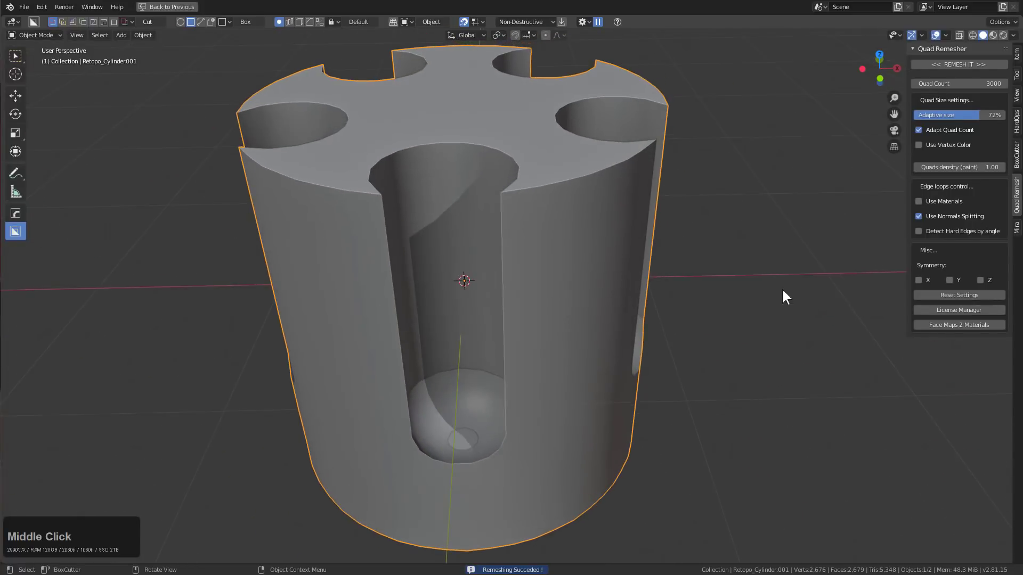
pyautogui.moveTo(565, 301)
pyautogui.keyDown('shift'); pyautogui.mouseDown(button='middle')
pyautogui.moveTo(534, 312)
pyautogui.moveTo(570, 312)
pyautogui.moveTo(527, 273)
pyautogui.mouseUp(button='middle'); pyautogui.keyUp('shift')
pyautogui.scroll(2, 602, 287)
pyautogui.scroll(-2, 603, 287)
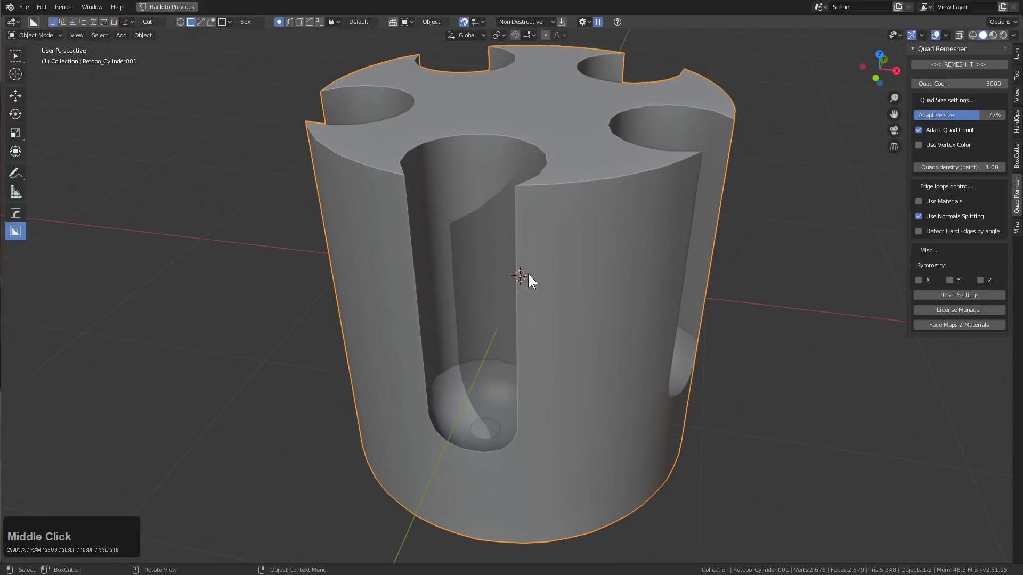
pyautogui.press('q')
pyautogui.click(595, 295)
pyautogui.moveTo(592, 294)
pyautogui.mouseDown(button='middle')
pyautogui.moveTo(509, 280)
pyautogui.moveTo(514, 319)
pyautogui.mouseUp(button='middle')
pyautogui.press('Tab')
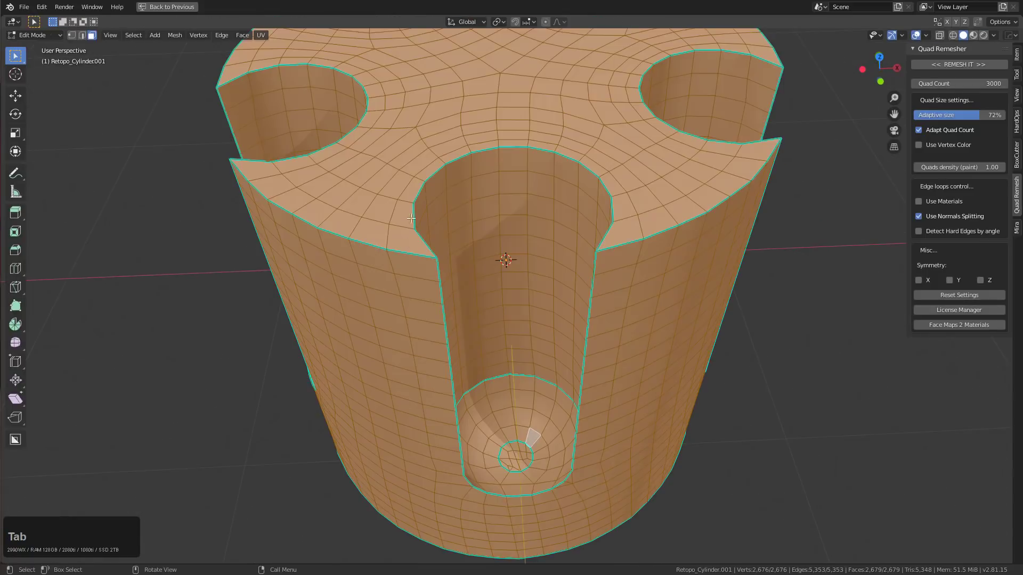
pyautogui.hotkey('ctrl', 'r')
pyautogui.moveTo(421, 267); pyautogui.dragTo(462, 169, button='middle')
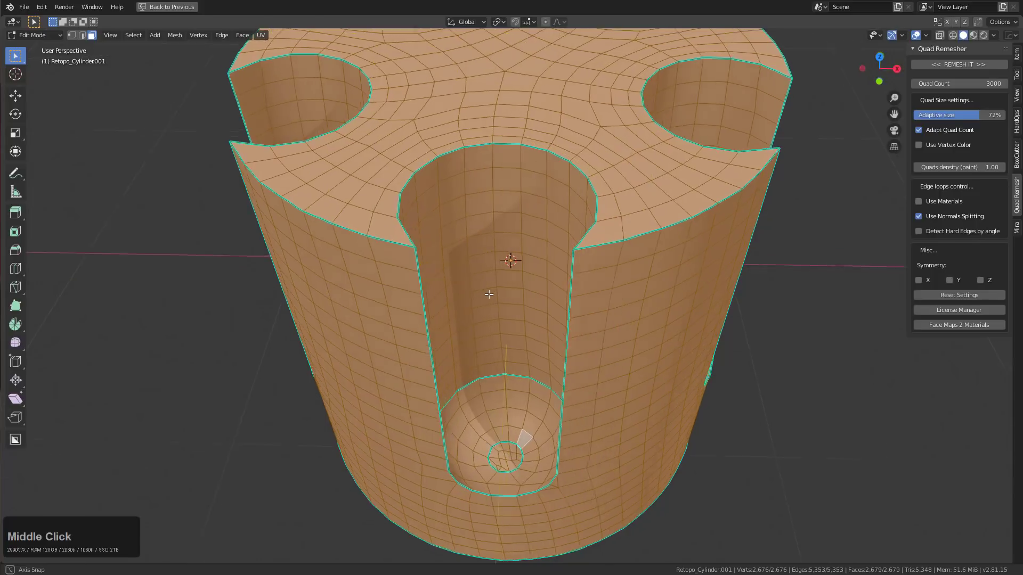
pyautogui.scroll(2, 466, 160)
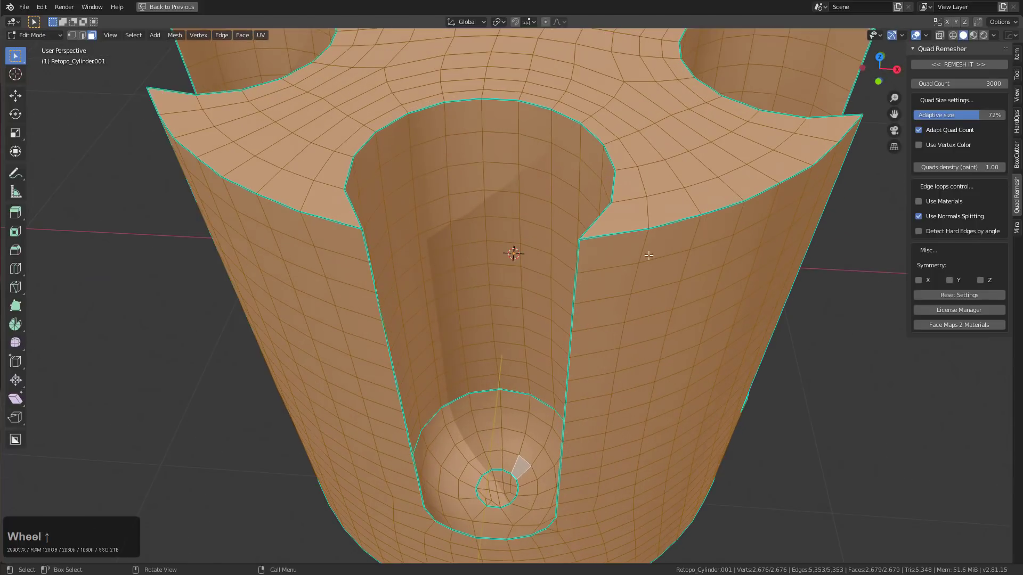
pyautogui.hotkey('ctrl', 'r')
pyautogui.scroll(-3, 639, 246)
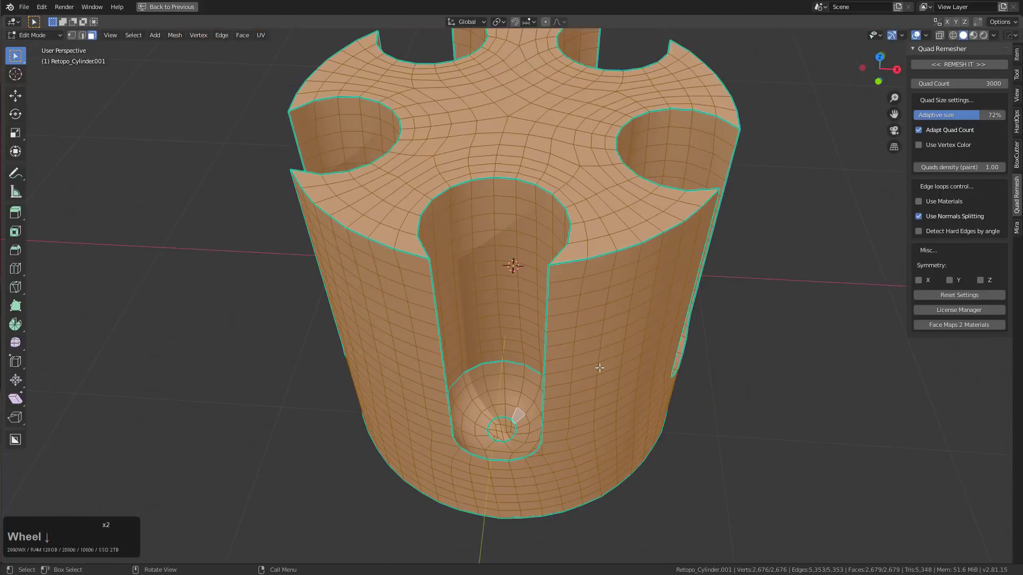
pyautogui.moveTo(591, 364)
pyautogui.mouseDown(button='middle')
pyautogui.moveTo(529, 424)
pyautogui.moveTo(573, 273)
pyautogui.moveTo(621, 273)
pyautogui.mouseUp(button='middle')
pyautogui.hotkey('ctrl', 'r')
pyautogui.press('Tab')
pyautogui.hotkey('ctrl', '1')
pyautogui.scroll(2, 706, 259)
pyautogui.press('Tab')
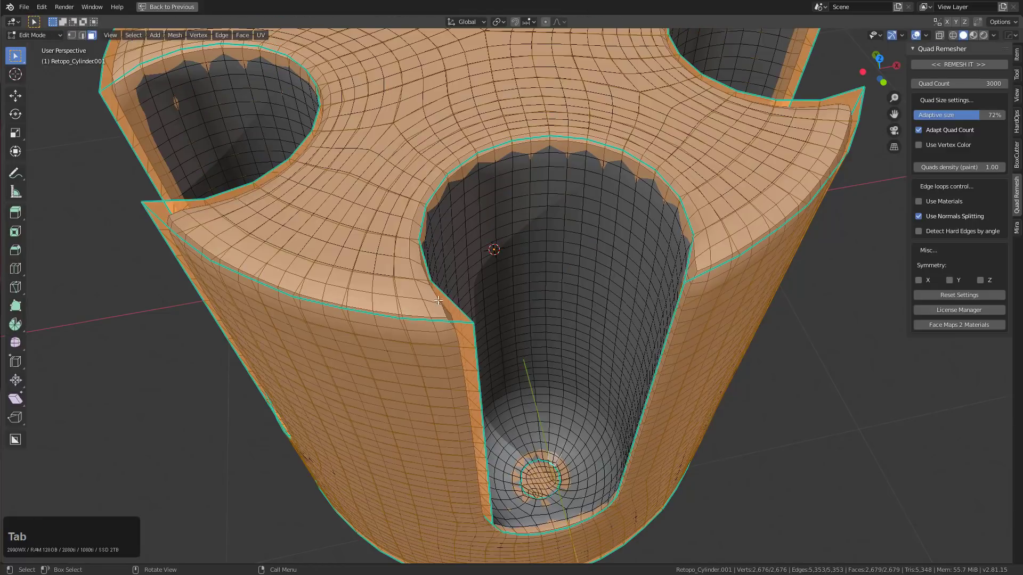
pyautogui.hotkey('ctrl', 'r')
pyautogui.click(450, 321)
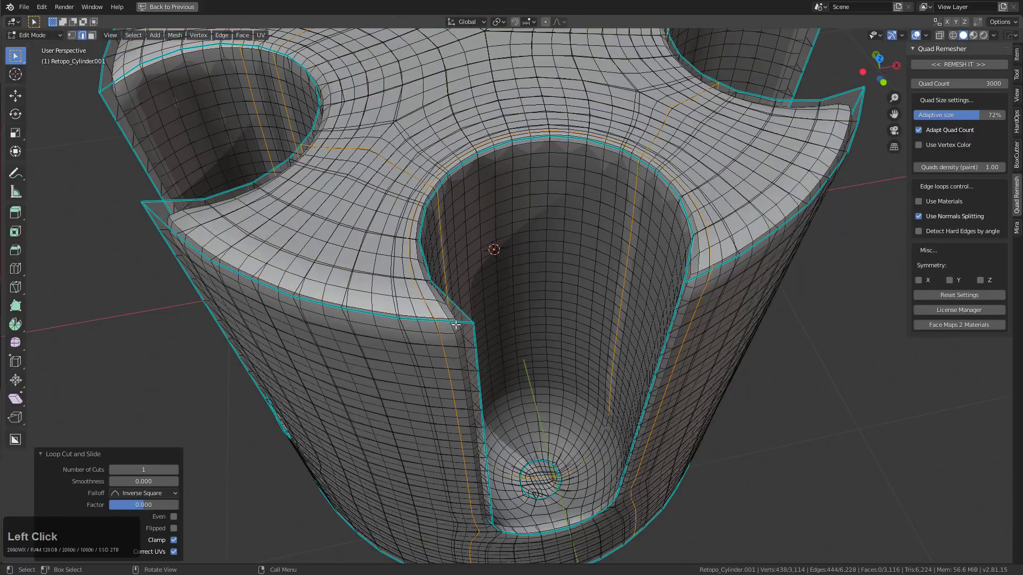
pyautogui.scroll(-3, 456, 324)
pyautogui.moveTo(456, 325); pyautogui.dragTo(597, 292, button='middle')
pyautogui.press('KP_Decimal')
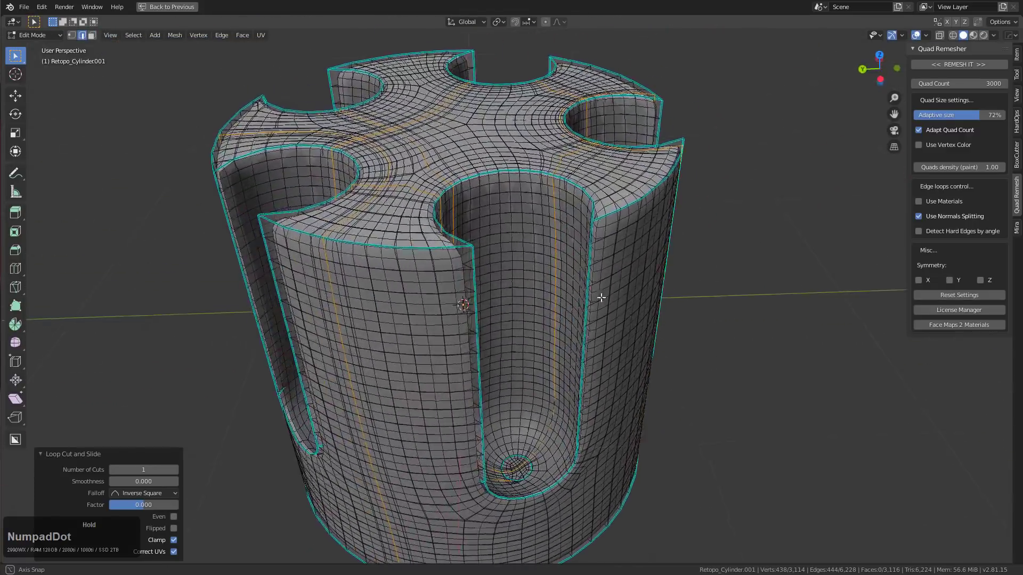
pyautogui.scroll(3, 600, 297)
pyautogui.scroll(3, 595, 298)
# Step: Raise Adaptive size, inspect the denser remesh, and undo back to the original cylinder
pyautogui.hotkey('ctrl', 'z')
pyautogui.hotkey('ctrl', 'z')
pyautogui.hotkey('ctrl', 'z')
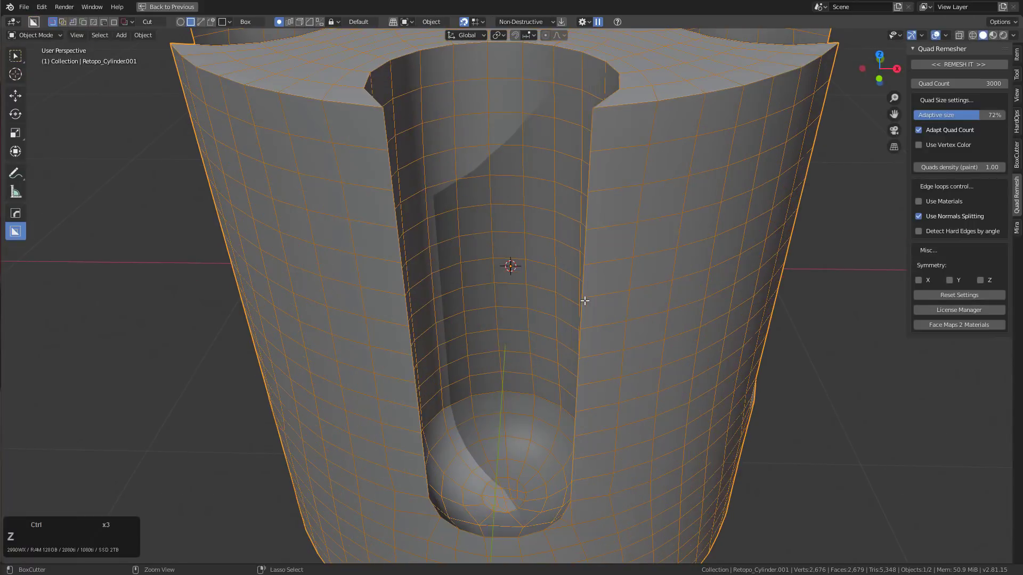
pyautogui.scroll(-5, 667, 257)
pyautogui.moveTo(666, 257); pyautogui.dragTo(647, 269, button='middle')
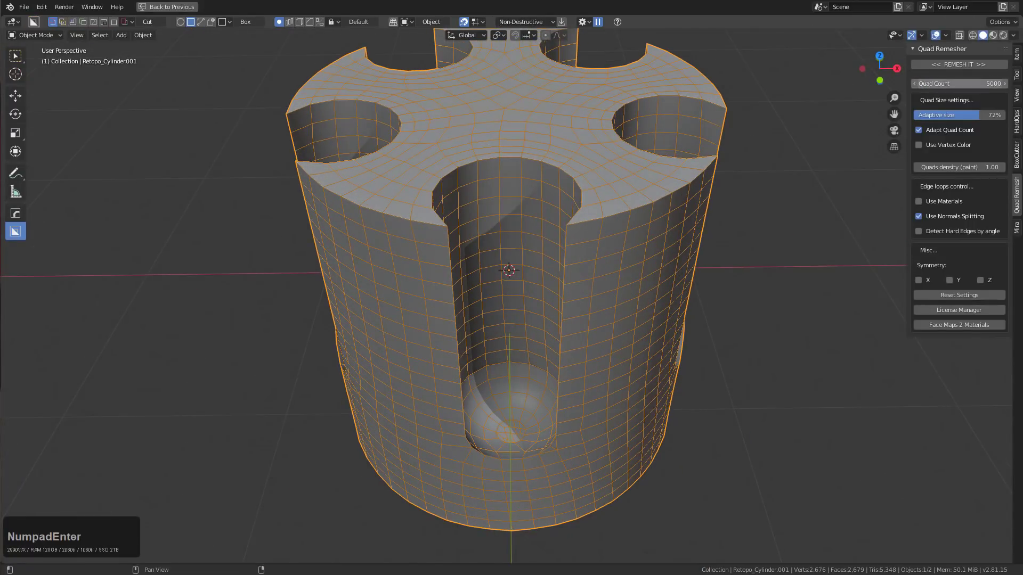
pyautogui.moveTo(971, 119); pyautogui.dragTo(986, 119)
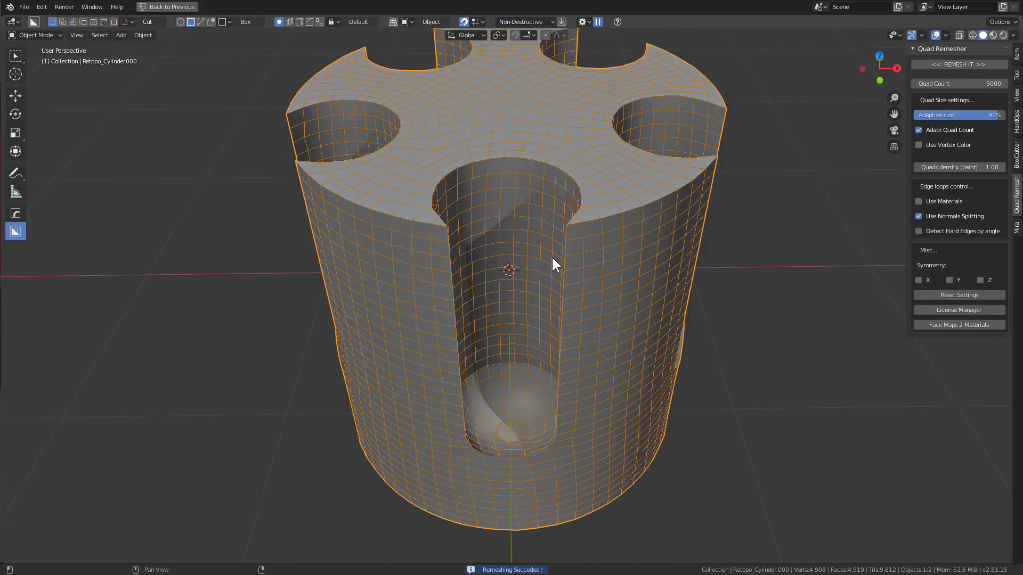
pyautogui.moveTo(556, 255)
pyautogui.mouseDown(button='middle')
pyautogui.moveTo(537, 250)
pyautogui.moveTo(538, 266)
pyautogui.mouseUp(button='middle')
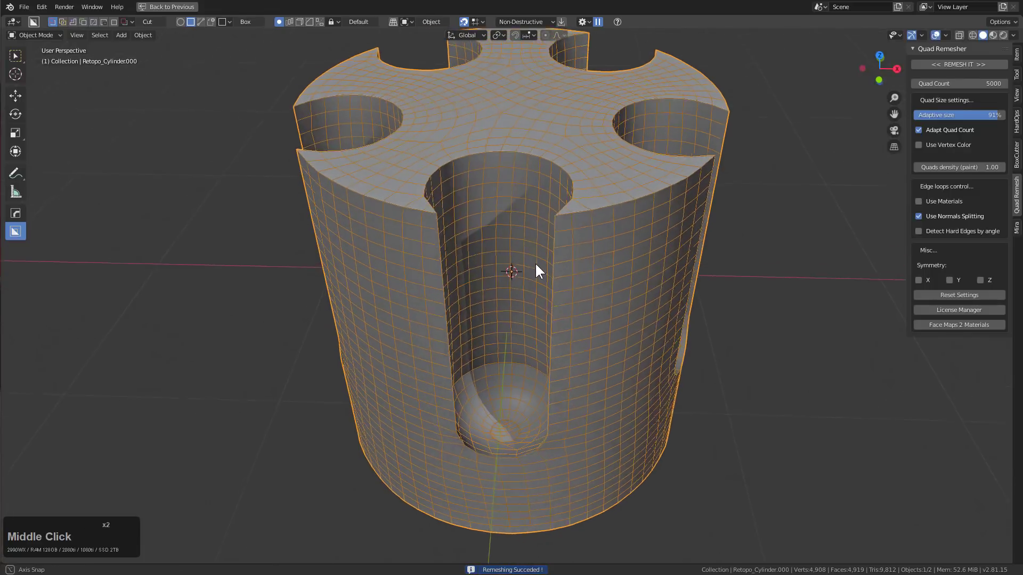
pyautogui.hotkey('ctrl', 'z')
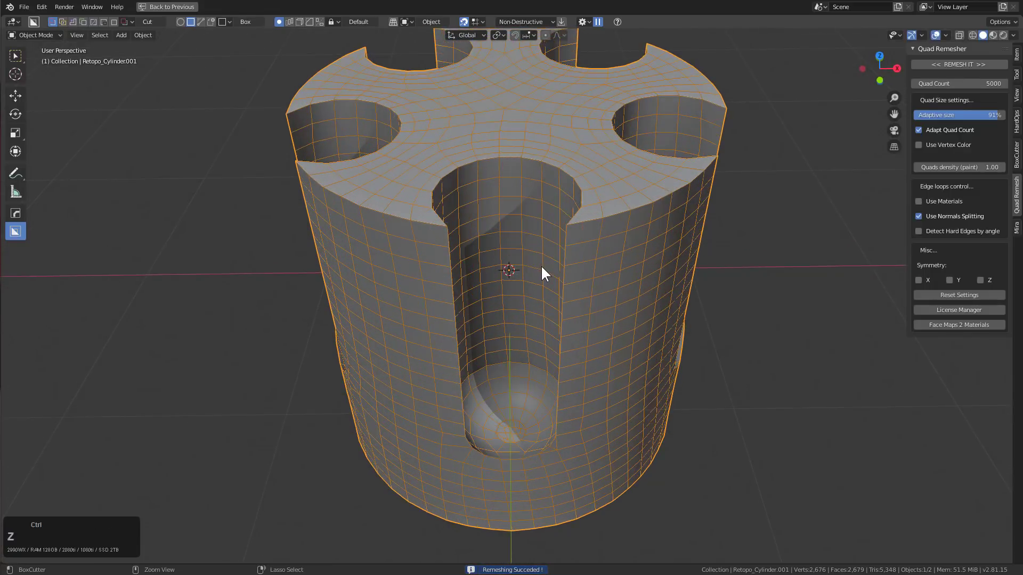
pyautogui.hotkey('ctrl', 'z')
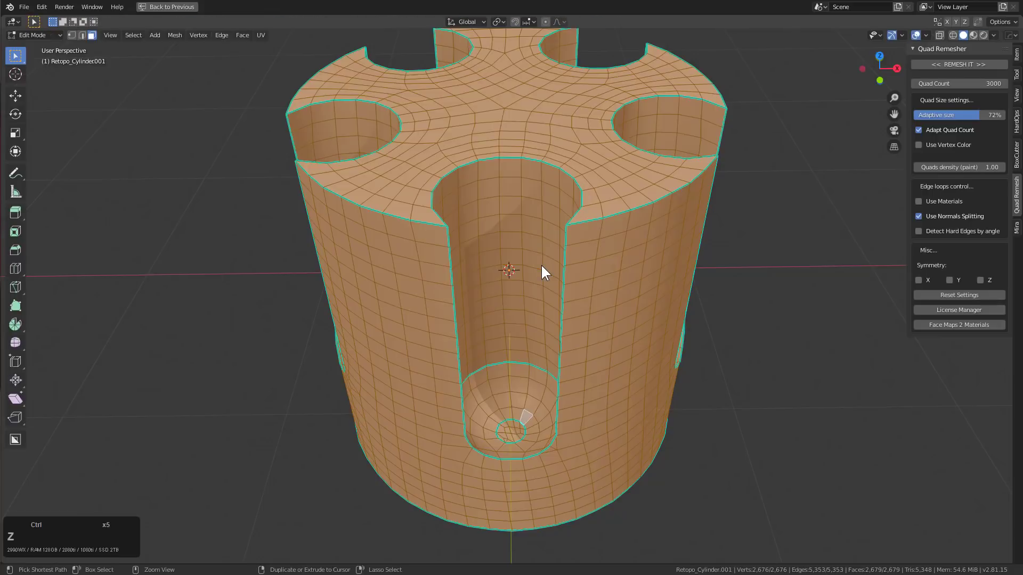
pyautogui.hotkey('ctrl', 'z')
pyautogui.hotkey('ctrl', 'z')
# Step: Remesh the cylinder at 94% adaptive size and inspect the side holes
pyautogui.moveTo(674, 248); pyautogui.dragTo(711, 251, button='middle')
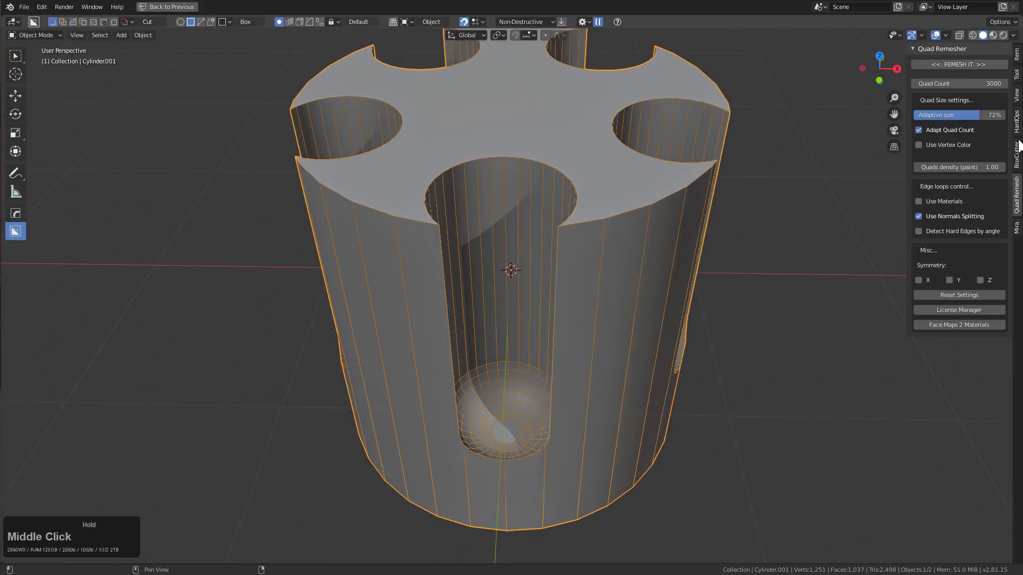
pyautogui.moveTo(985, 114); pyautogui.dragTo(1003, 114)
pyautogui.click(950, 65)
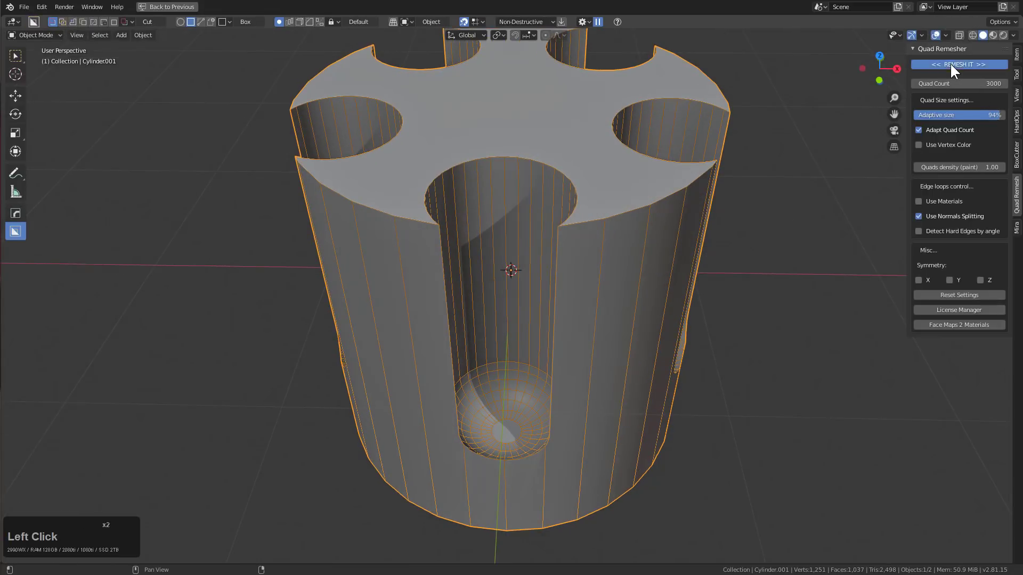
pyautogui.middleClick(552, 222)
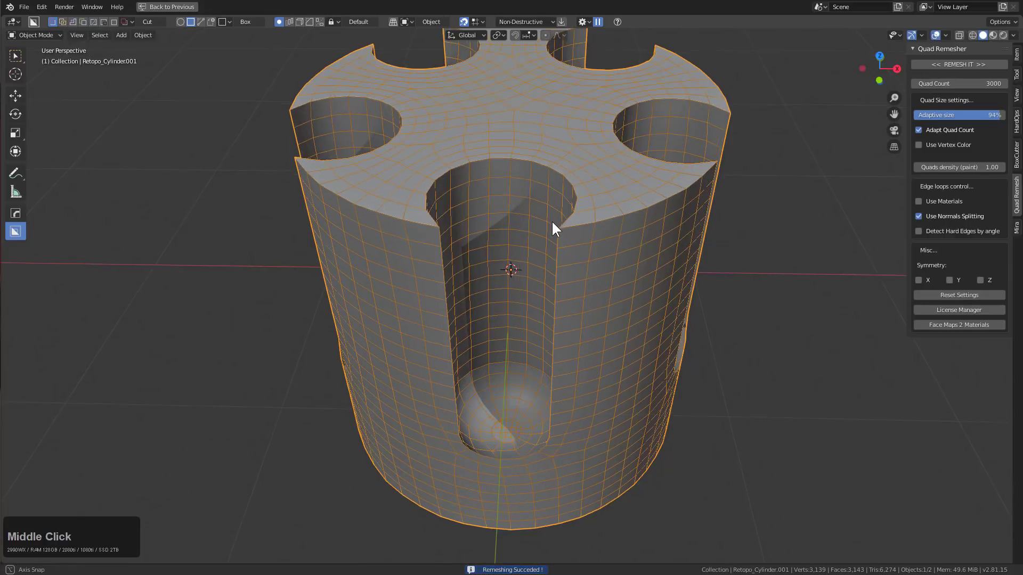
pyautogui.moveTo(552, 228); pyautogui.dragTo(513, 230, button='middle')
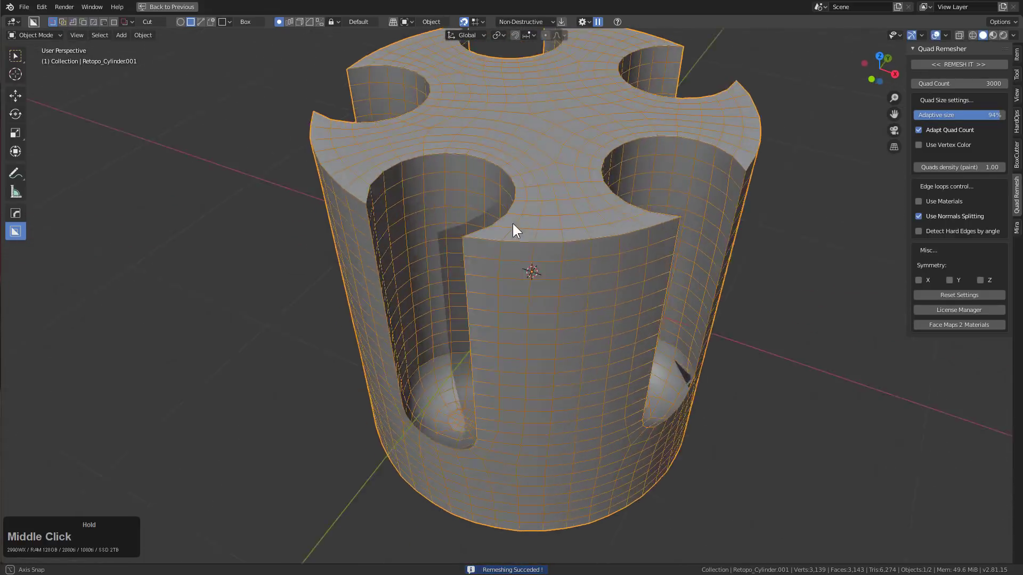
pyautogui.moveTo(512, 222); pyautogui.dragTo(511, 232, button='middle')
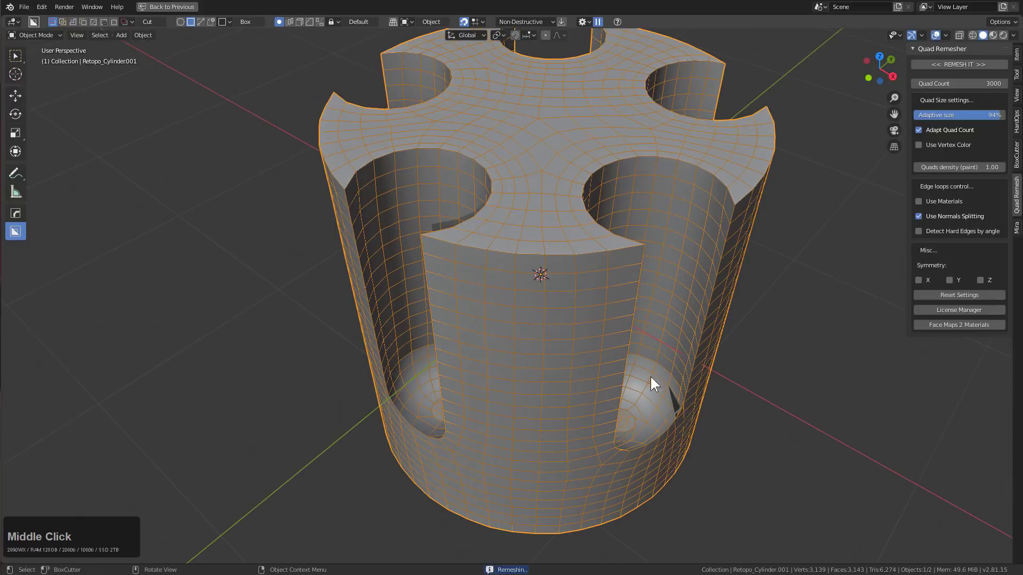
pyautogui.moveTo(666, 397); pyautogui.dragTo(623, 369, button='middle')
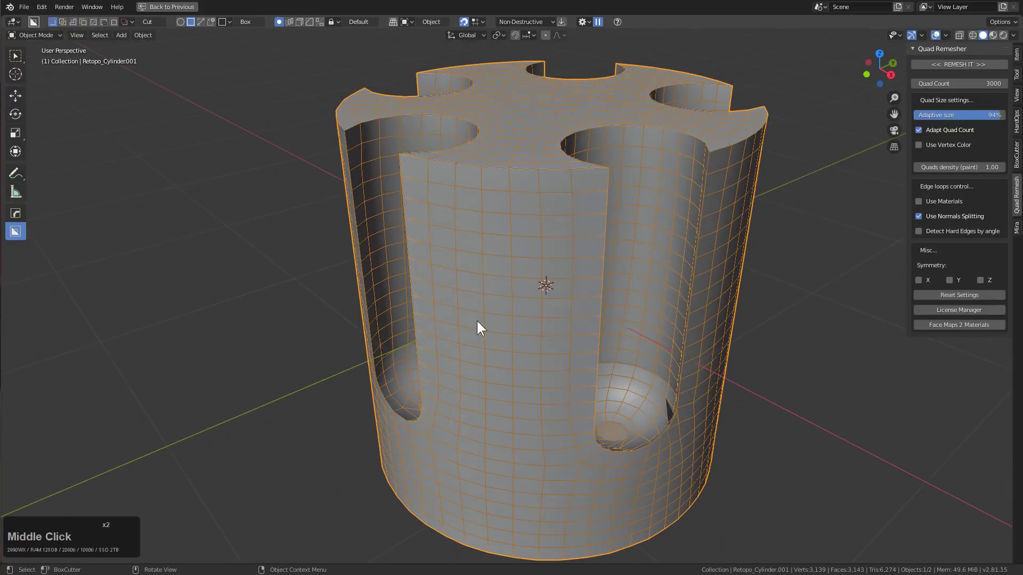
pyautogui.moveTo(476, 327); pyautogui.dragTo(471, 360, button='middle')
# Step: Undo the previous remesh and rerun Quad Remesher with a 5000 quad target
pyautogui.hotkey('ctrl', 'z')
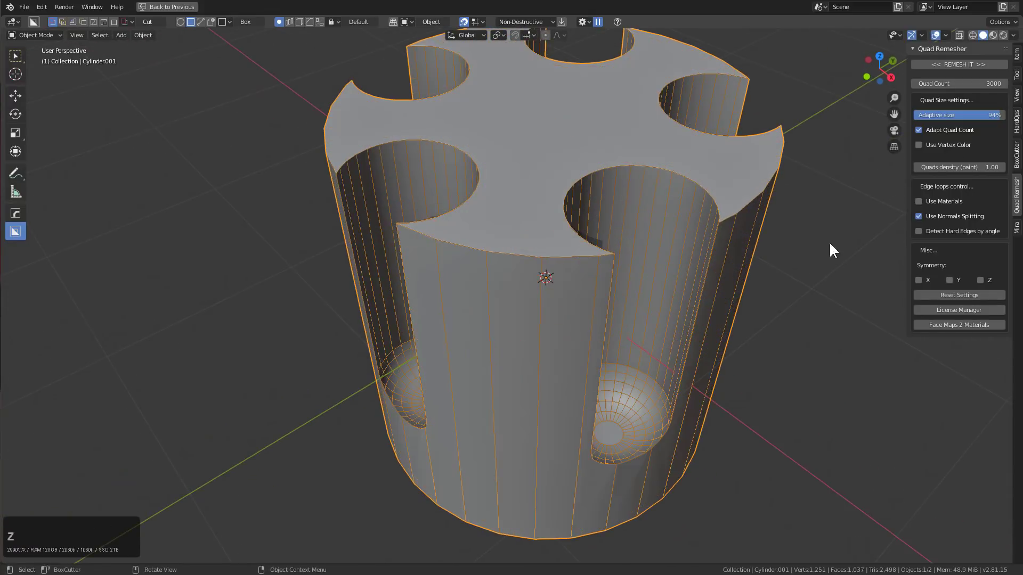
pyautogui.click(977, 81)
pyautogui.write('50')
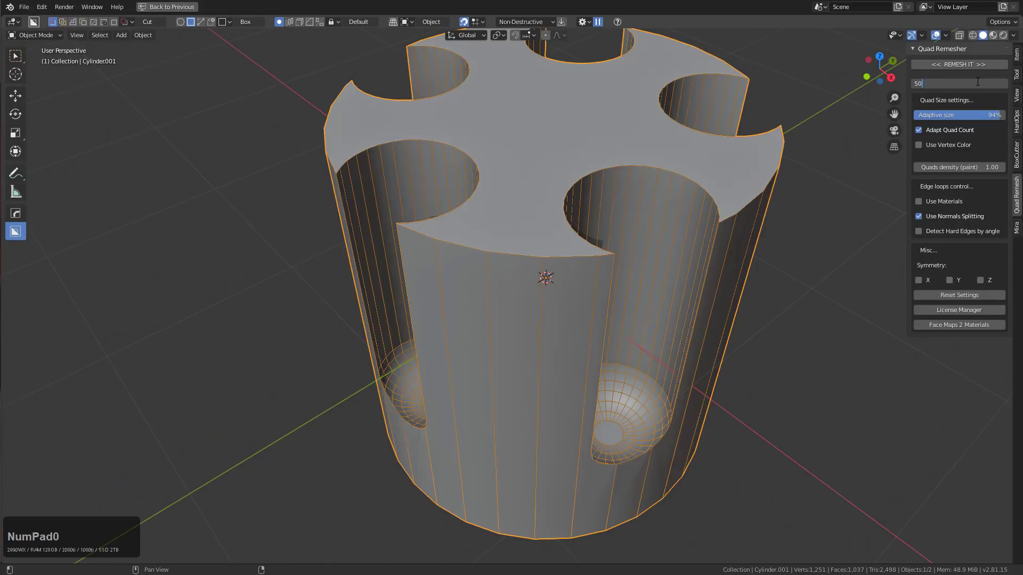
pyautogui.write('0')
pyautogui.press('KP_Enter')
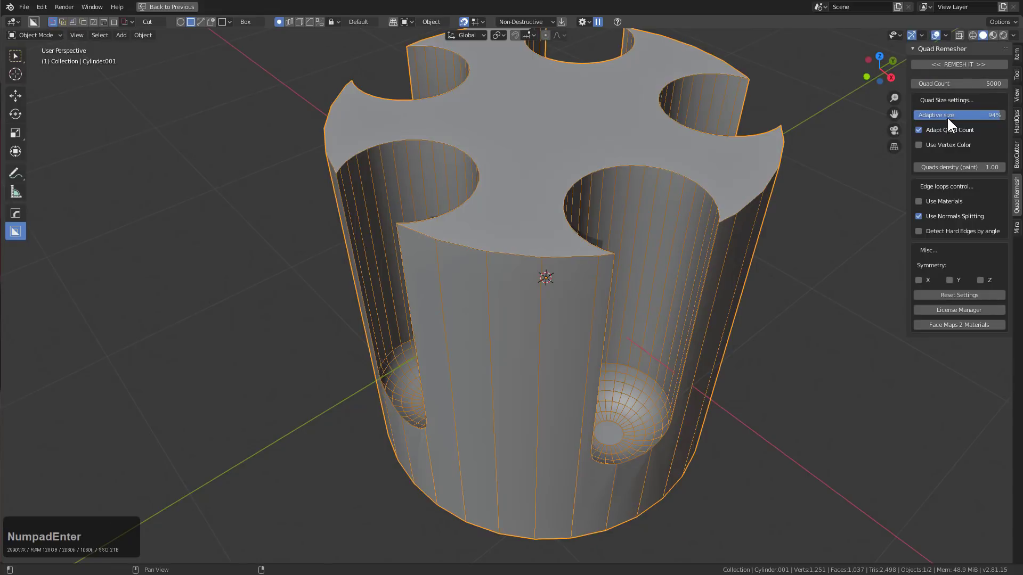
pyautogui.click(954, 67)
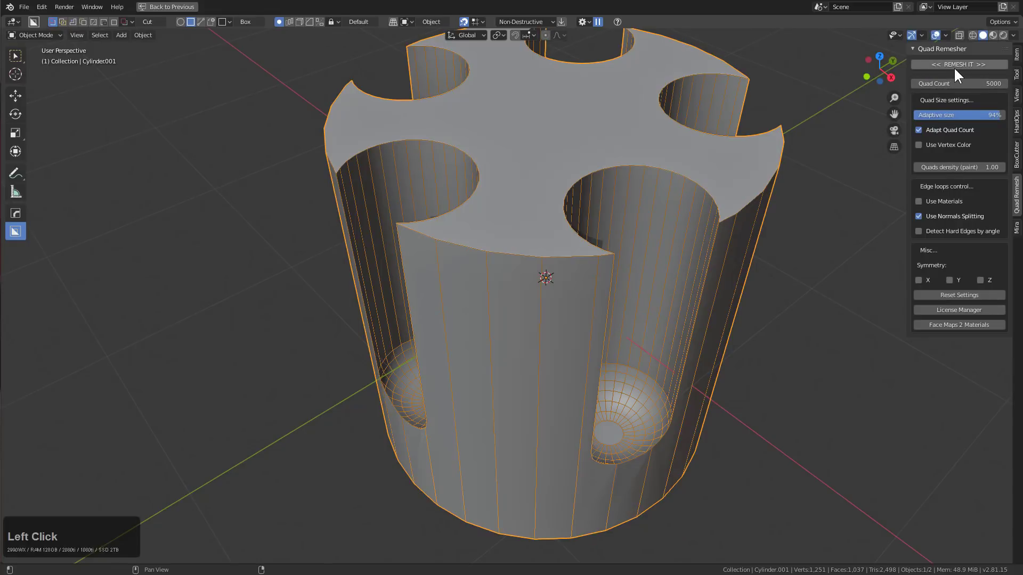
pyautogui.click(954, 64)
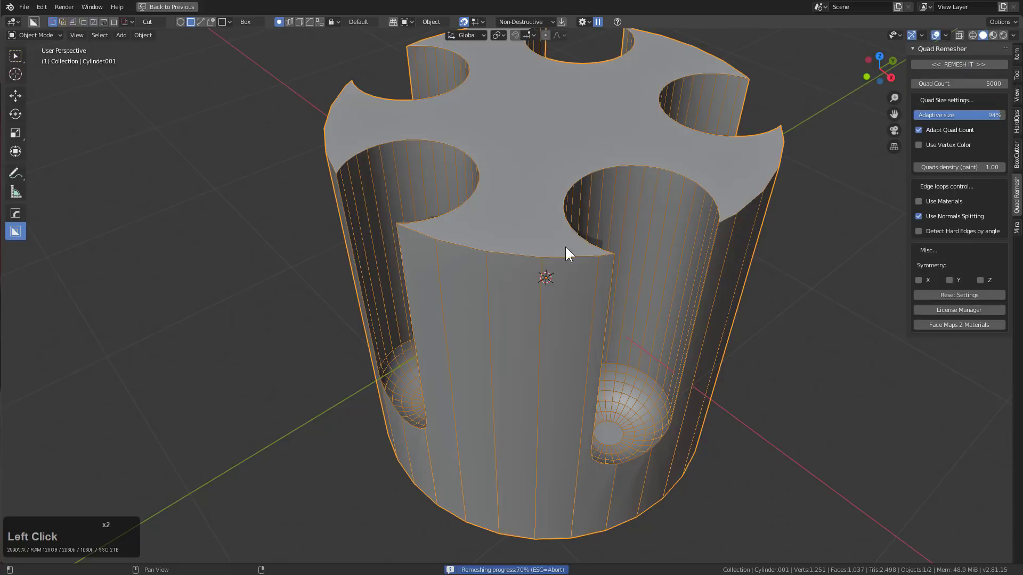
pyautogui.moveTo(523, 282)
pyautogui.mouseDown(button='middle')
pyautogui.moveTo(515, 255)
pyautogui.moveTo(498, 326)
pyautogui.moveTo(531, 355)
pyautogui.moveTo(537, 293)
pyautogui.moveTo(523, 301)
pyautogui.moveTo(541, 407)
pyautogui.moveTo(565, 286)
pyautogui.moveTo(505, 377)
pyautogui.mouseUp(button='middle')
# Step: Check the remeshed drum's edge flow around the slots with edge-loop previews in Edit Mode
pyautogui.press('Tab')
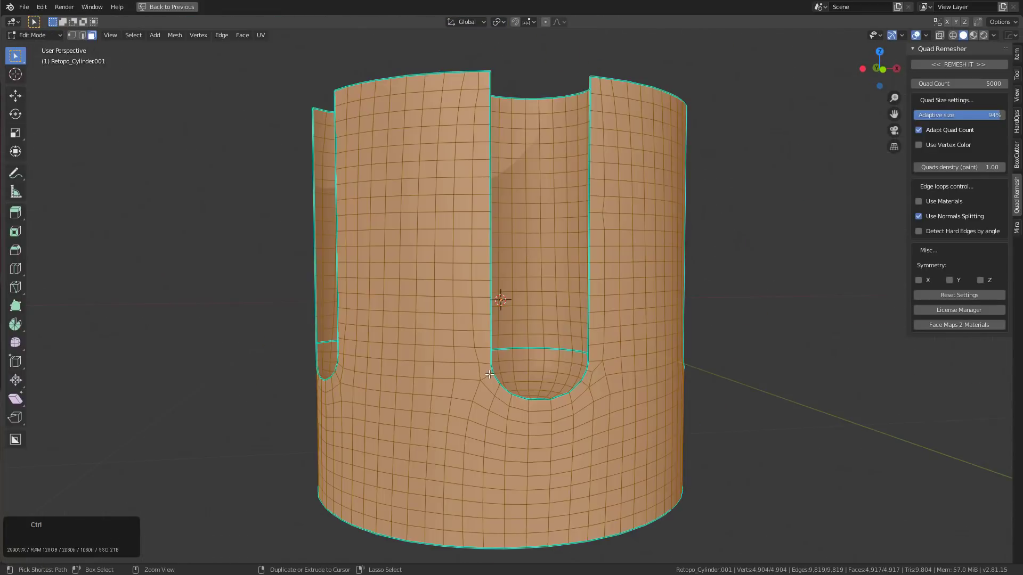
pyautogui.hotkey('ctrl', 'r')
pyautogui.press('Escape')
pyautogui.moveTo(680, 367)
pyautogui.mouseDown(button='middle')
pyautogui.moveTo(552, 362)
pyautogui.moveTo(619, 367)
pyautogui.moveTo(336, 406)
pyautogui.mouseUp(button='middle')
pyautogui.hotkey('ctrl', 'r')
pyautogui.press('Escape')
pyautogui.hotkey('ctrl', 'r')
pyautogui.press('Escape')
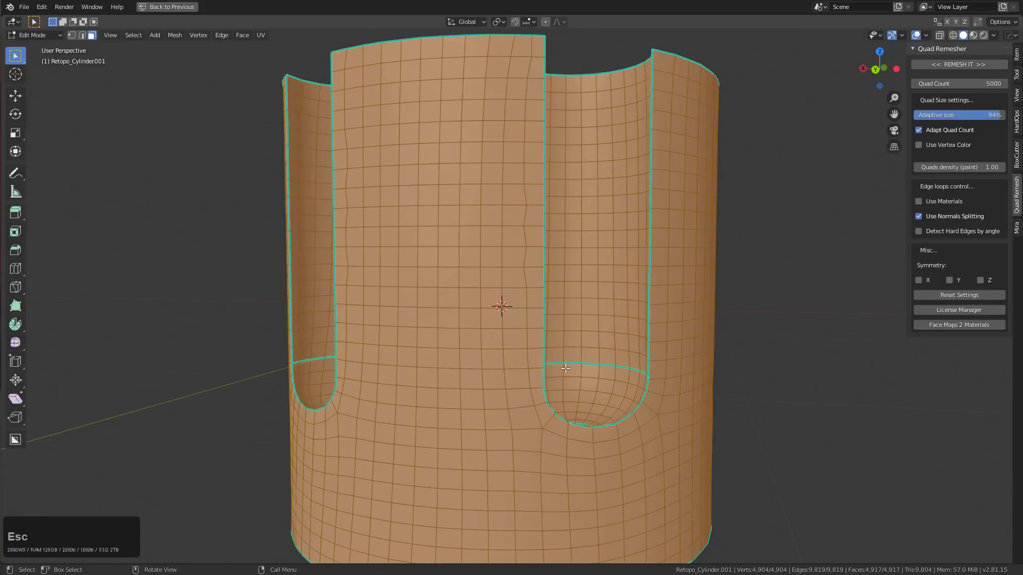
pyautogui.hotkey('ctrl', 'r')
pyautogui.moveTo(537, 349)
pyautogui.mouseDown(button='middle')
pyautogui.moveTo(497, 349)
pyautogui.moveTo(616, 315)
pyautogui.mouseUp(button='middle')
pyautogui.press('Tab')
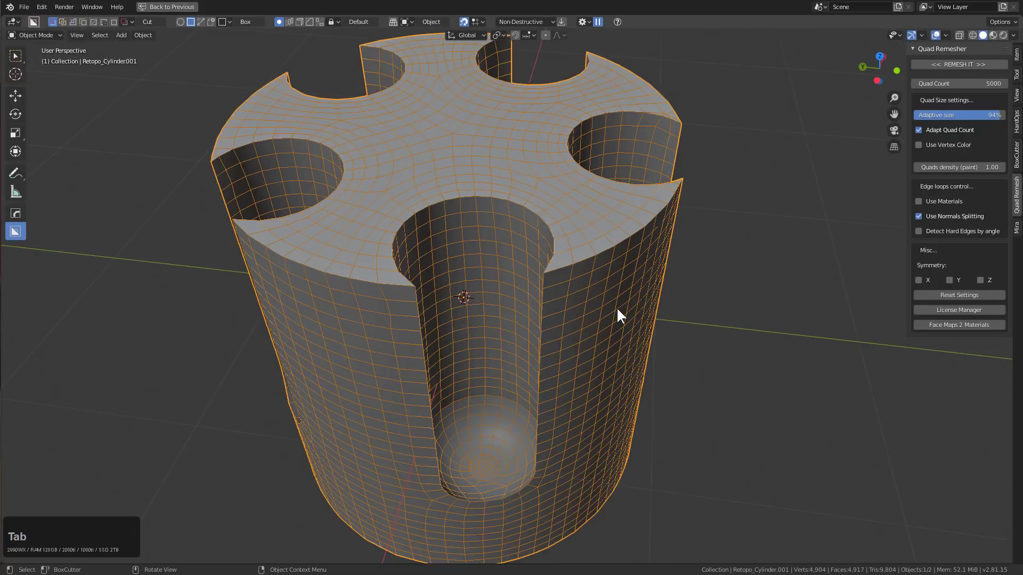
pyautogui.moveTo(660, 282)
pyautogui.mouseDown(button='middle')
pyautogui.moveTo(637, 286)
pyautogui.moveTo(689, 267)
pyautogui.moveTo(688, 240)
pyautogui.moveTo(659, 248)
pyautogui.mouseUp(button='middle')
# Step: Subdivide the drum to level 3, bring up Hard Ops tools, and hide the wireframe
pyautogui.hotkey('ctrl', '1')
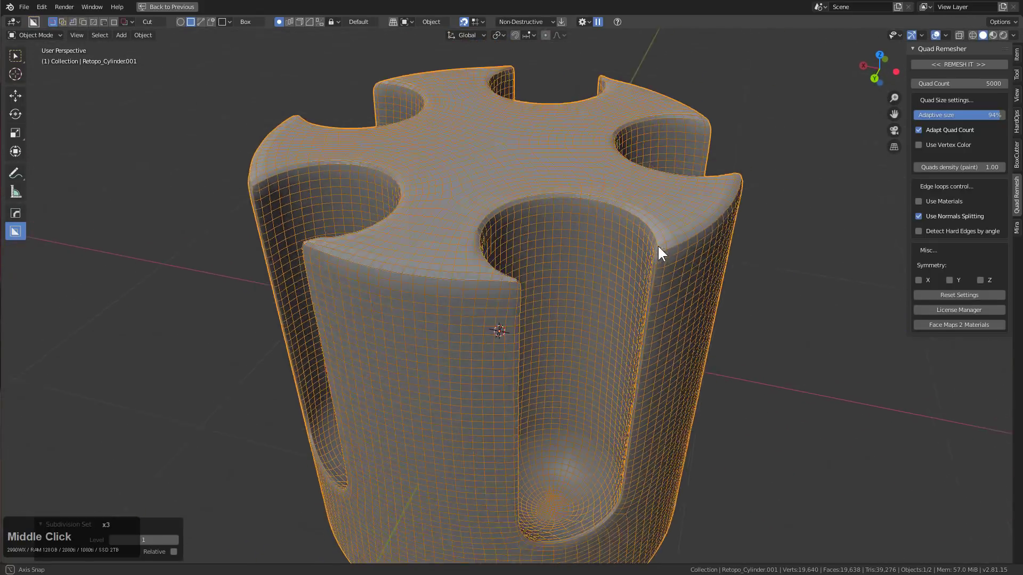
pyautogui.scroll(2, 679, 177)
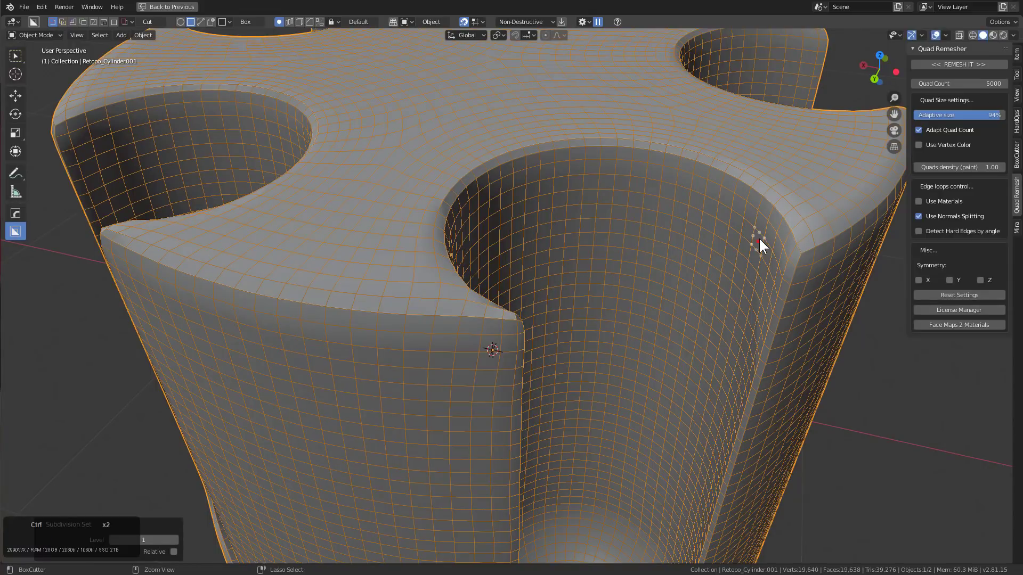
pyautogui.hotkey('ctrl', '3')
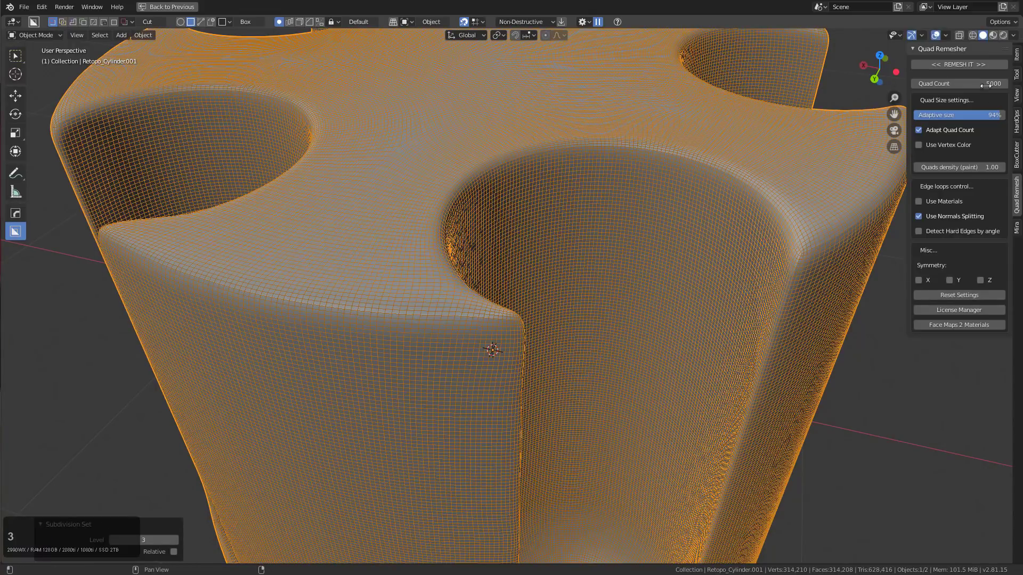
pyautogui.click(1017, 122)
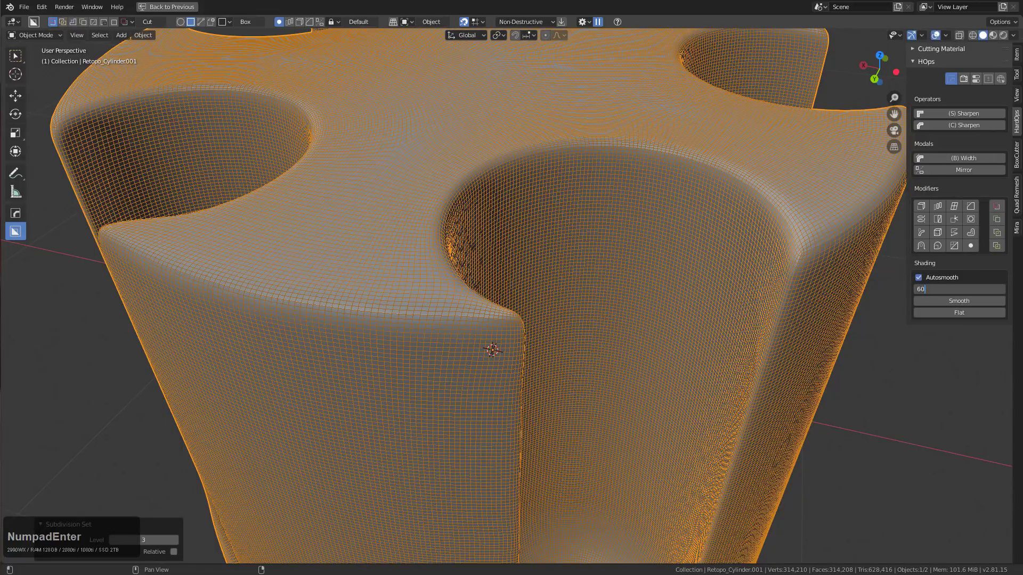
pyautogui.hotkey('shift', 'v')
pyautogui.click(711, 300)
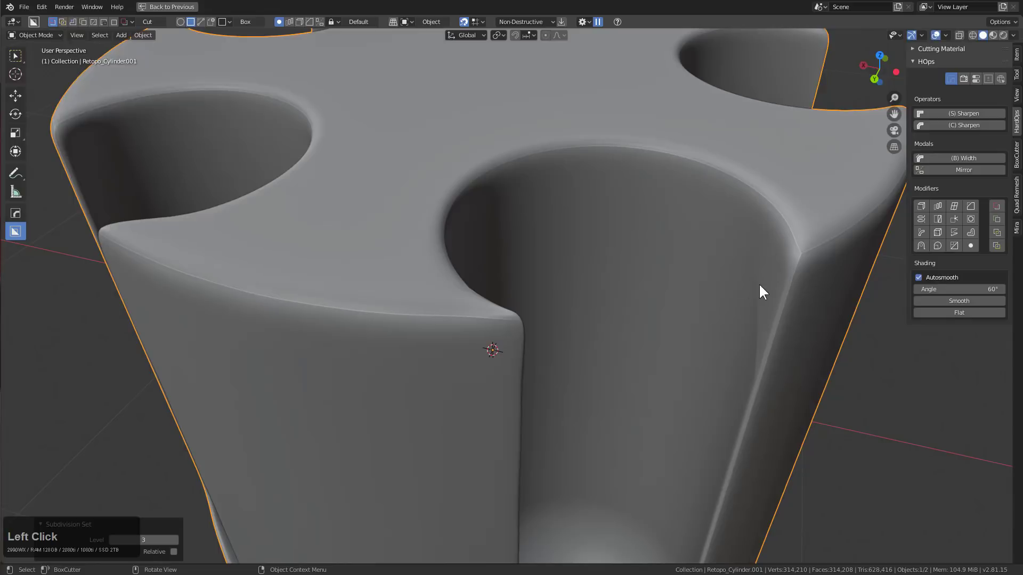
pyautogui.moveTo(758, 282)
pyautogui.mouseDown(button='middle')
pyautogui.moveTo(708, 283)
pyautogui.moveTo(725, 285)
pyautogui.mouseUp(button='middle')
# Step: Mark the drum's hard edges sharp through the Hard Ops menu in Edit Mode
pyautogui.press('Tab')
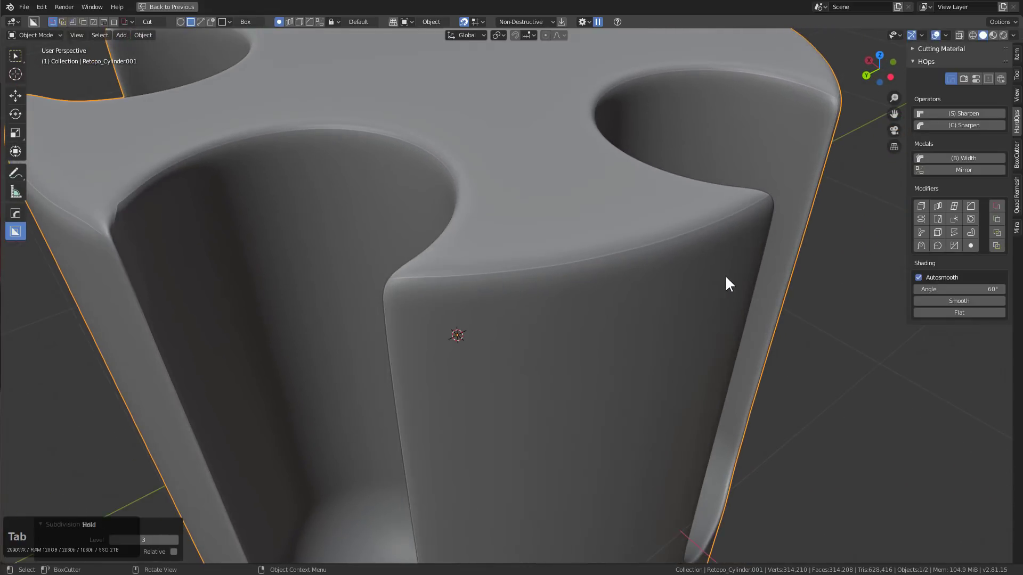
pyautogui.press('q')
pyautogui.click(707, 233)
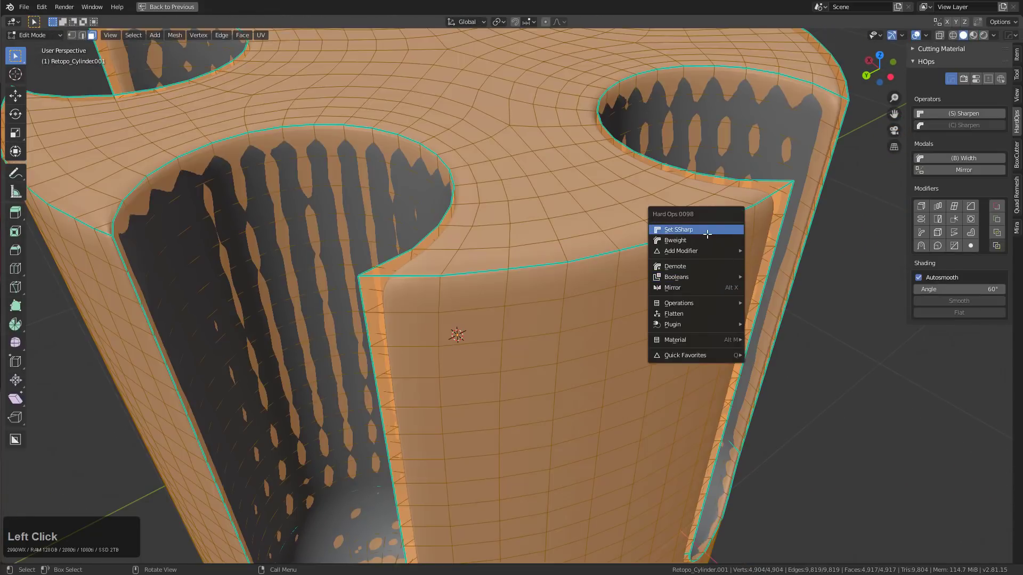
pyautogui.press('q')
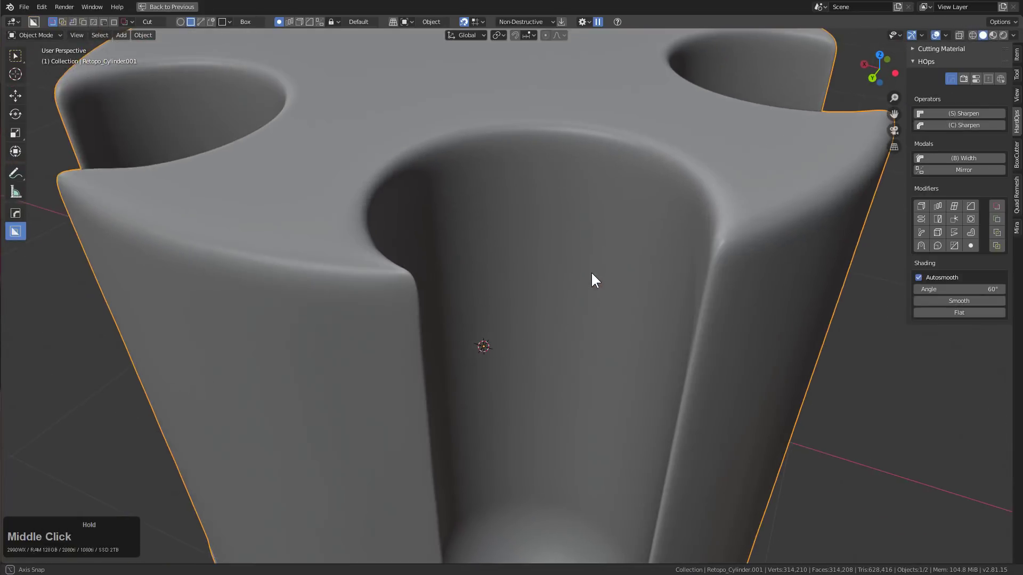
pyautogui.moveTo(548, 275); pyautogui.dragTo(683, 285, button='middle')
pyautogui.scroll(-1, 624, 277)
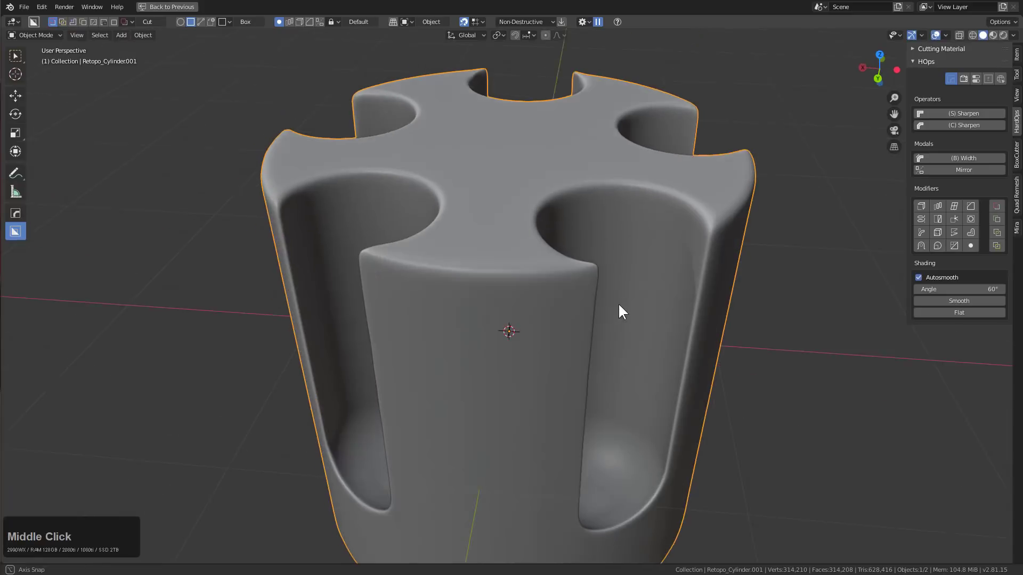
# Step: Hide the drum's subdivision and add a two-segment Hard Ops bevel modifier
pyautogui.hotkey('ctrl', '`')
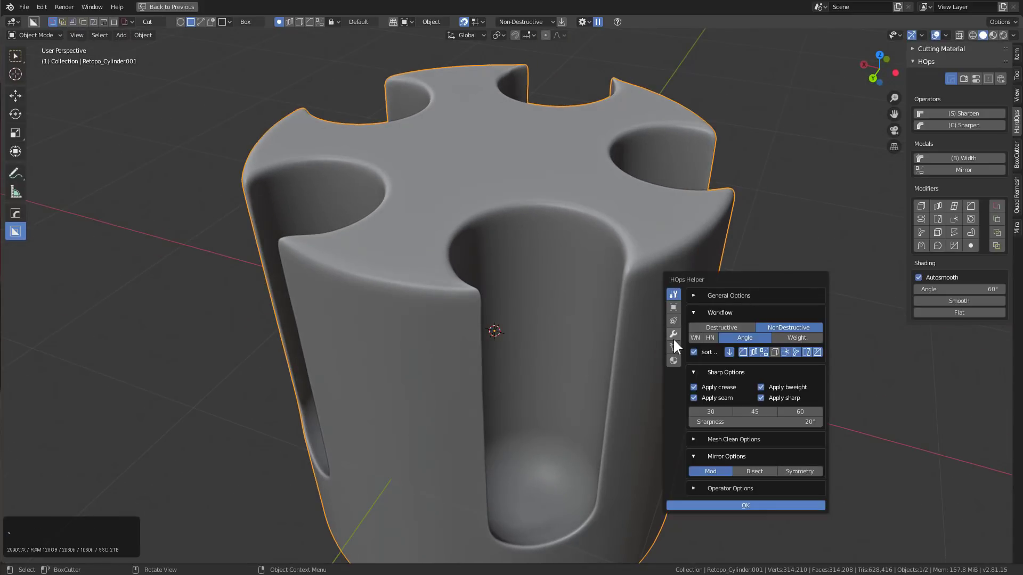
pyautogui.click(673, 335)
pyautogui.click(755, 307)
pyautogui.moveTo(748, 305); pyautogui.dragTo(696, 280, button='middle')
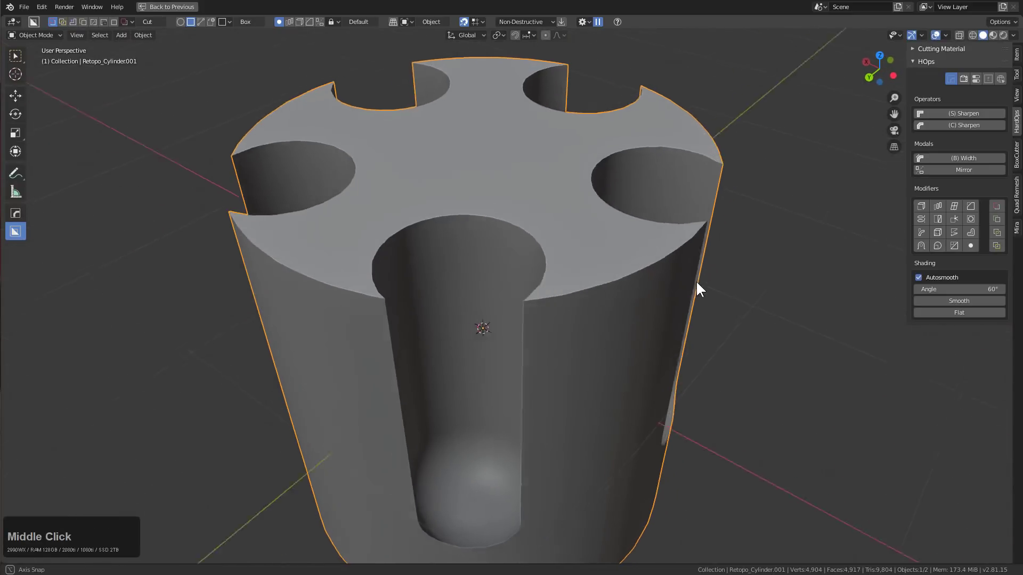
pyautogui.scroll(2, 654, 295)
pyautogui.press('q')
pyautogui.moveTo(611, 370)
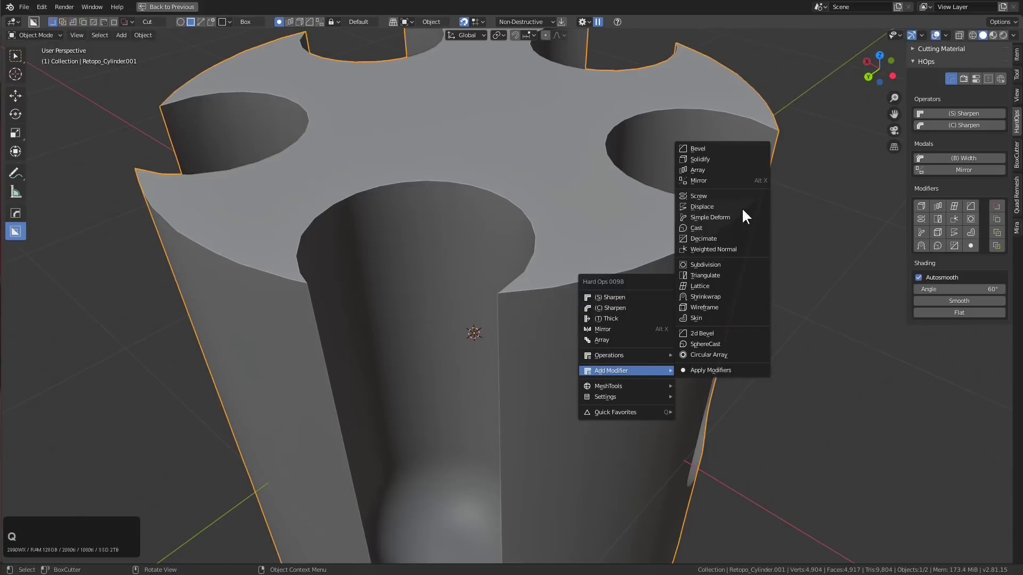
pyautogui.click(711, 148)
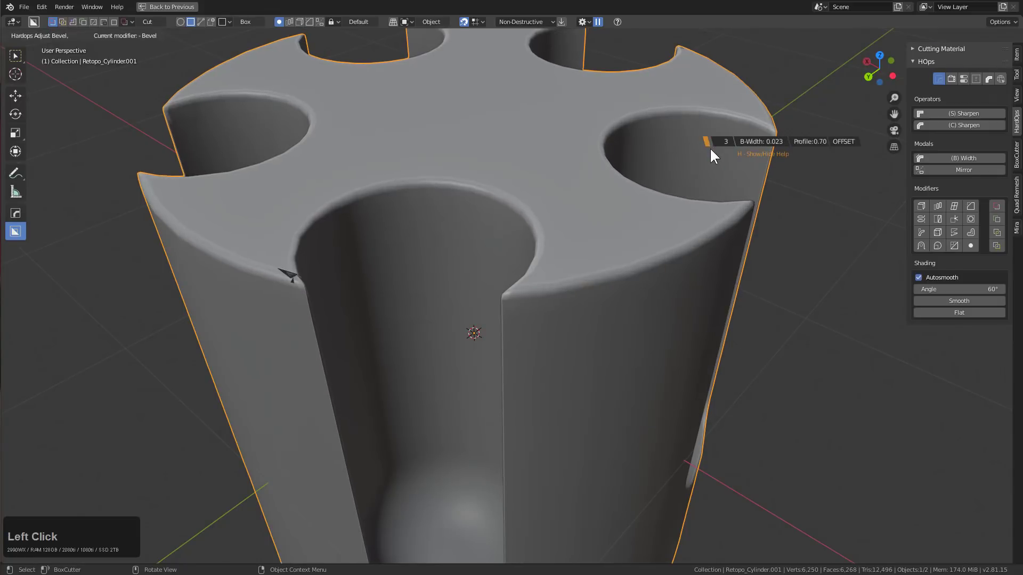
pyautogui.press('3')
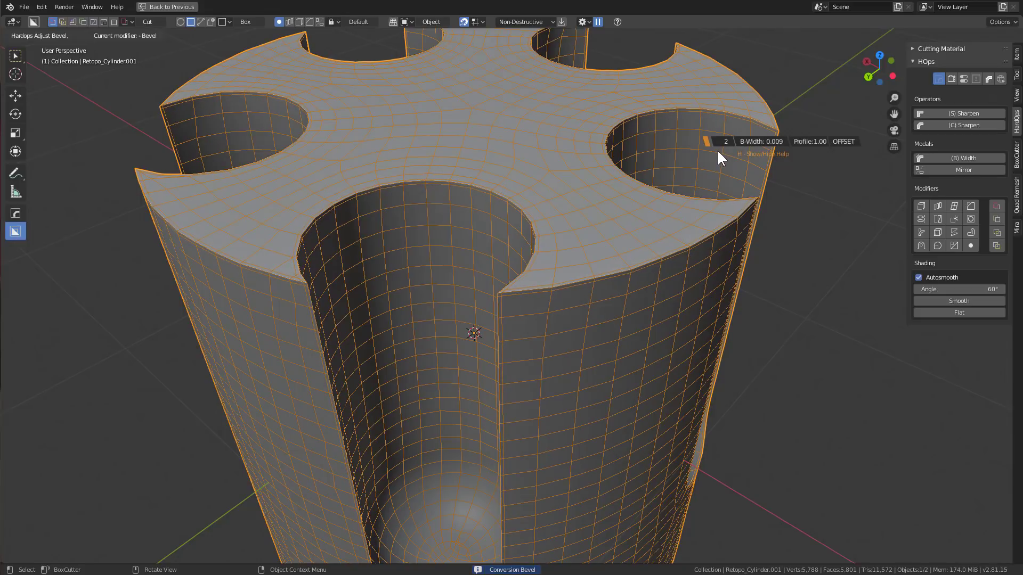
pyautogui.click(717, 149)
pyautogui.scroll(-4, 672, 237)
# Step: Move the bevel above the subdivision in the stack and show the subdivision again
pyautogui.hotkey('ctrl', '`')
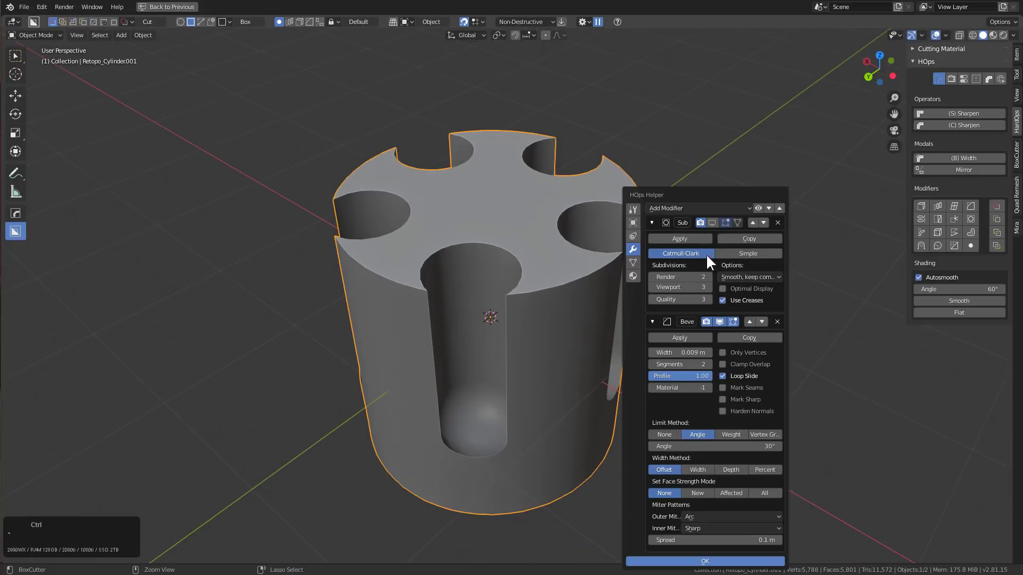
pyautogui.click(750, 320)
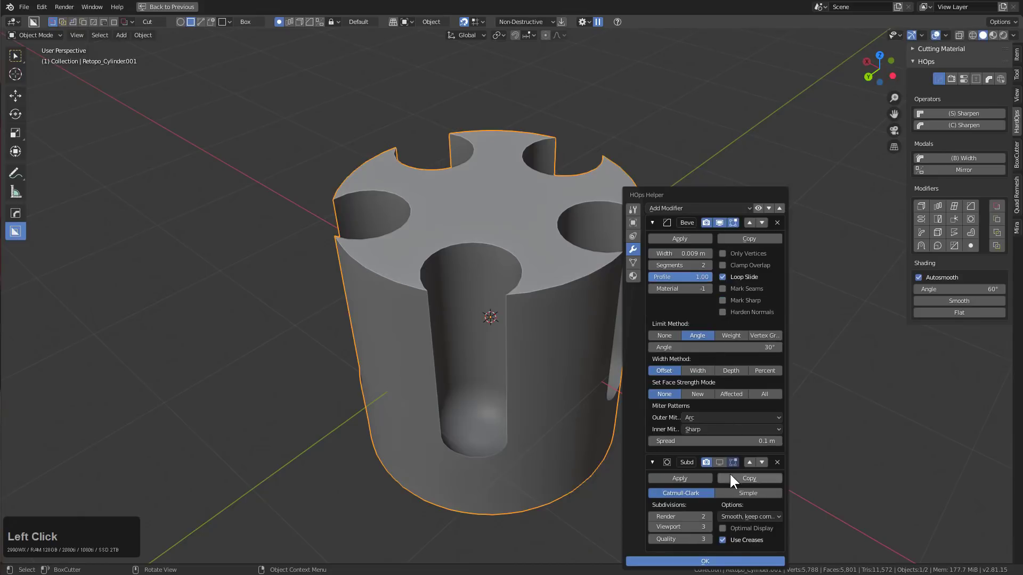
pyautogui.click(717, 463)
pyautogui.press('Escape')
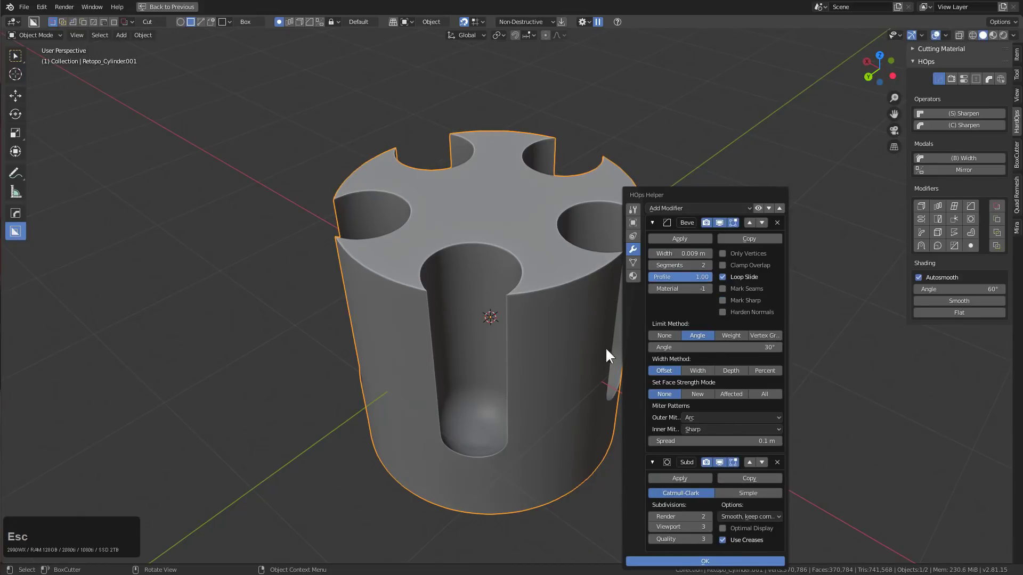
pyautogui.moveTo(605, 346)
pyautogui.mouseDown(button='middle')
pyautogui.moveTo(602, 304)
pyautogui.moveTo(616, 280)
pyautogui.moveTo(604, 295)
pyautogui.mouseUp(button='middle')
pyautogui.press('v')
# Step: Show the drum's wireframe, drop its subdivision to level 1, and orbit to inspect the quads
pyautogui.click(589, 291)
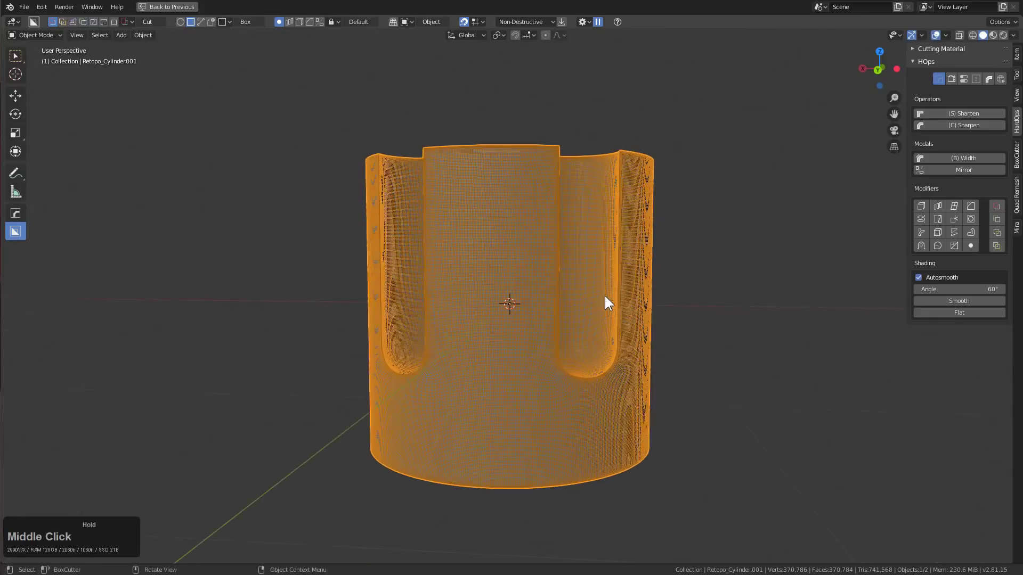
pyautogui.scroll(3, 604, 294)
pyautogui.hotkey('ctrl', '1')
pyautogui.scroll(-3, 576, 281)
pyautogui.moveTo(667, 296)
pyautogui.mouseDown(button='middle')
pyautogui.moveTo(597, 312)
pyautogui.moveTo(587, 288)
pyautogui.moveTo(551, 275)
pyautogui.moveTo(614, 299)
pyautogui.moveTo(507, 308)
pyautogui.moveTo(560, 287)
pyautogui.moveTo(573, 302)
pyautogui.moveTo(541, 318)
pyautogui.moveTo(536, 338)
pyautogui.moveTo(573, 306)
pyautogui.moveTo(610, 332)
pyautogui.moveTo(685, 323)
pyautogui.moveTo(551, 291)
pyautogui.moveTo(576, 310)
pyautogui.moveTo(611, 303)
pyautogui.moveTo(581, 315)
pyautogui.mouseUp(button='middle')
pyautogui.scroll(-2, 552, 304)
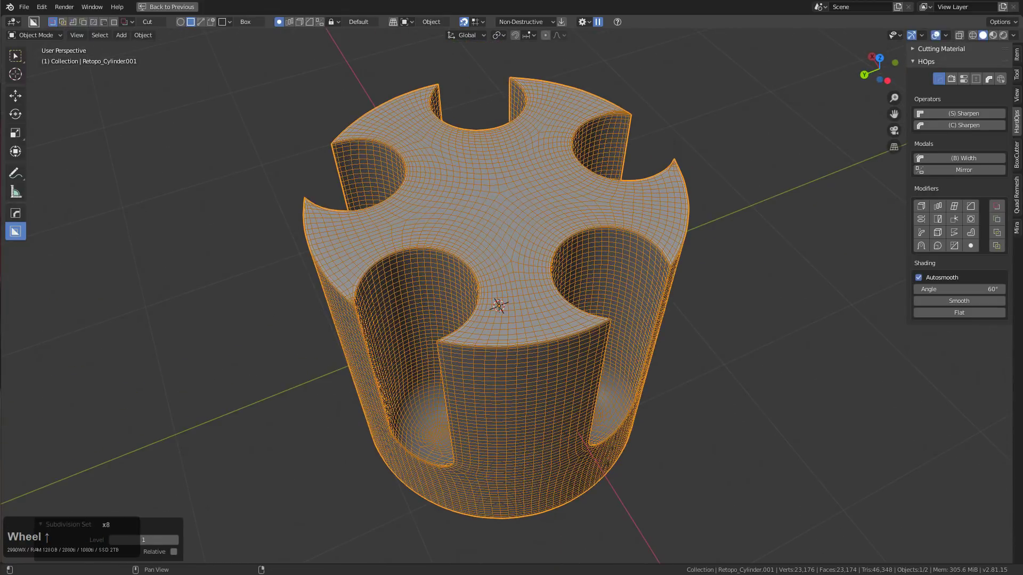
pyautogui.moveTo(600, 327); pyautogui.dragTo(645, 295, button='middle')
pyautogui.scroll(2, 605, 280)
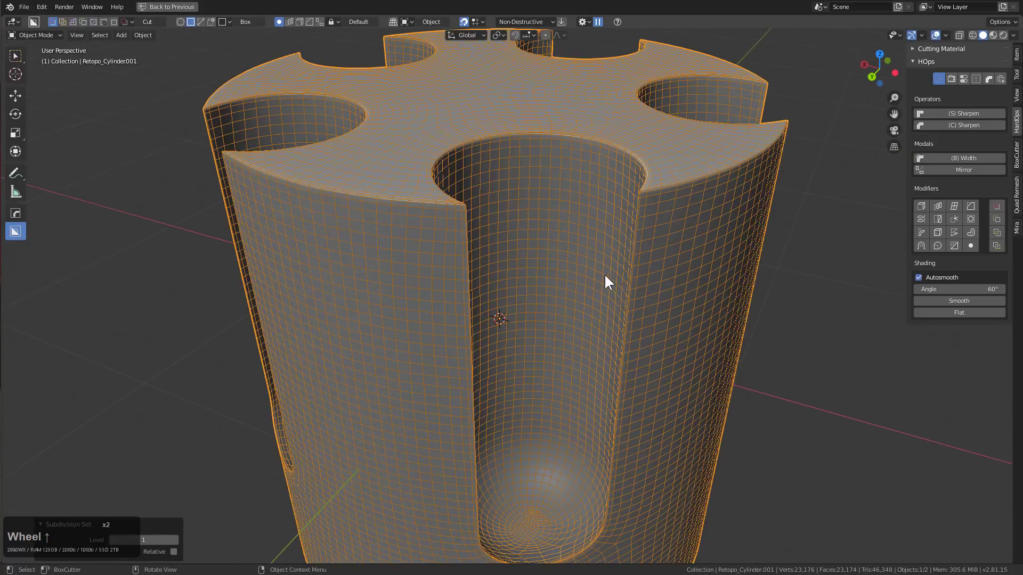
pyautogui.press('KP_Decimal')
pyautogui.scroll(1, 618, 289)
pyautogui.scroll(-3, 627, 289)
pyautogui.moveTo(742, 320)
pyautogui.mouseDown(button='middle')
pyautogui.moveTo(652, 328)
pyautogui.moveTo(628, 318)
pyautogui.moveTo(658, 307)
pyautogui.moveTo(677, 315)
pyautogui.moveTo(575, 316)
pyautogui.moveTo(623, 323)
pyautogui.moveTo(616, 335)
pyautogui.moveTo(469, 343)
pyautogui.moveTo(625, 352)
pyautogui.moveTo(531, 365)
pyautogui.moveTo(555, 354)
pyautogui.moveTo(607, 360)
pyautogui.moveTo(525, 354)
pyautogui.moveTo(541, 331)
pyautogui.moveTo(607, 300)
pyautogui.mouseUp(button='middle')
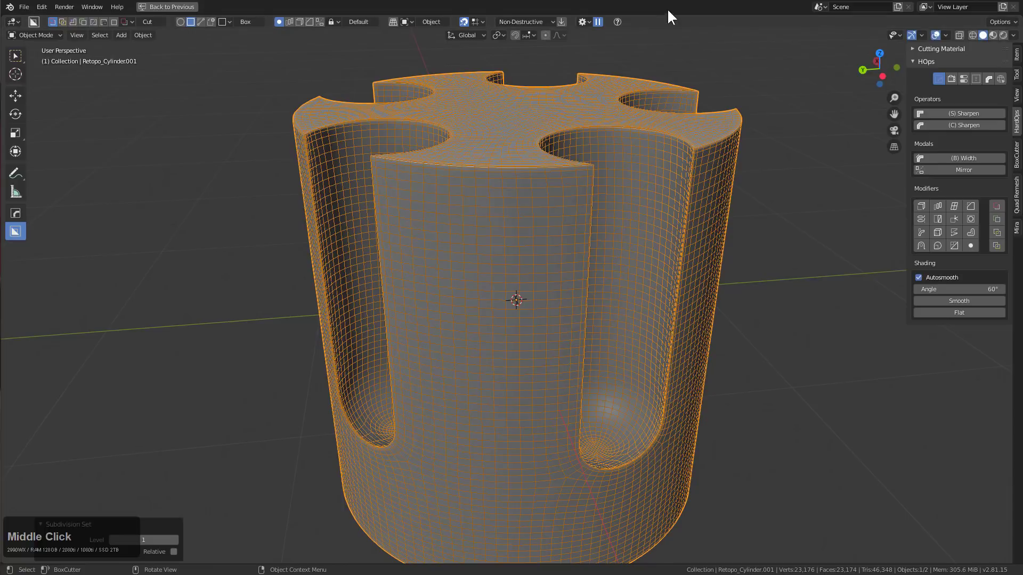